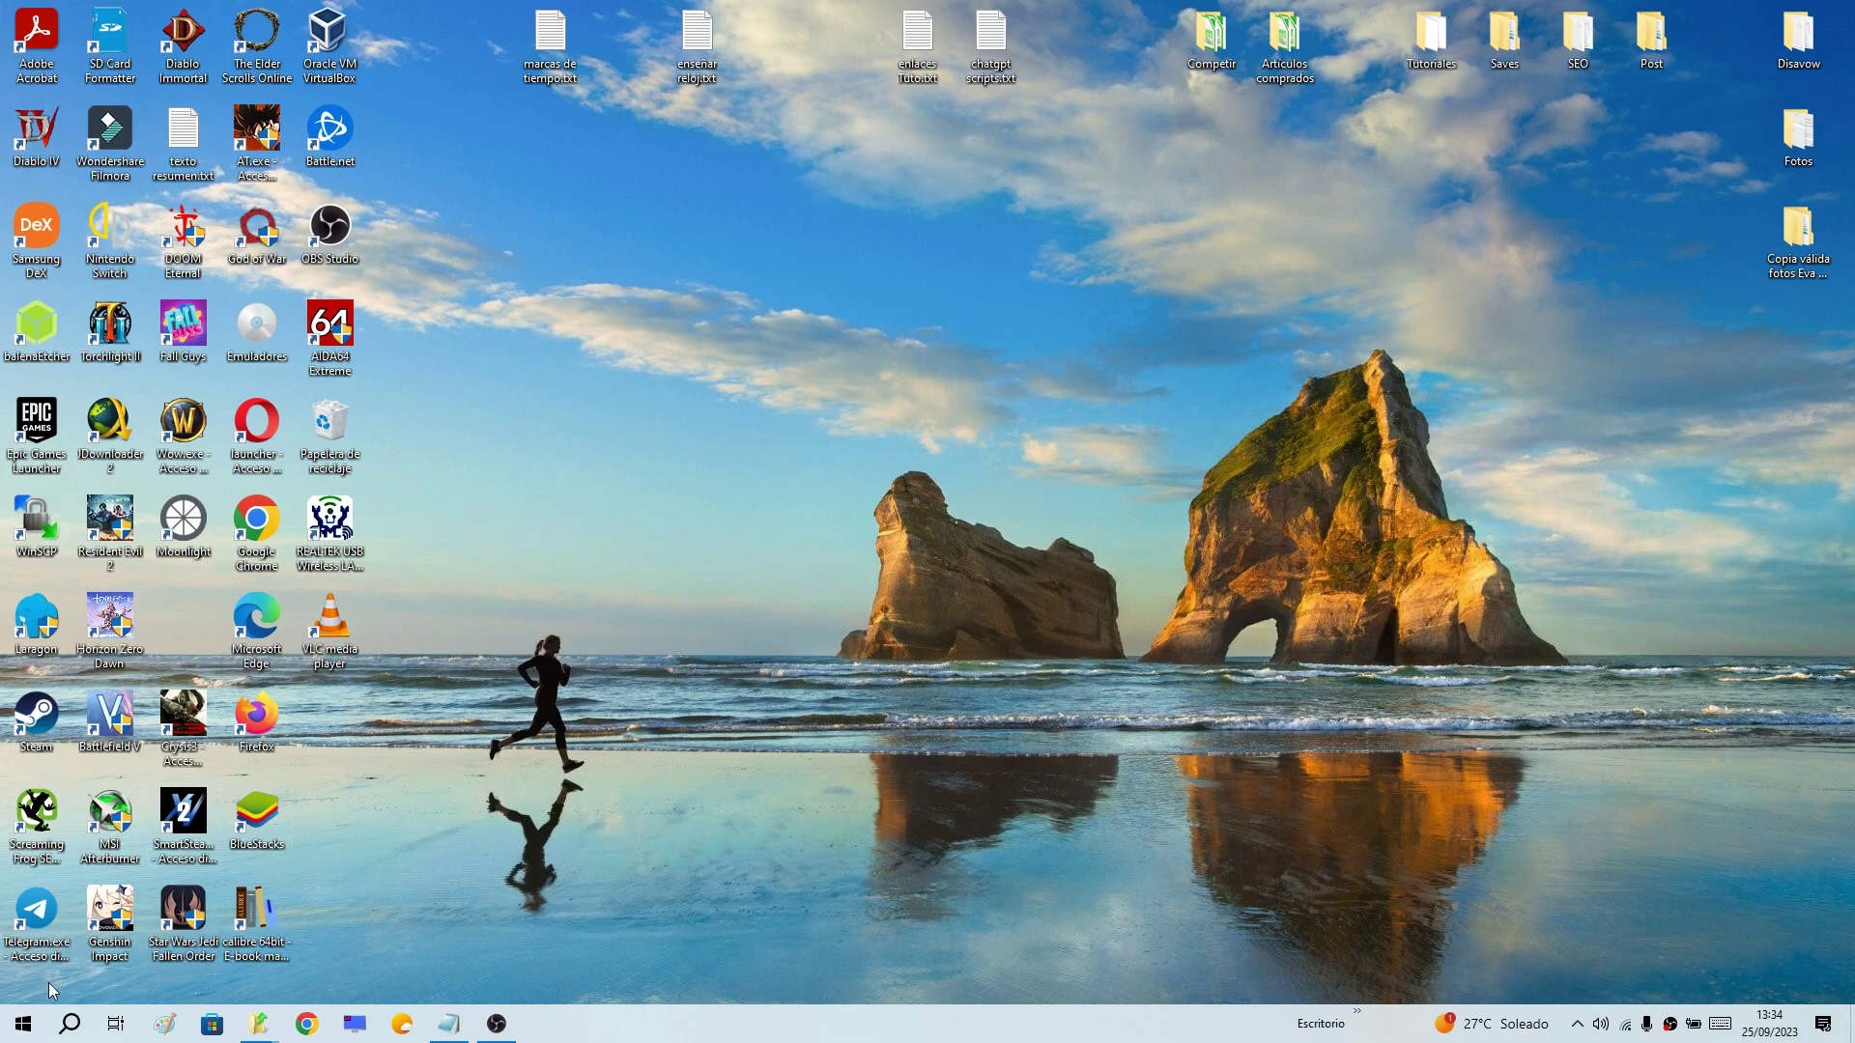
Open the Registry Editor by running regedit from the Run dialog and allow it to make changes
right_click(24, 1031)
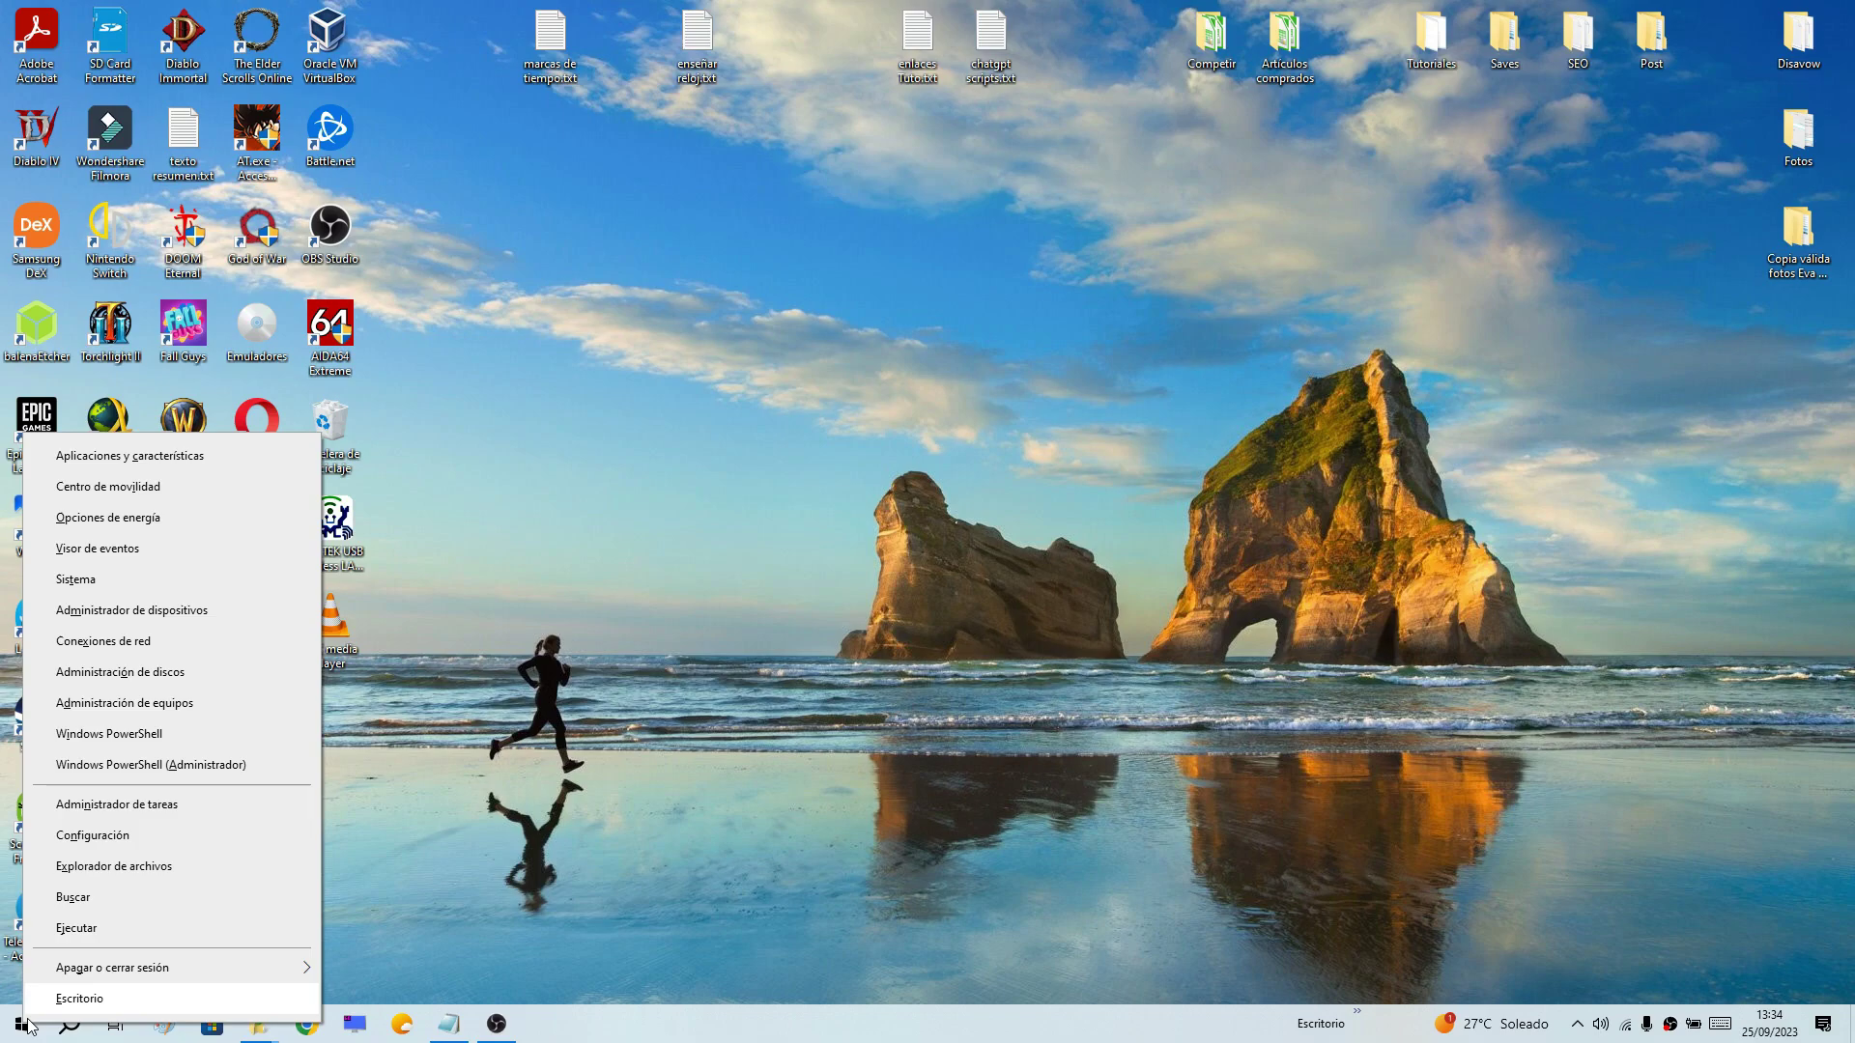
left_click(95, 930)
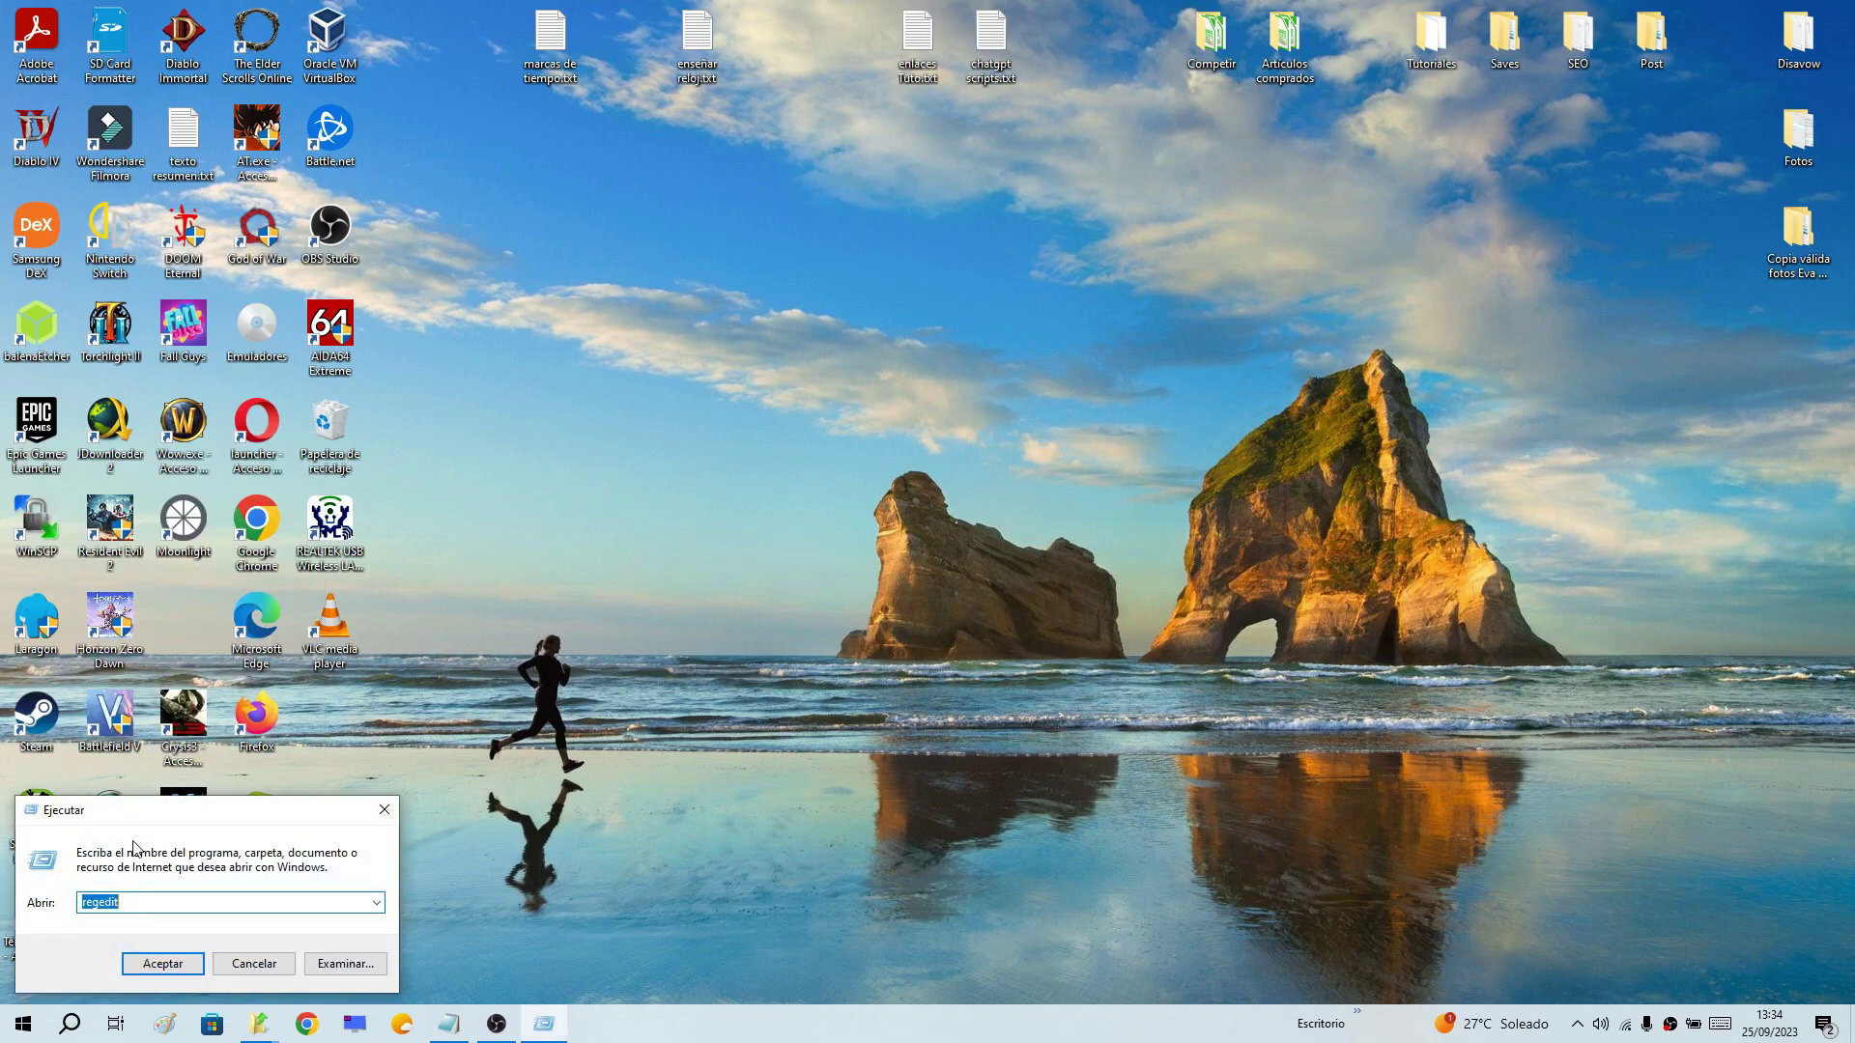
left_click_drag(136, 821, 523, 526)
left_click(518, 616)
left_click_drag(472, 613, 522, 613)
left_click(524, 613)
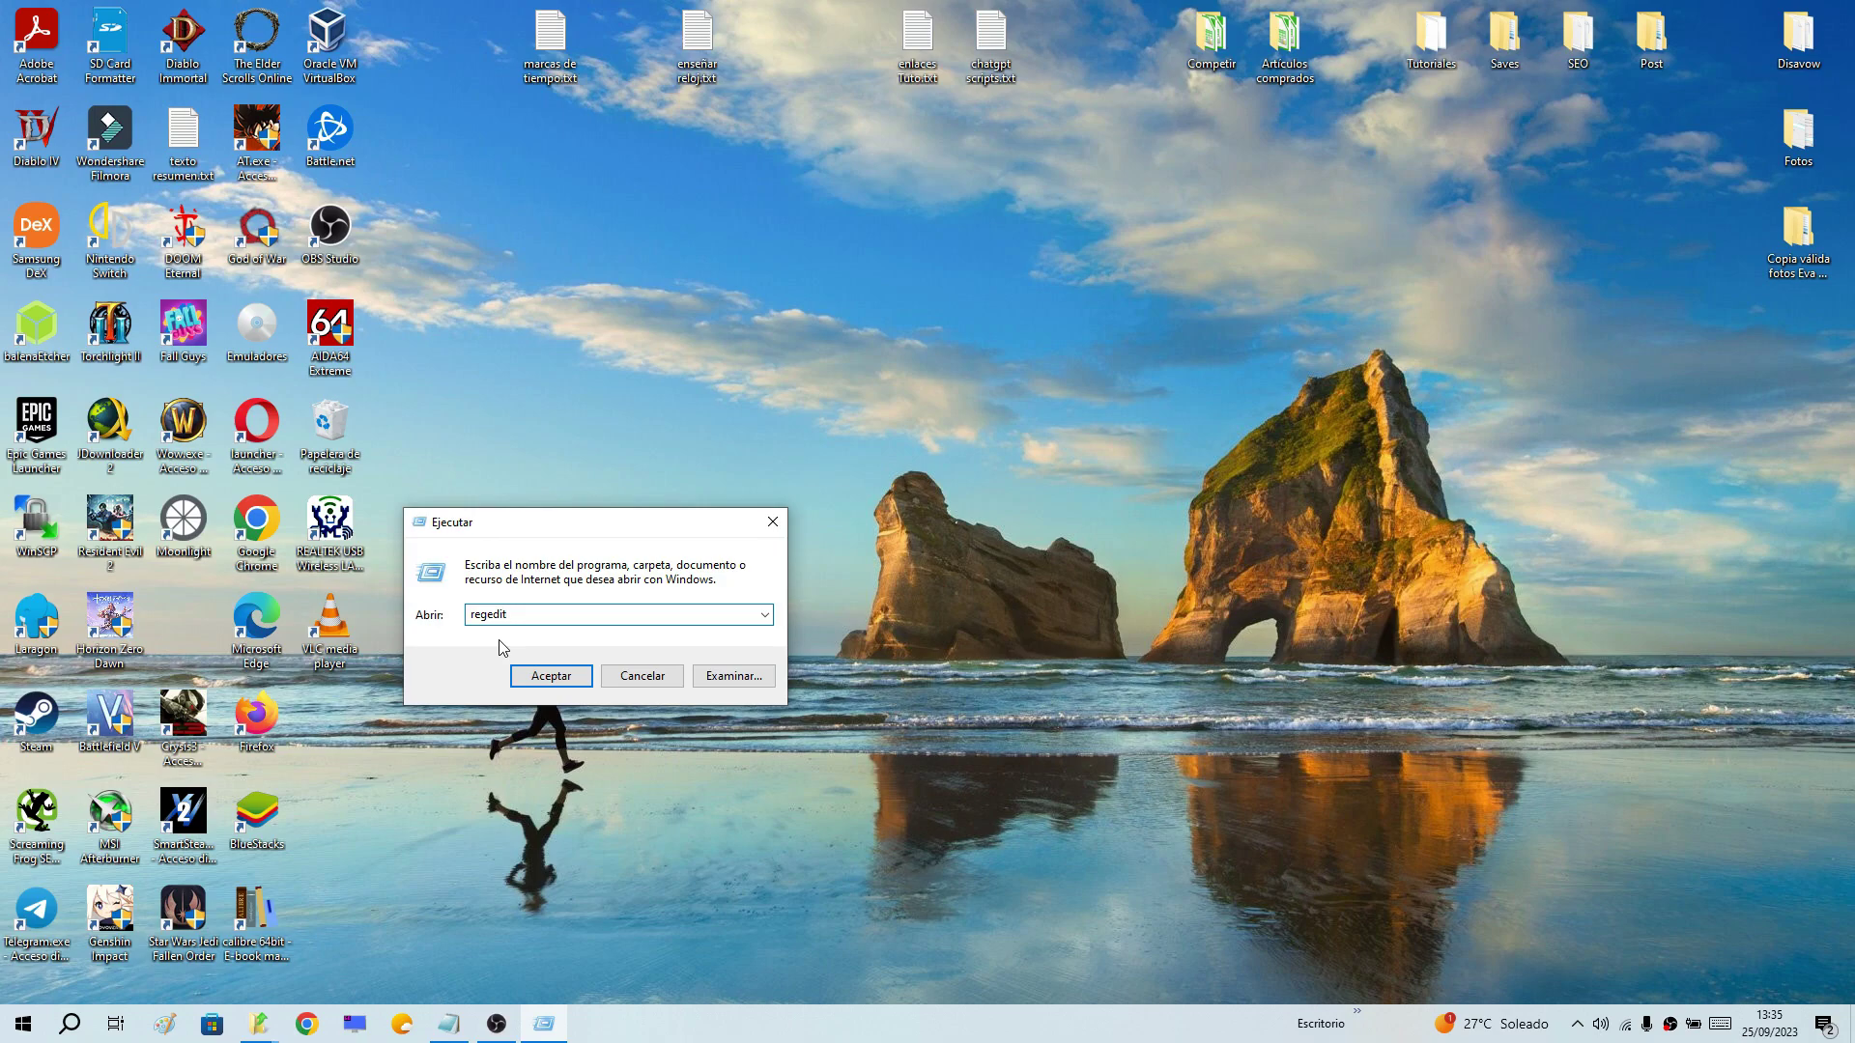
double_click(523, 615)
left_click(546, 615)
double_click(502, 615)
left_click(541, 683)
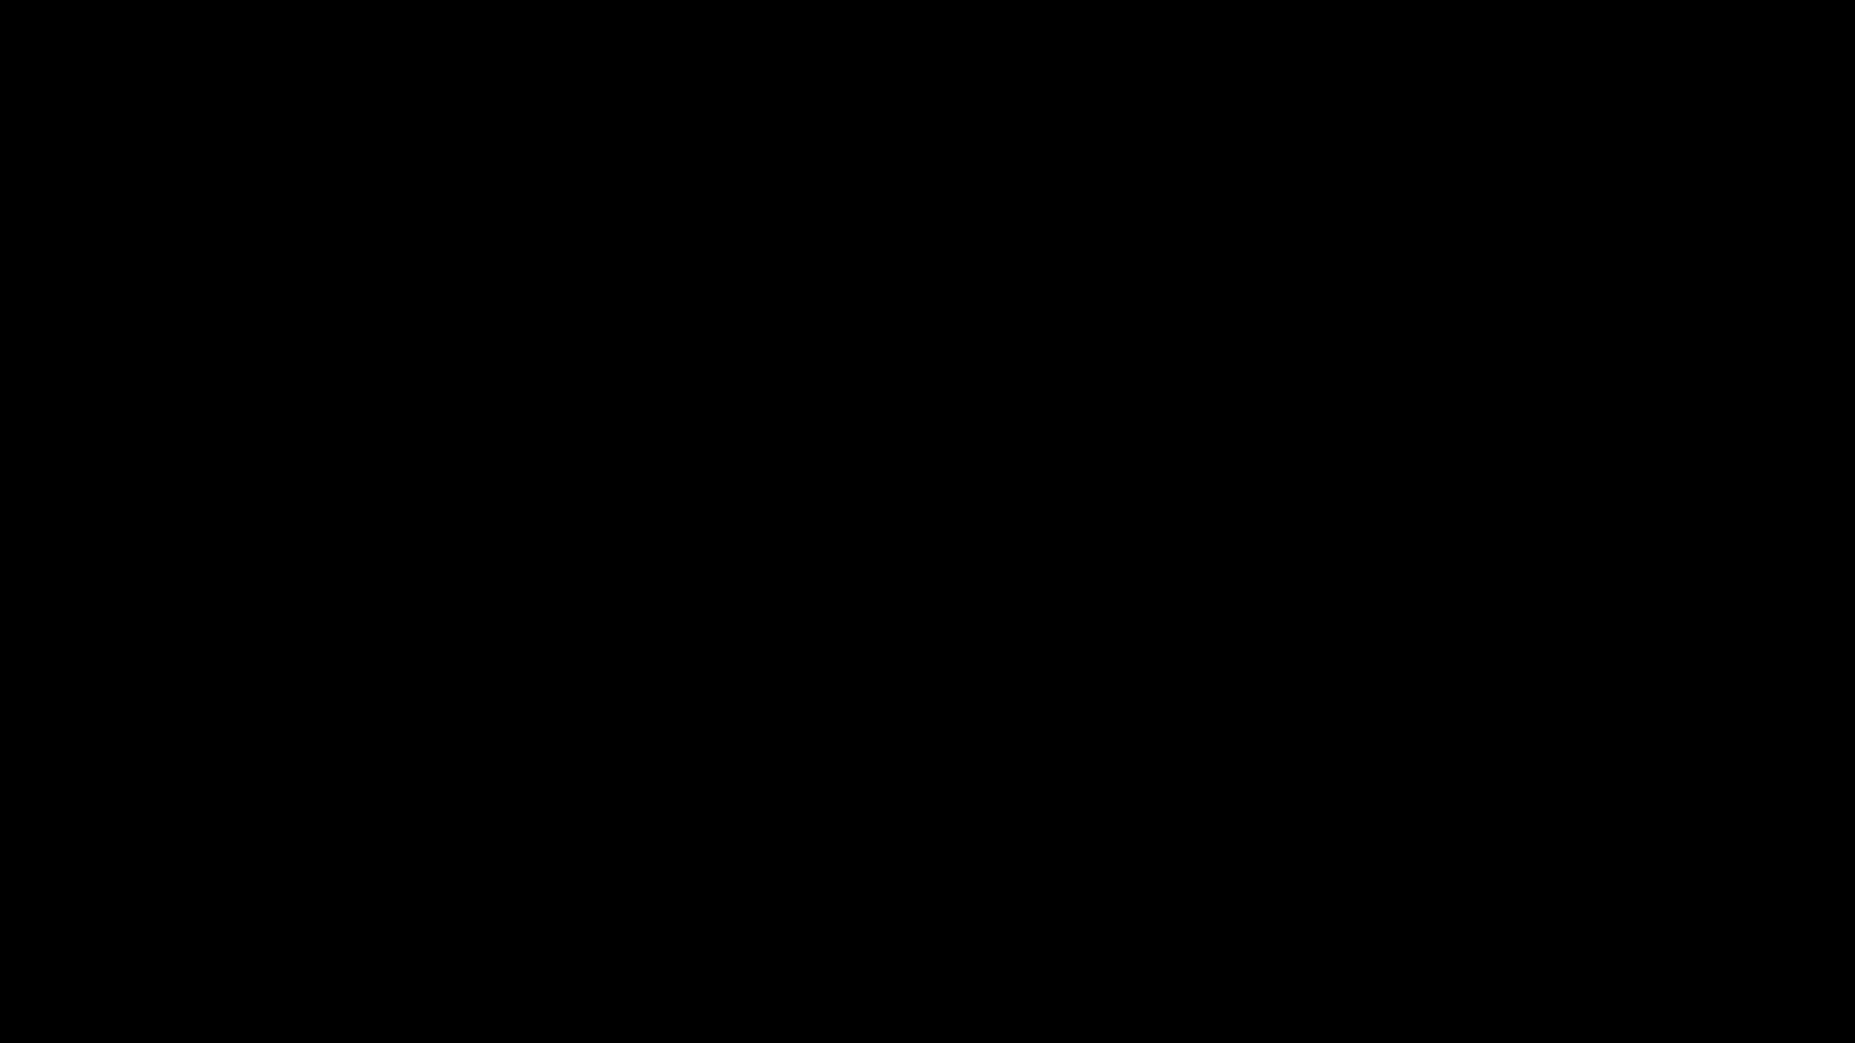
left_click(816, 546)
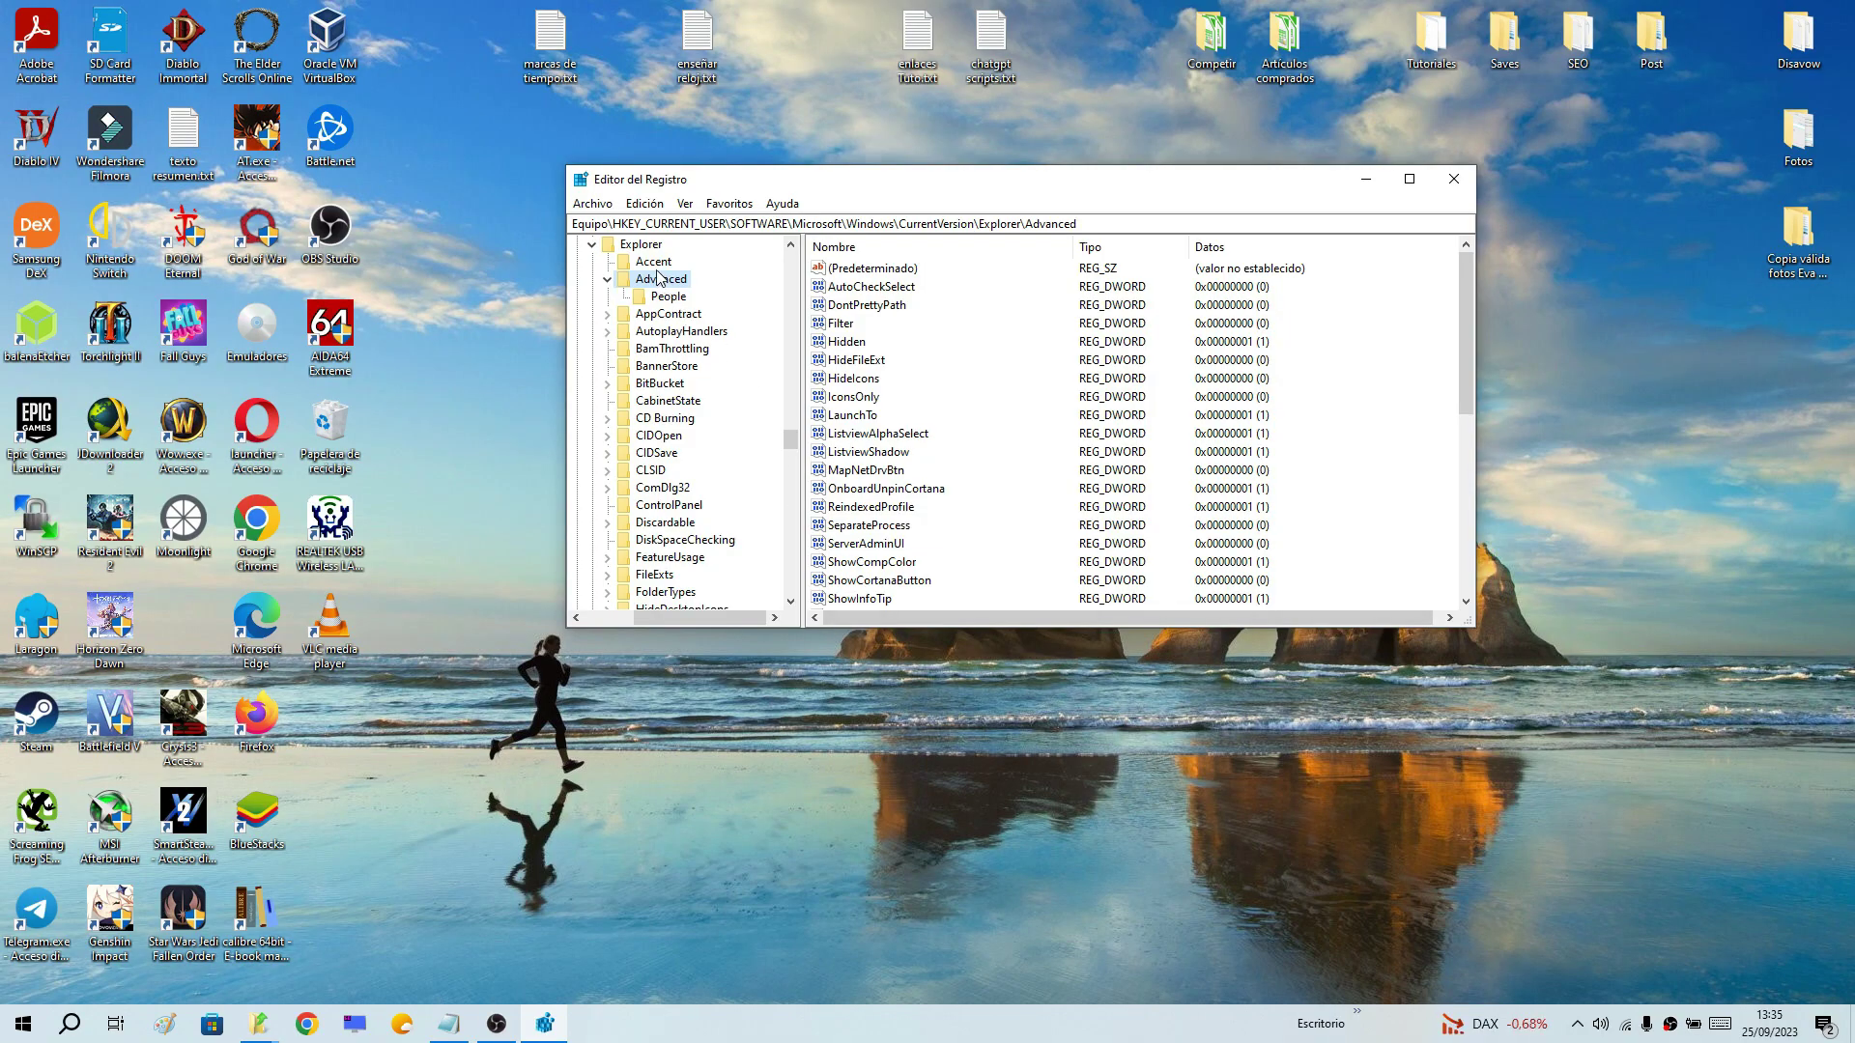
left_click_drag(614, 223, 1081, 225)
key("BackSpace")
key("Escape")
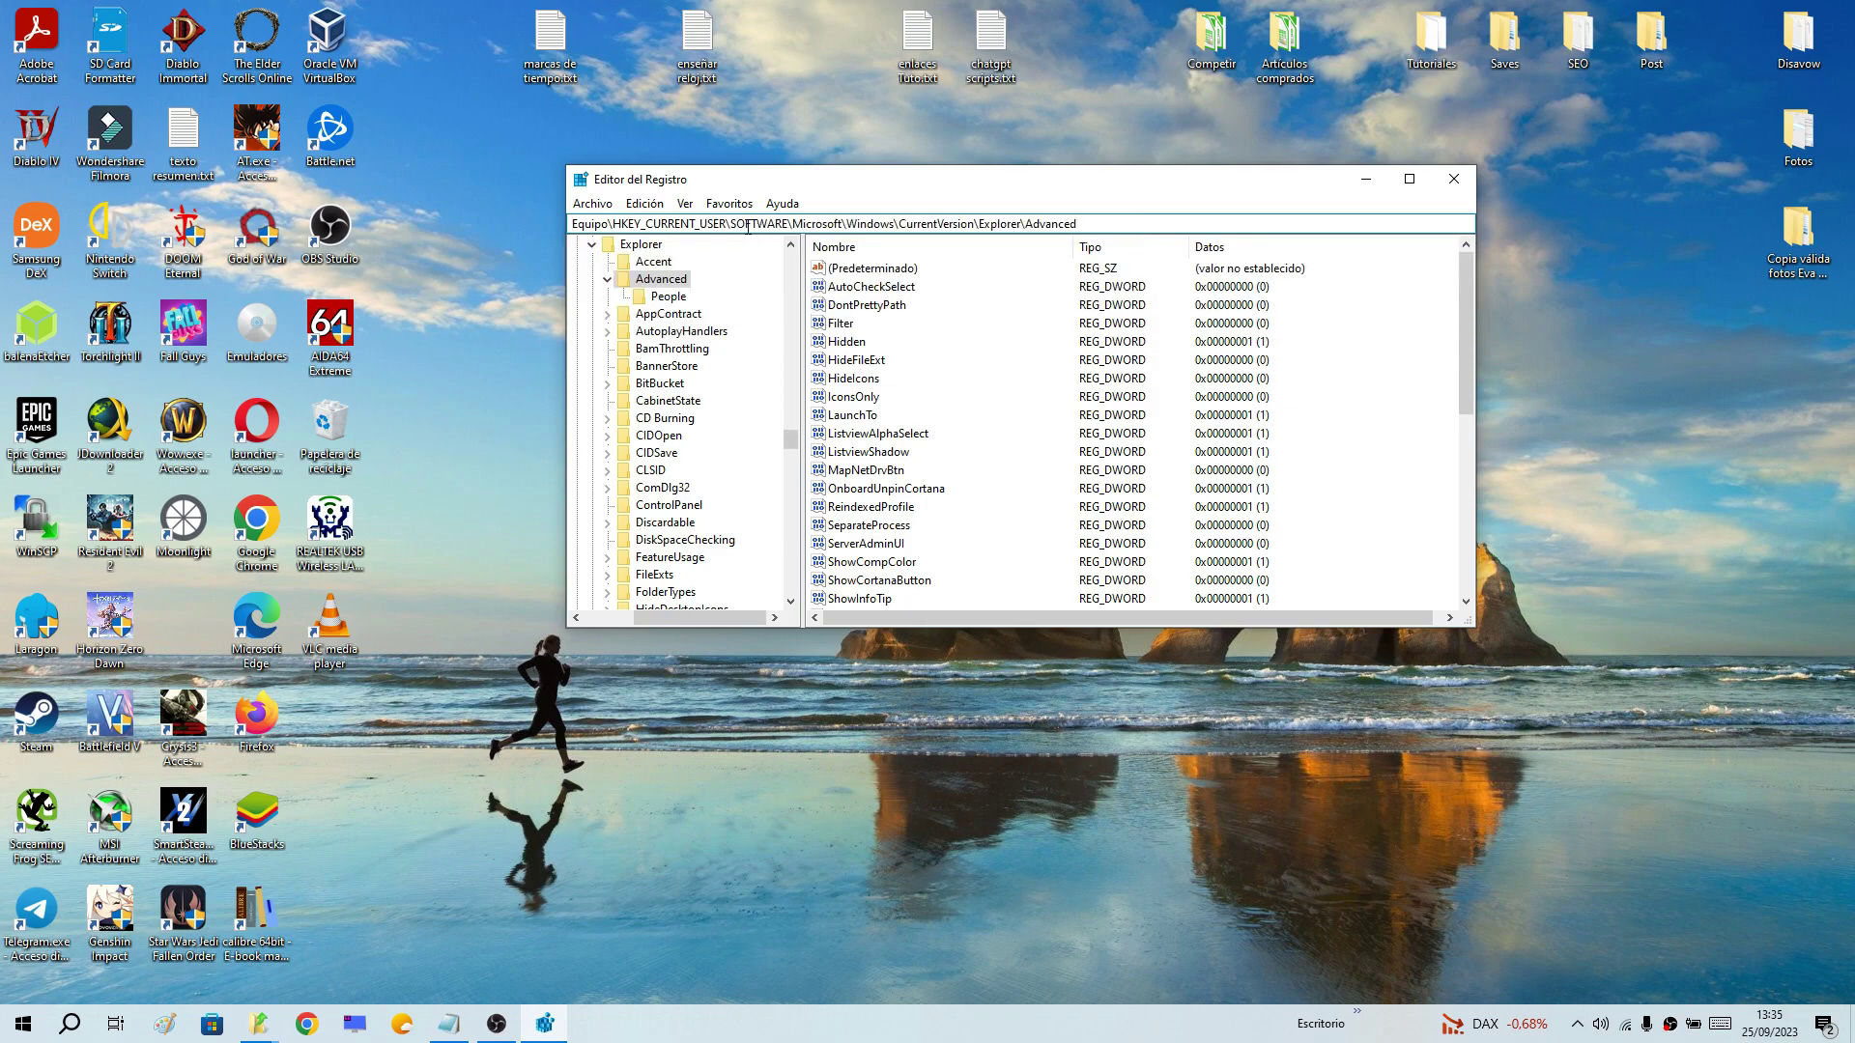
Go to the HKEY_CURRENT_USER key and collapse its branch in the key tree
left_click_drag(735, 223, 1078, 224)
key("BackSpace")
key("Return")
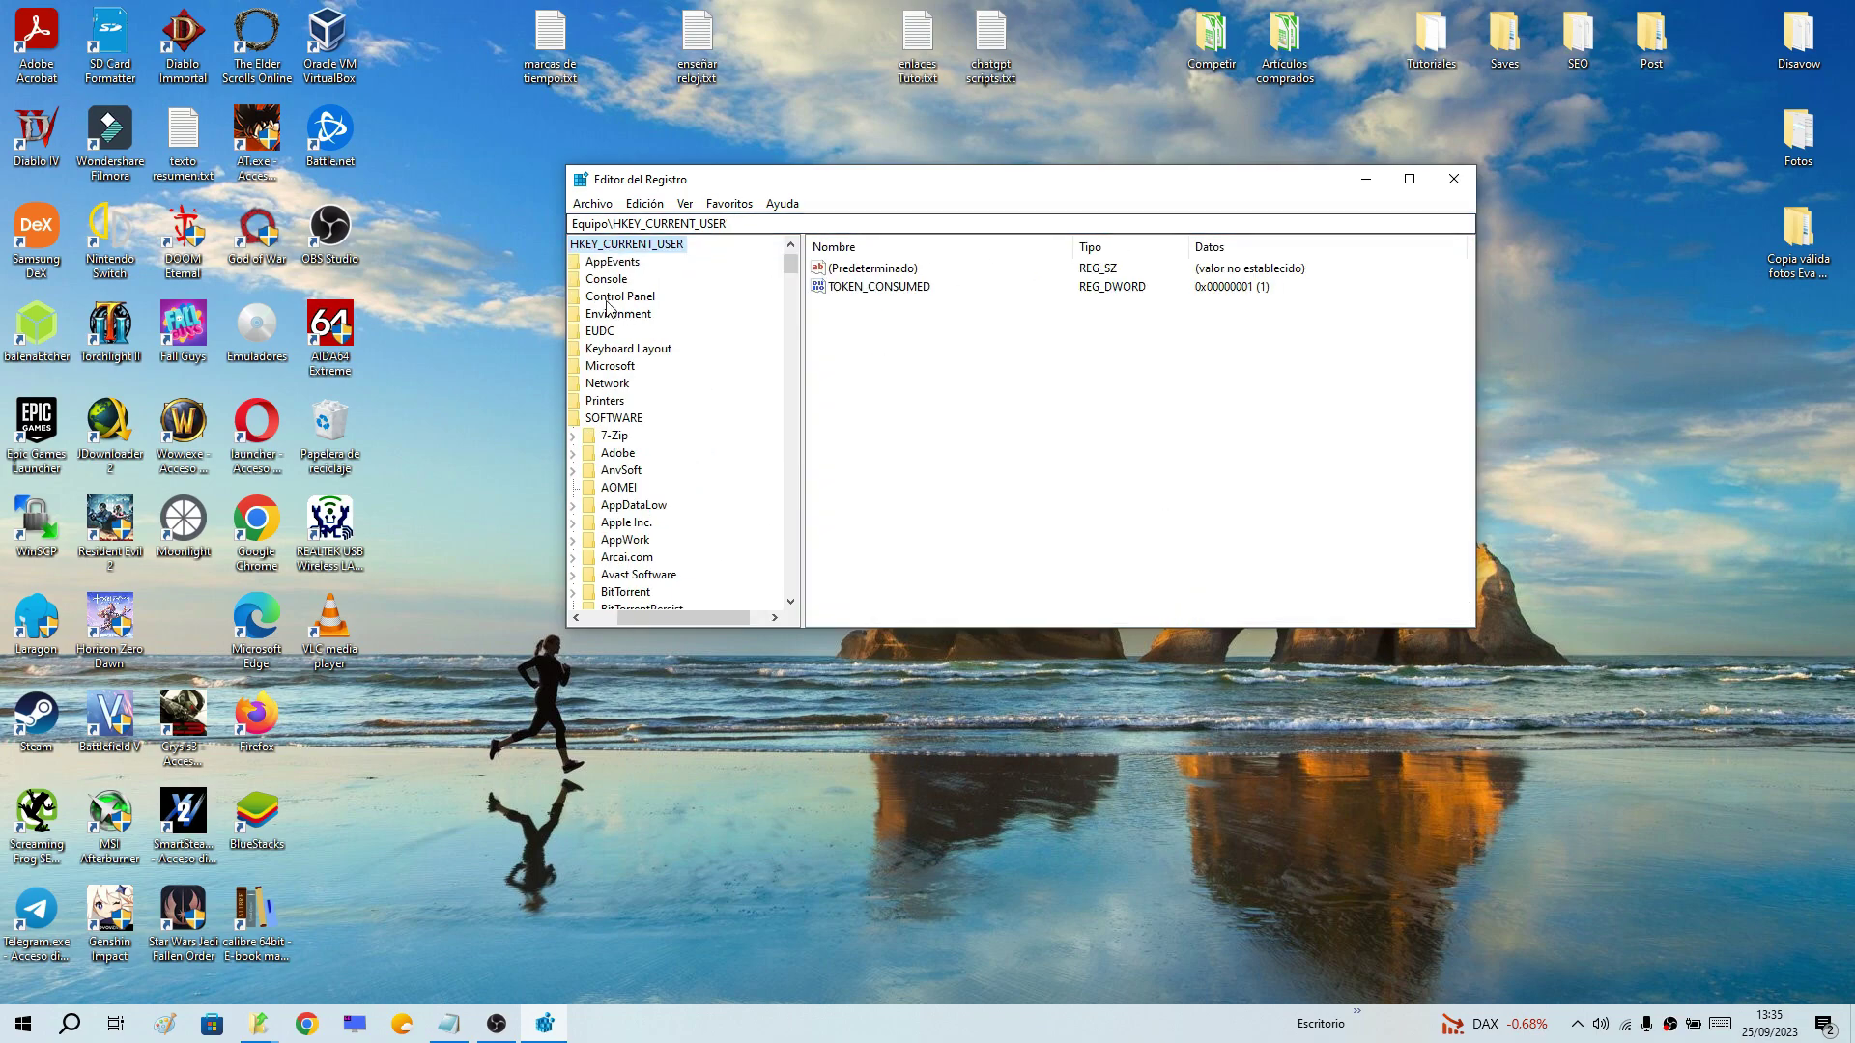
left_click(680, 619)
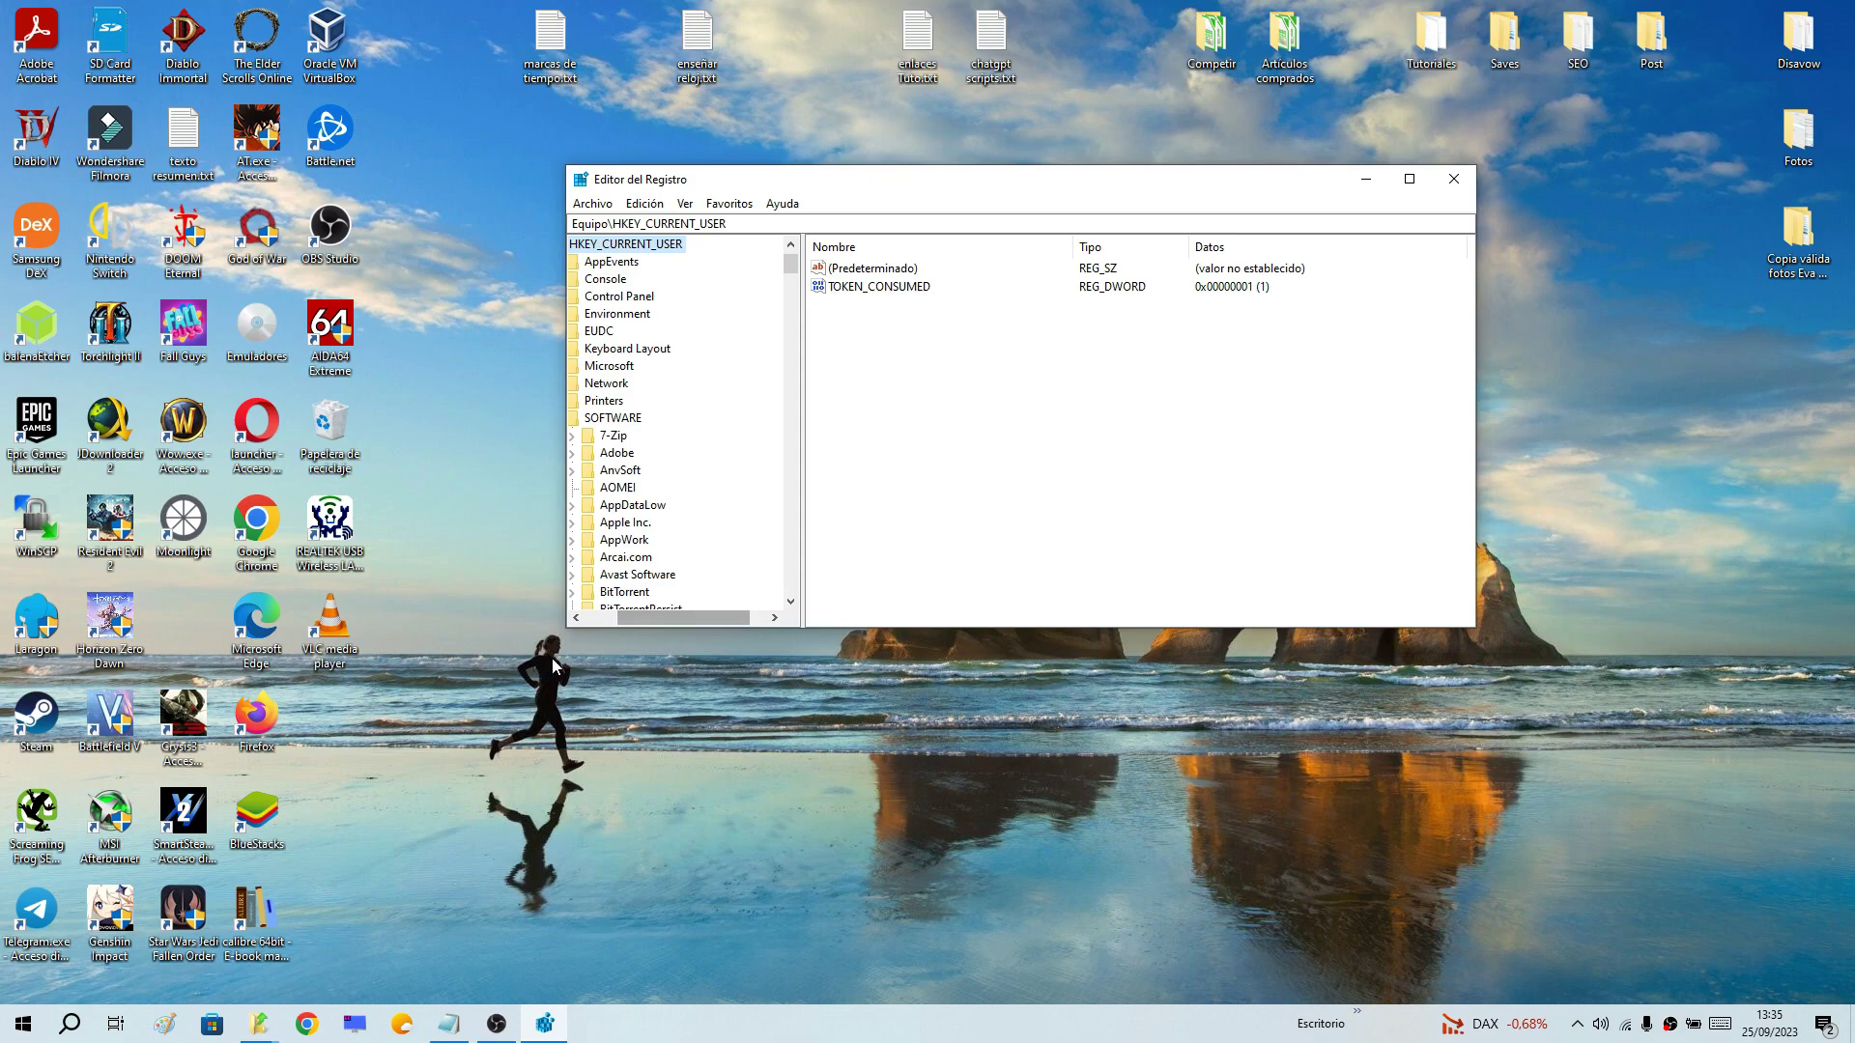
left_click(600, 617)
scroll(597, 434, "up", 1)
left_click(594, 280)
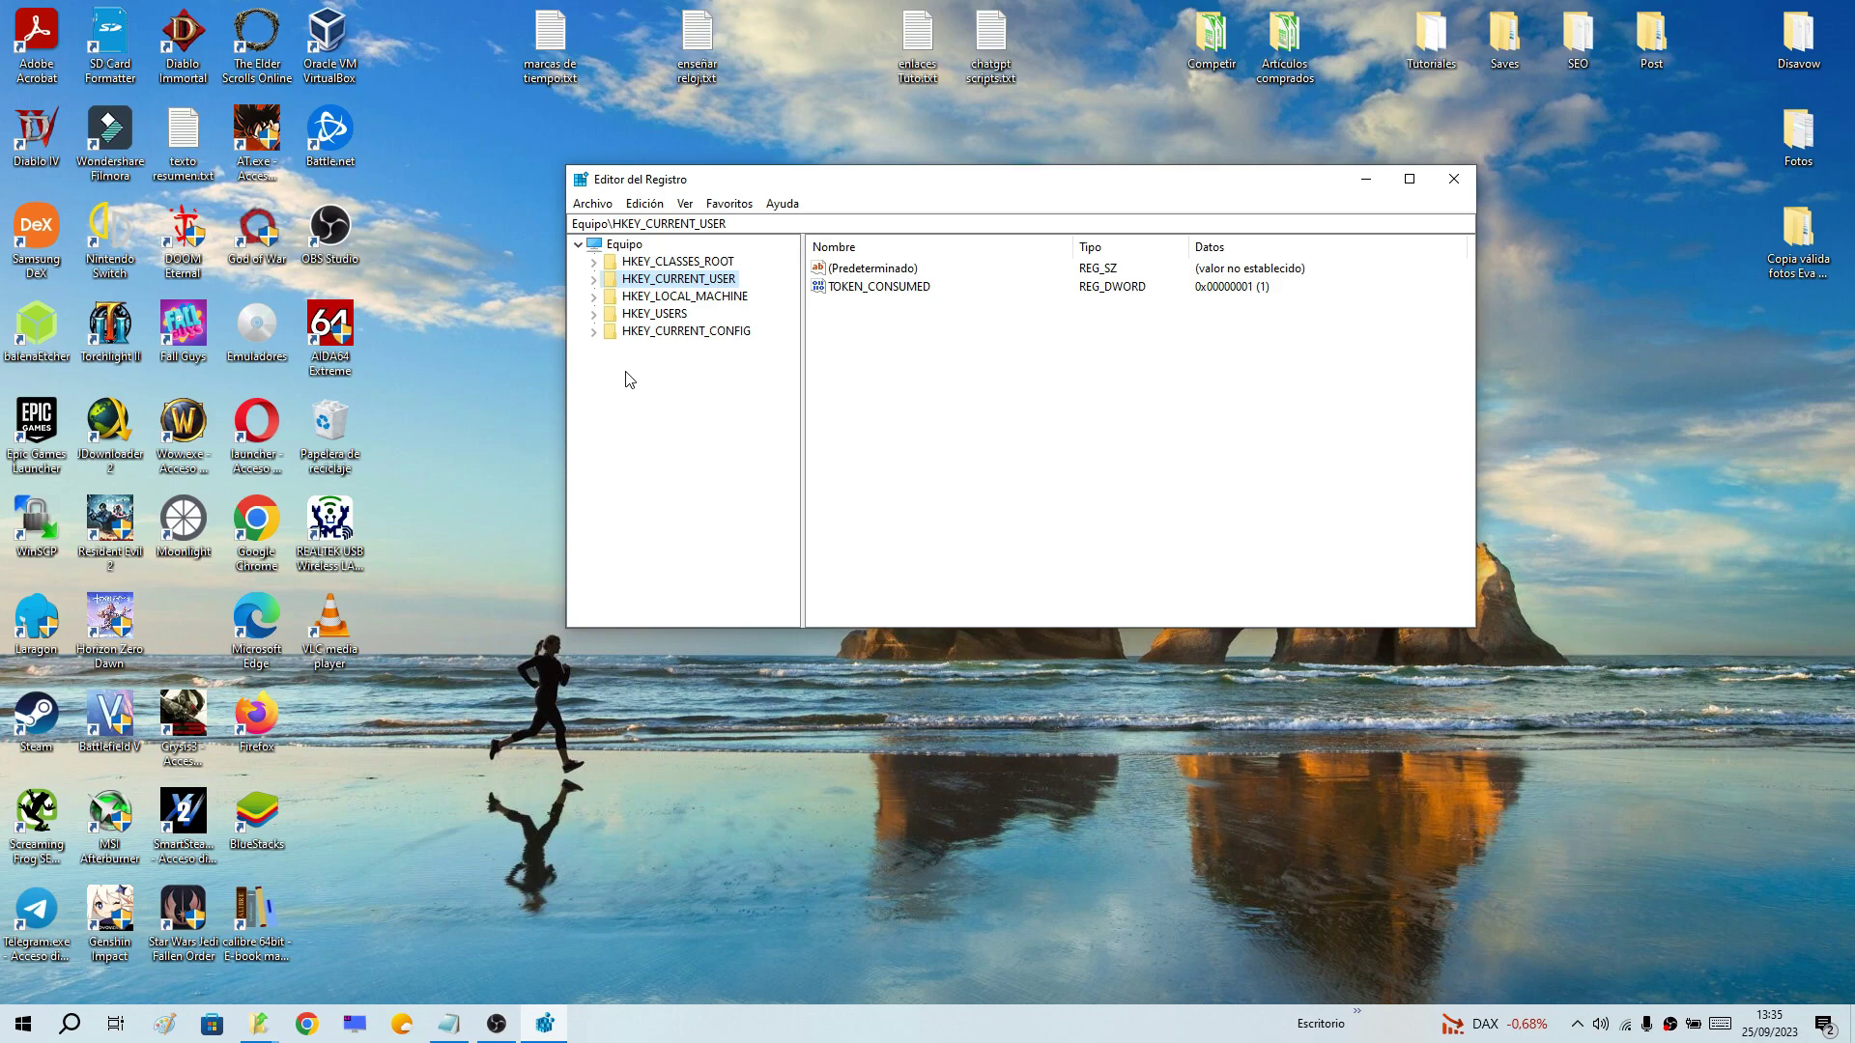
Bring up the enseñar reloj.txt note with the registry path and arrange it side by side with the Registry Editor
left_click(448, 1024)
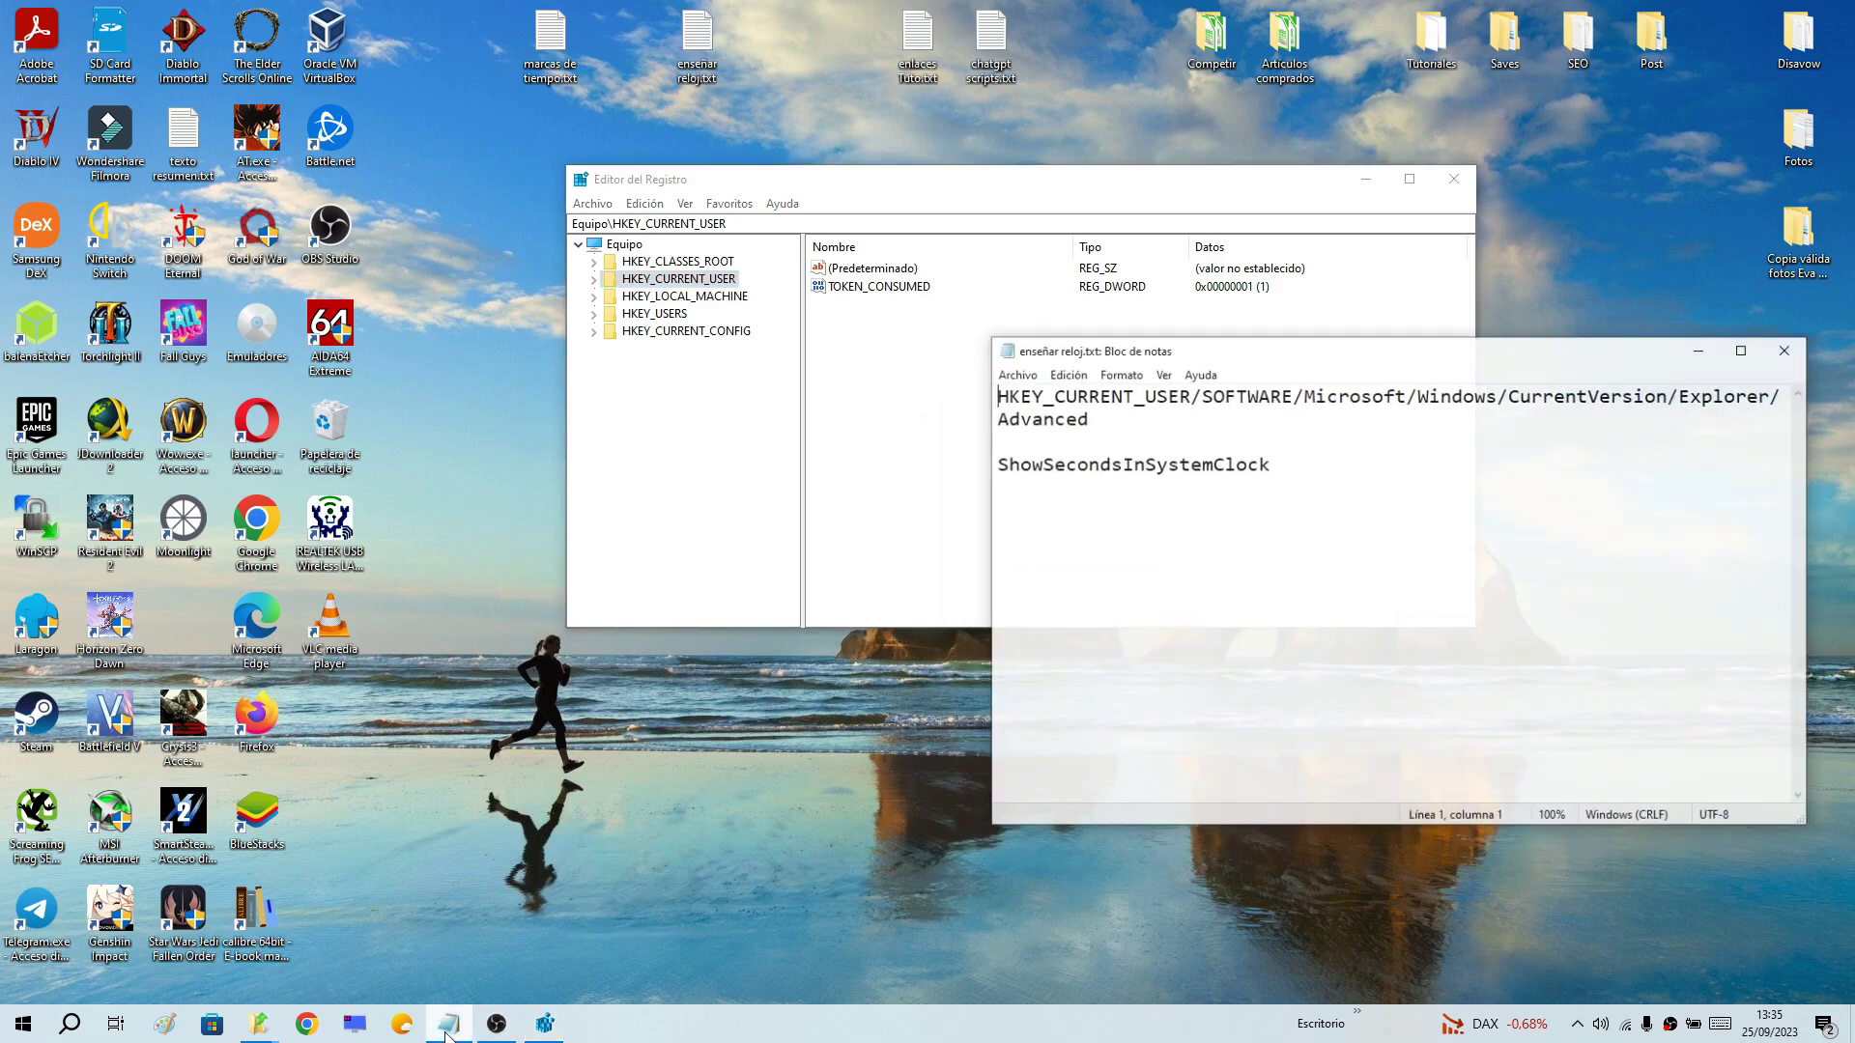
left_click_drag(1326, 349, 1016, 453)
left_click_drag(798, 508, 707, 483)
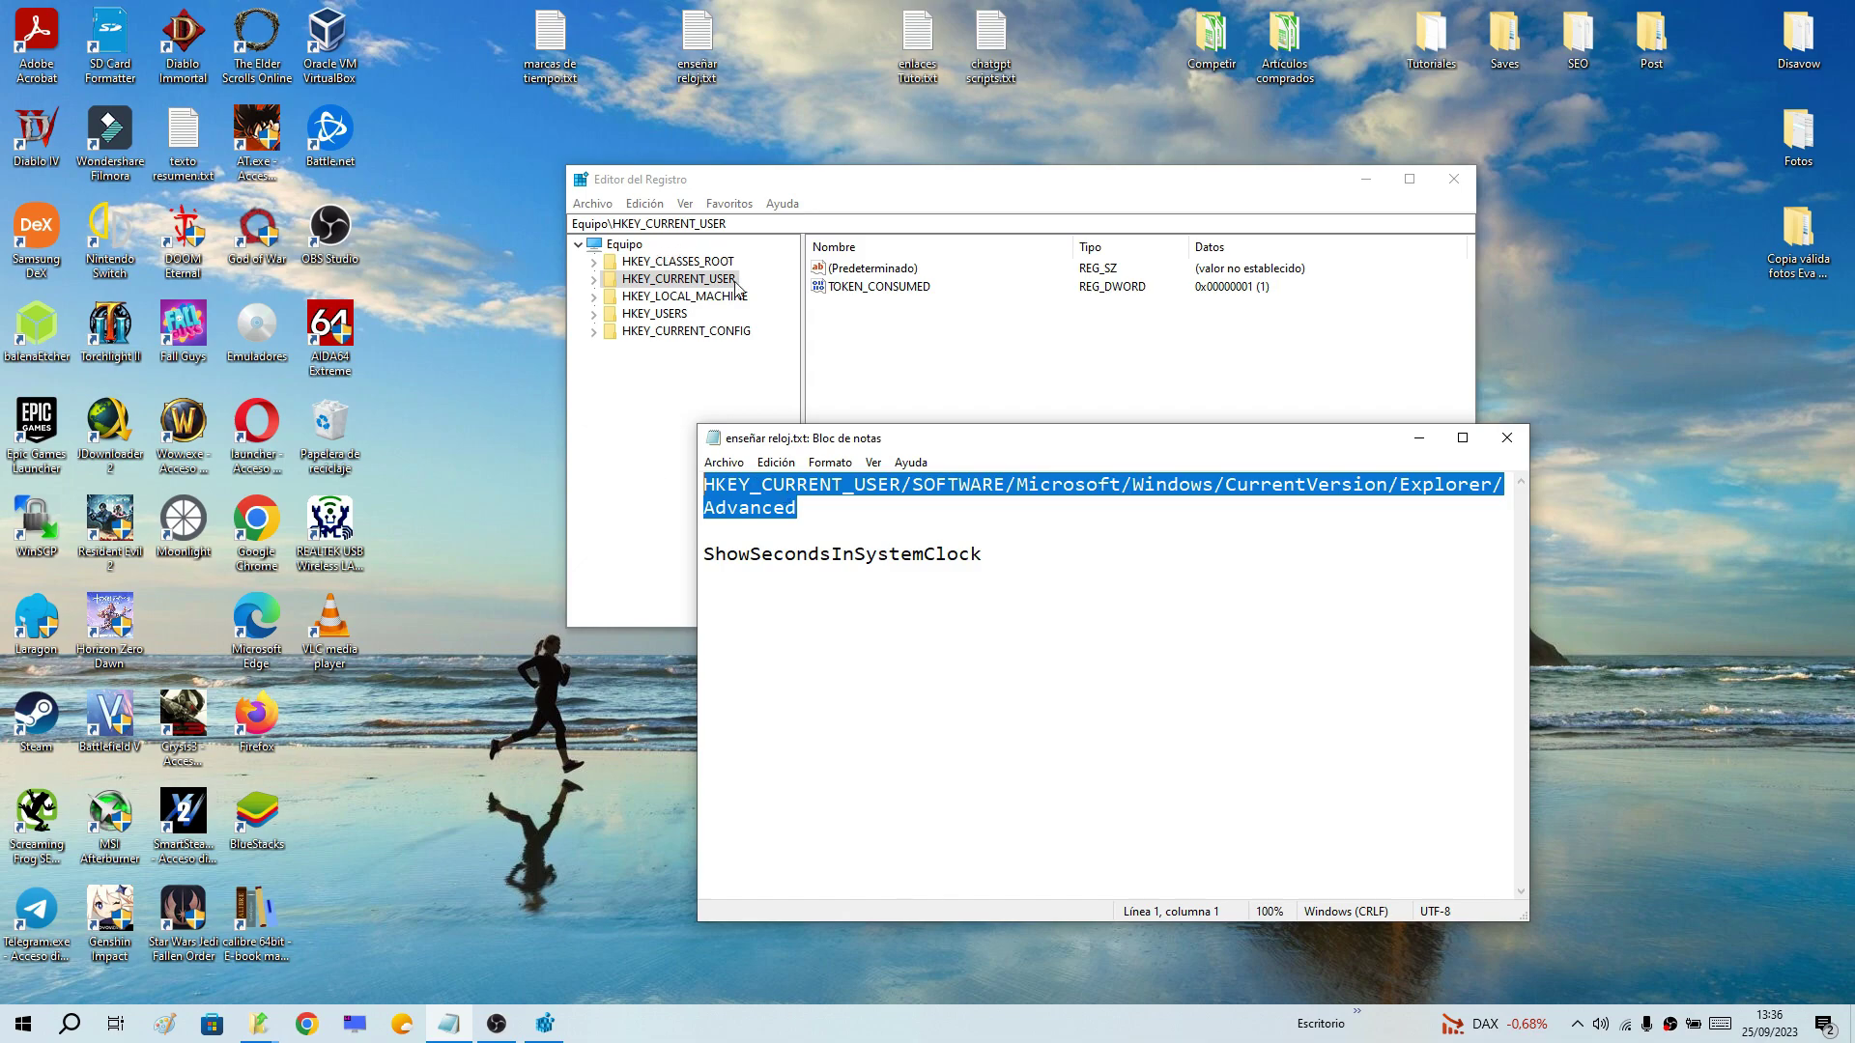
left_click_drag(993, 185, 623, 137)
left_click_drag(1168, 447, 1409, 262)
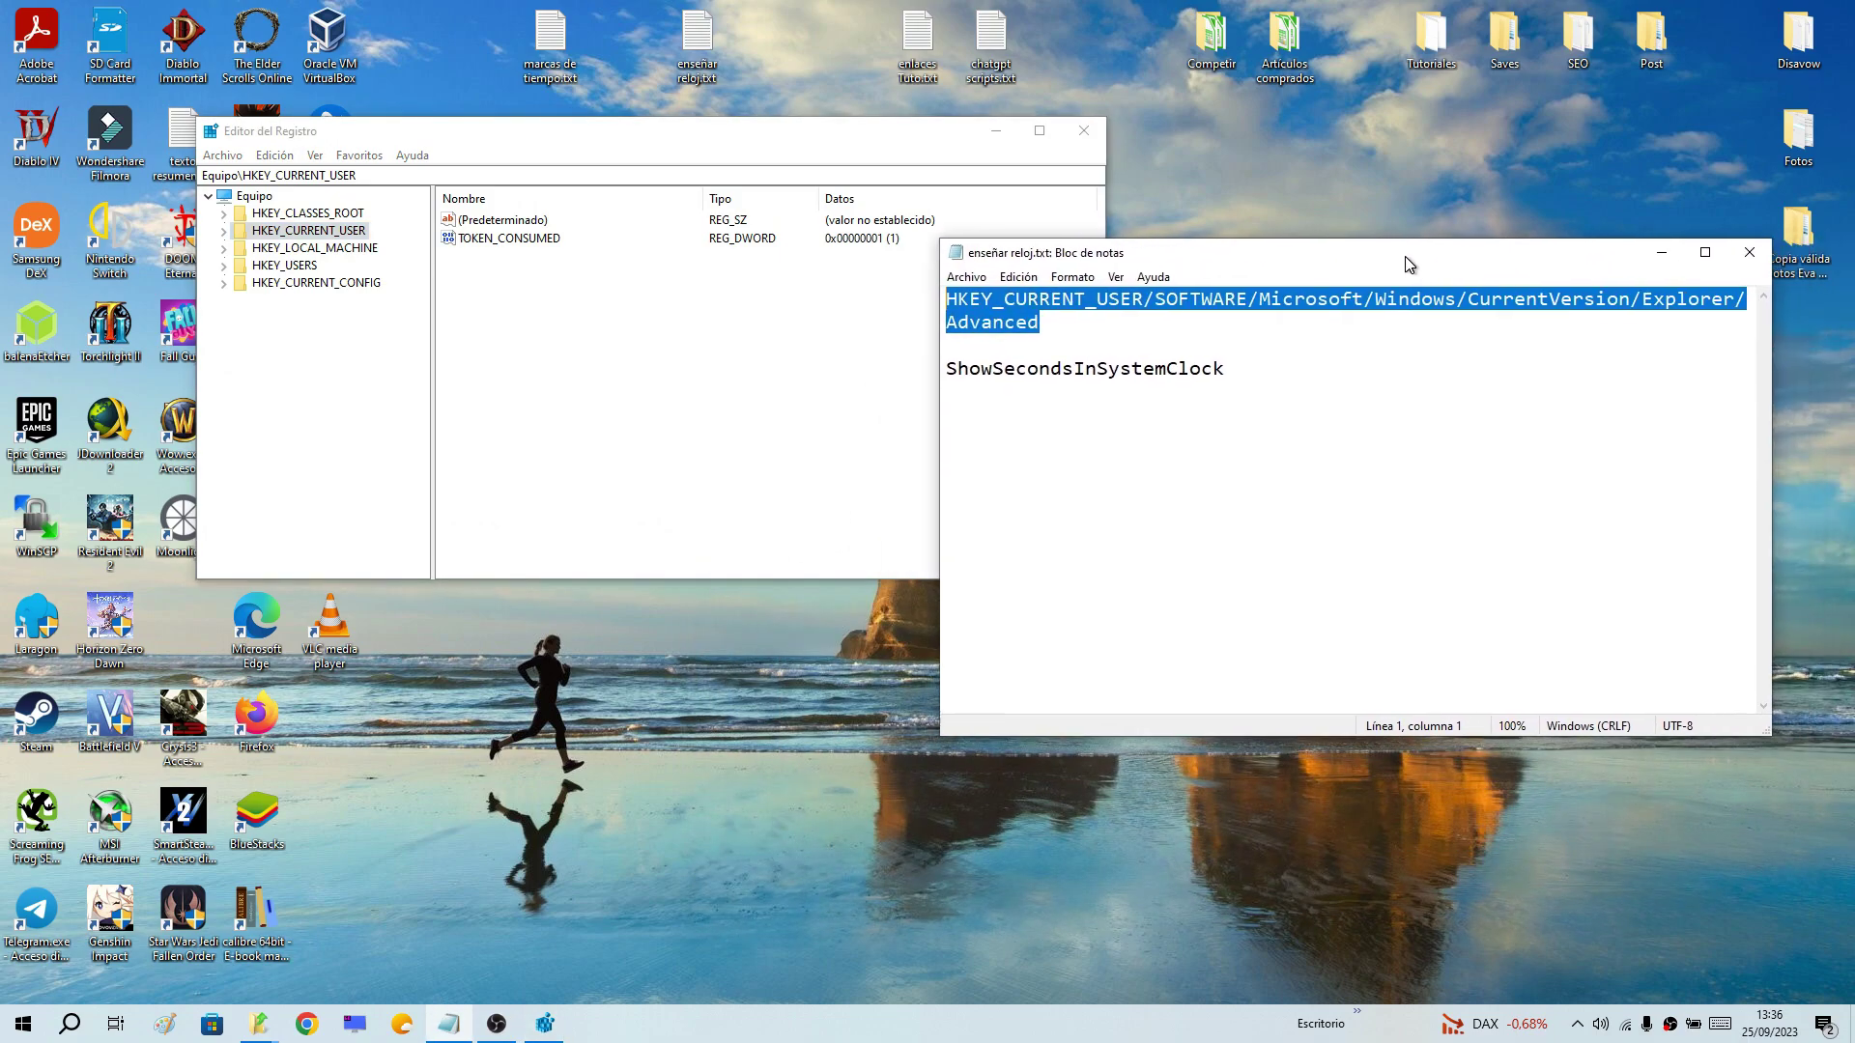
left_click_drag(936, 373, 1049, 373)
left_click_drag(909, 145, 780, 216)
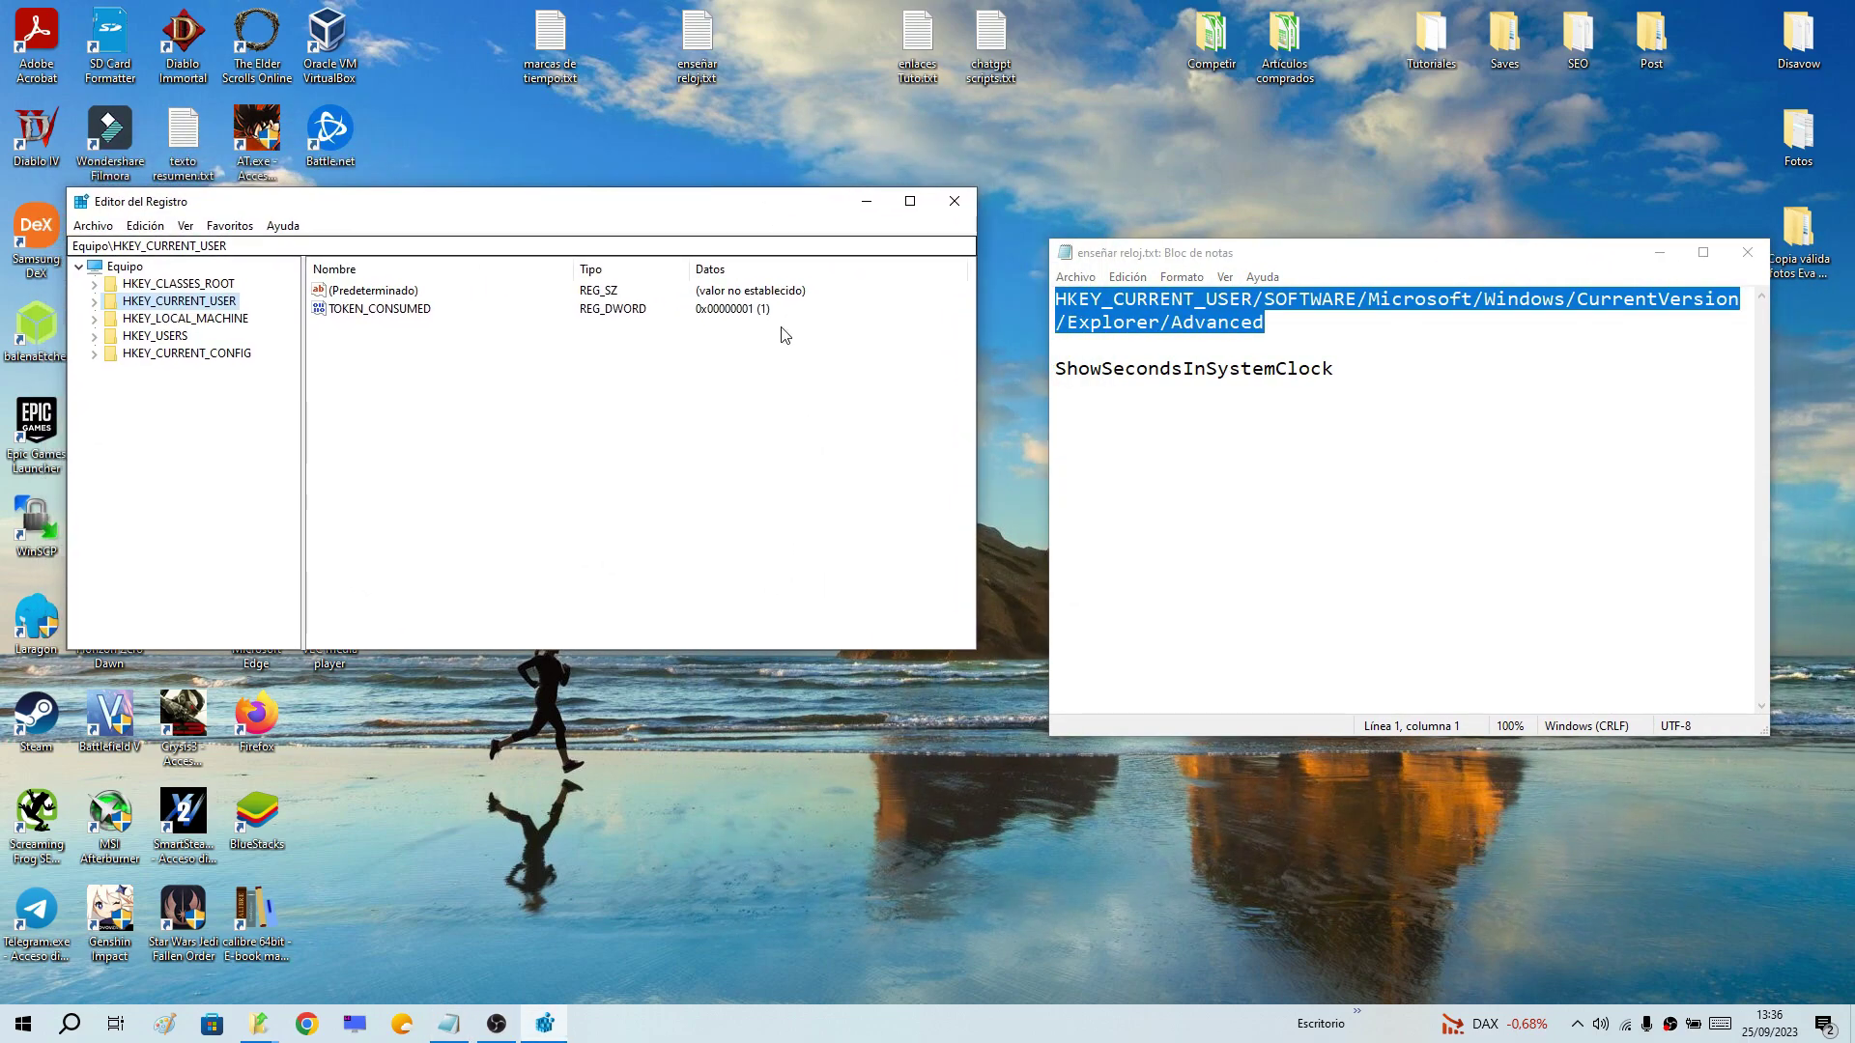
Follow the first part of the noted path by expanding HKEY_CURRENT_USER and its SOFTWARE key
left_click(1172, 322)
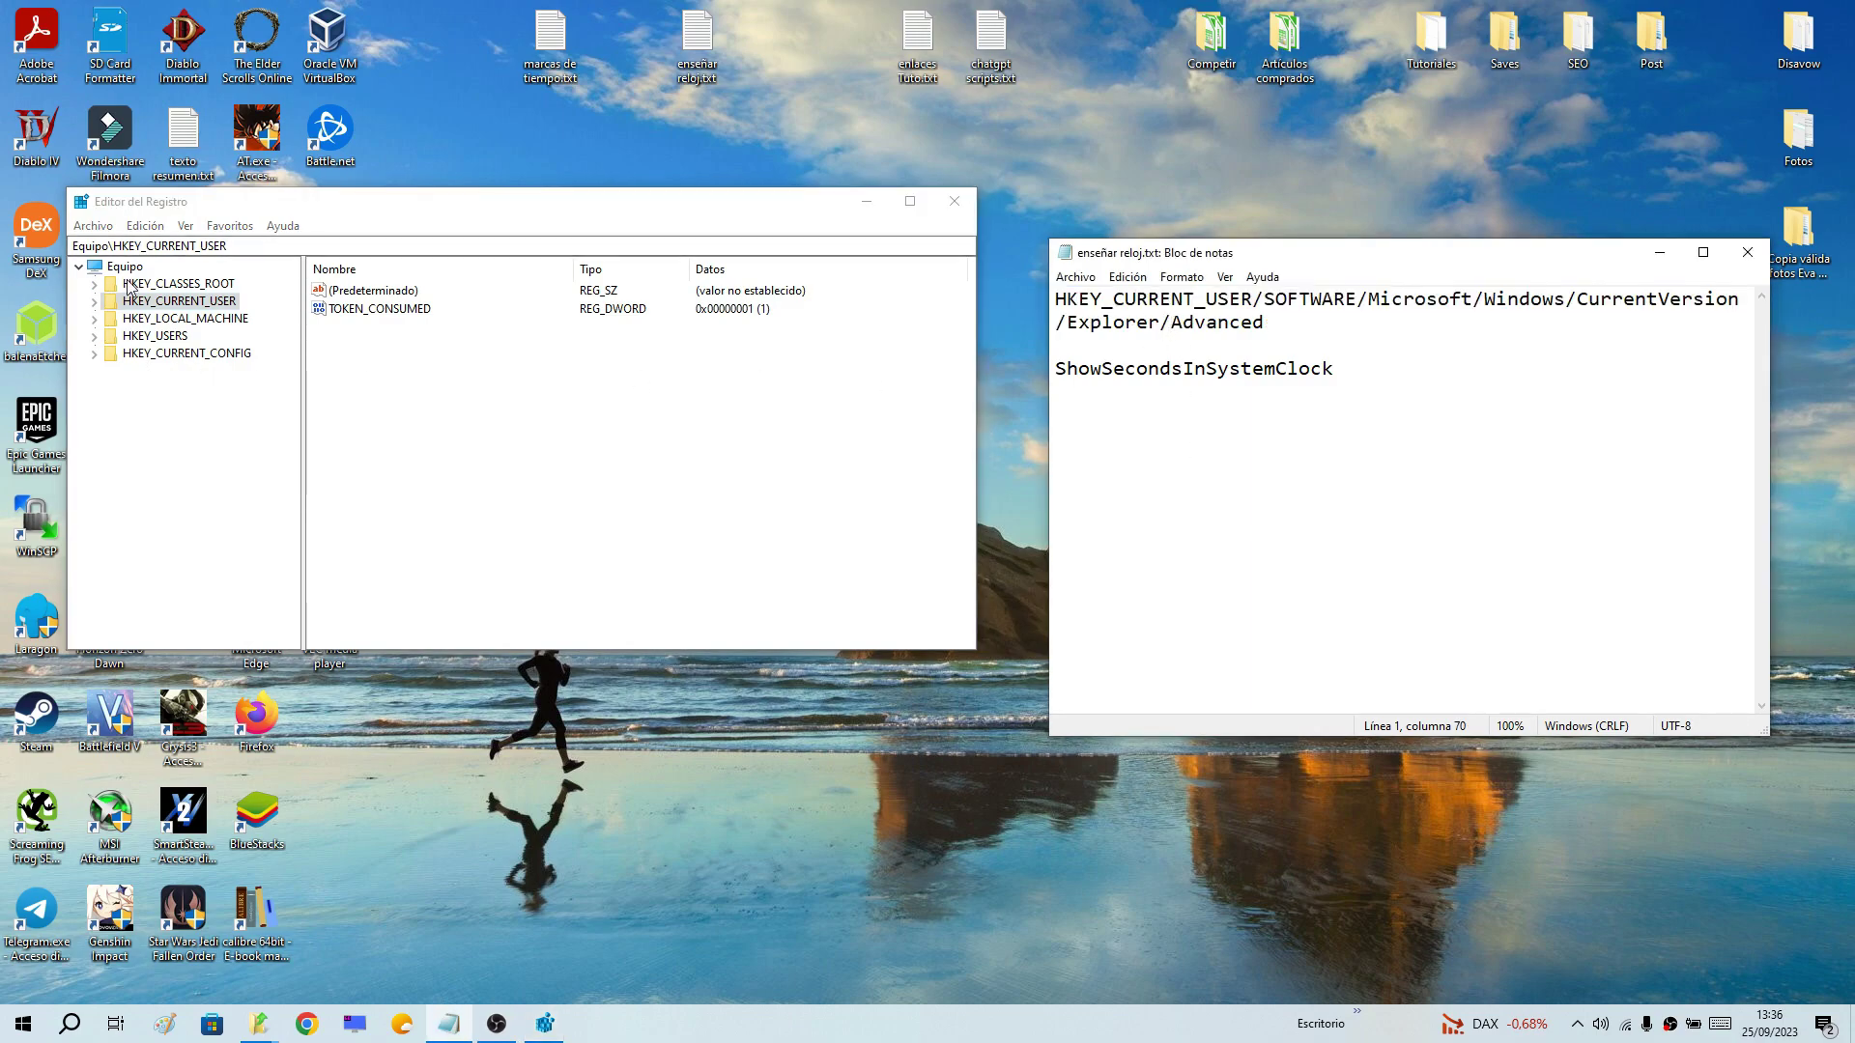
left_click_drag(1060, 305, 1265, 301)
left_click_drag(116, 246, 233, 245)
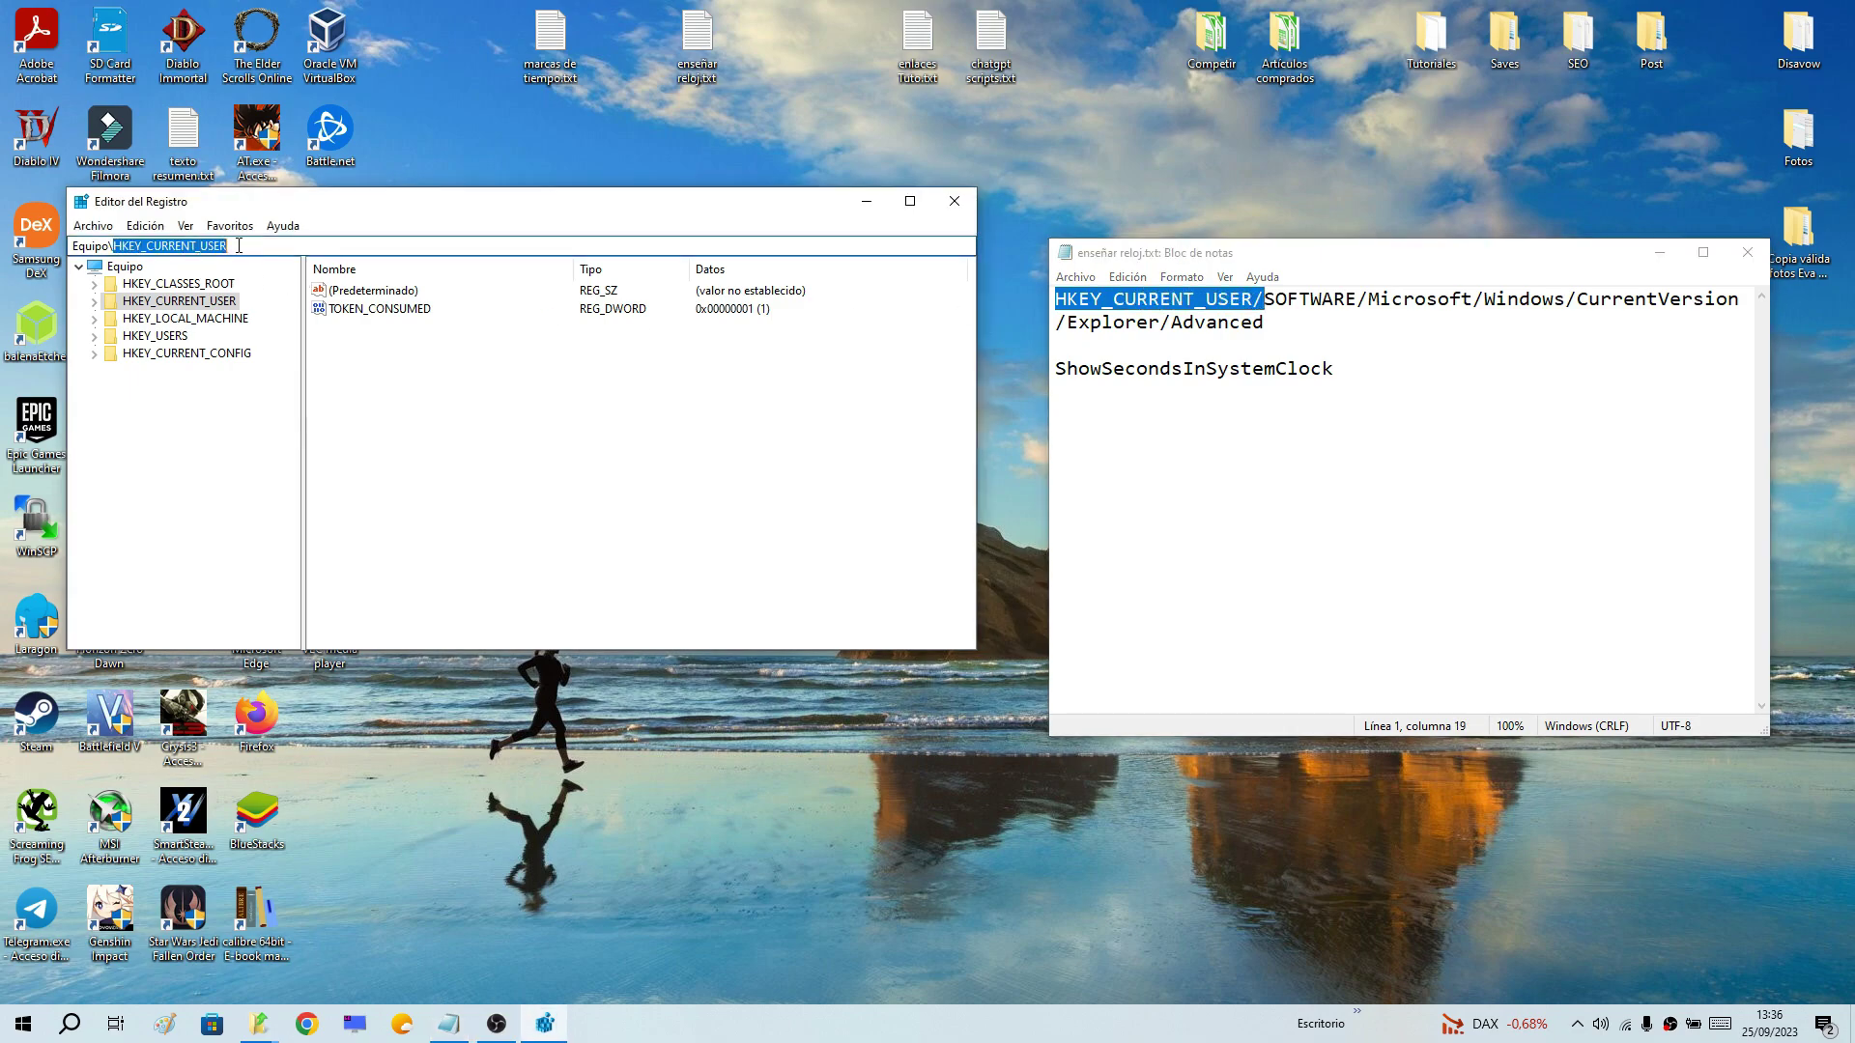
left_click(1265, 300)
left_click_drag(1264, 300, 1357, 302)
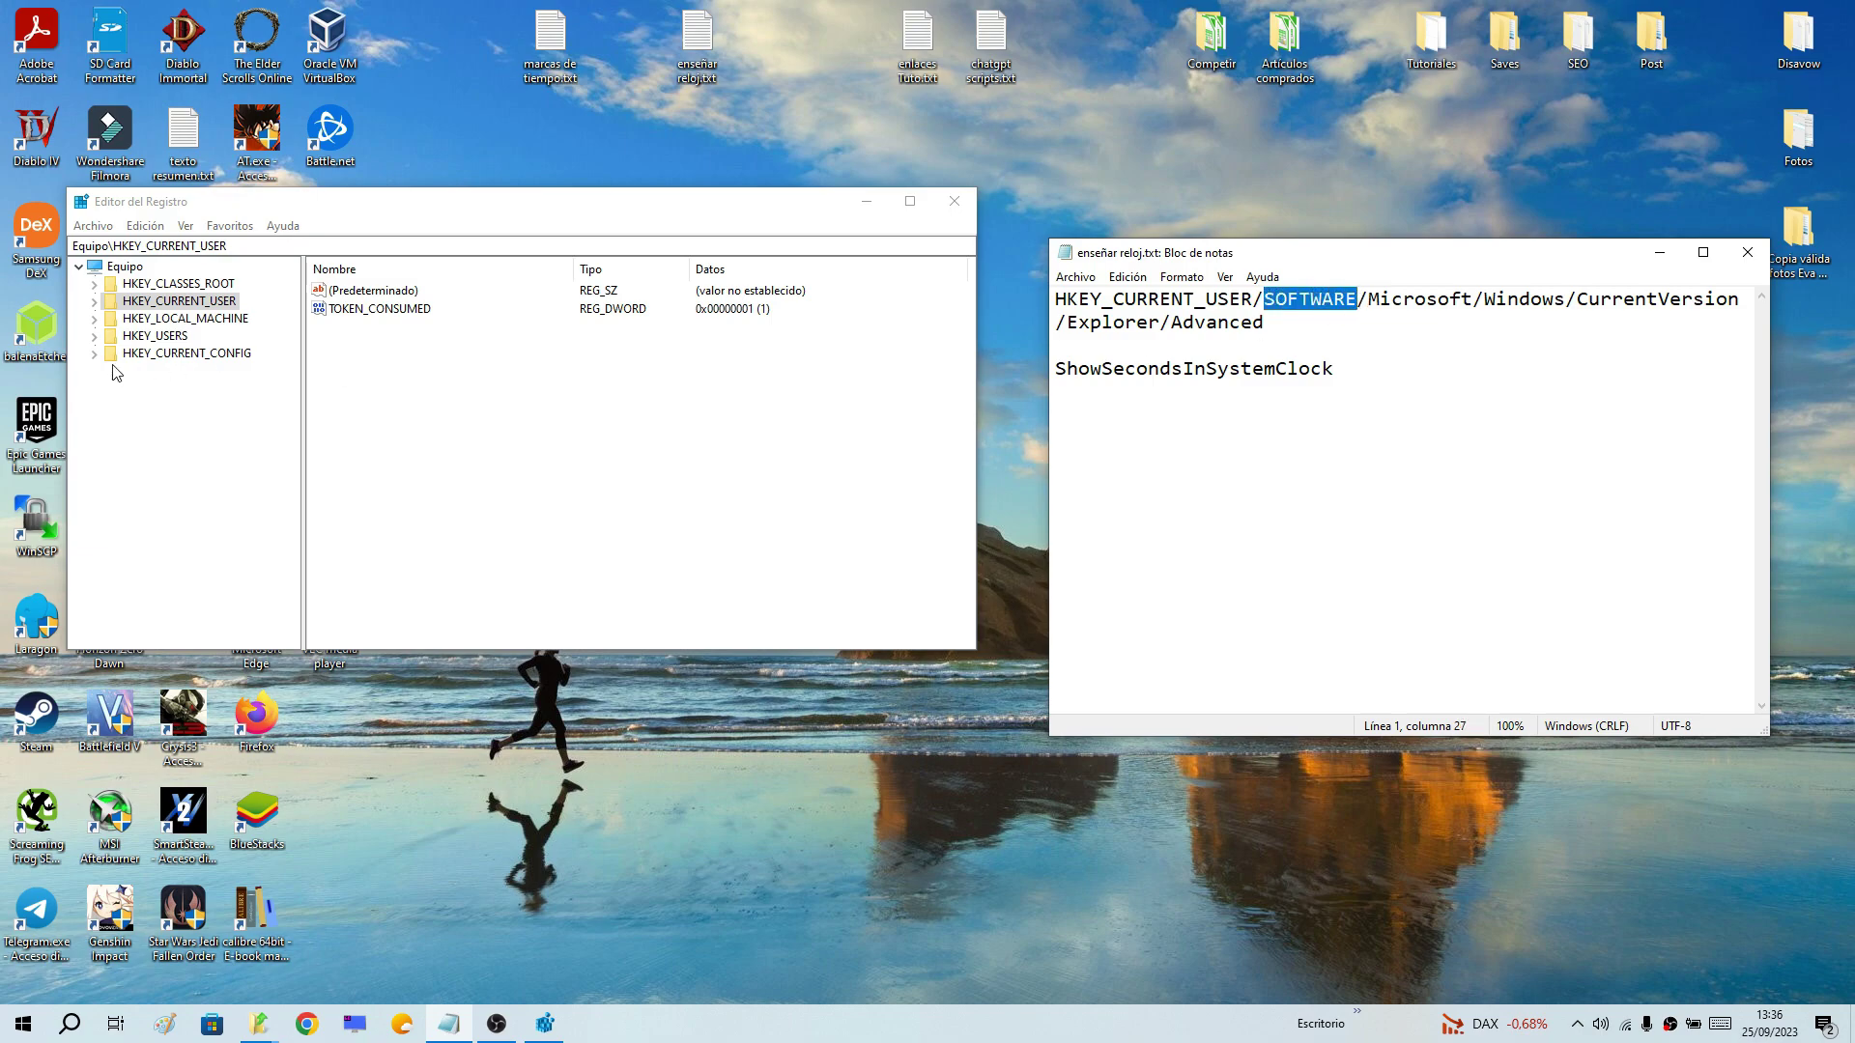
left_click(125, 308)
double_click(125, 304)
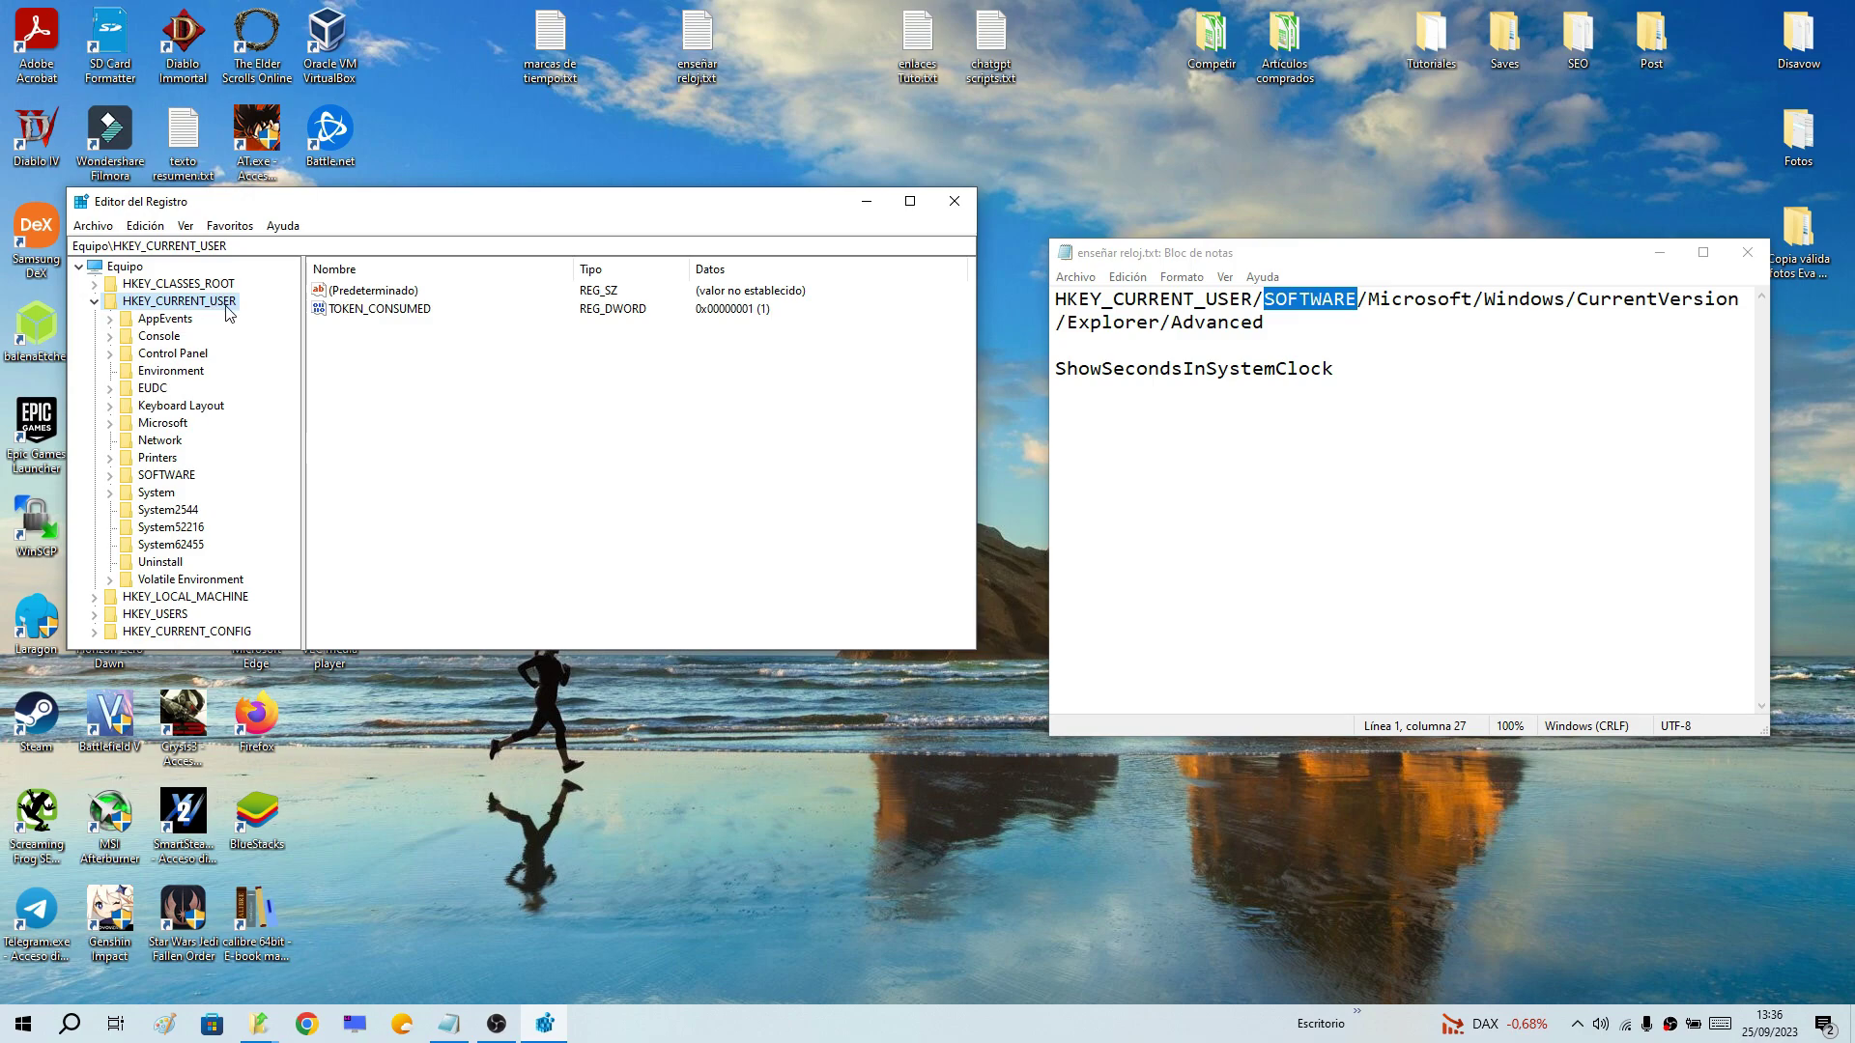
left_click(151, 477)
double_click(149, 477)
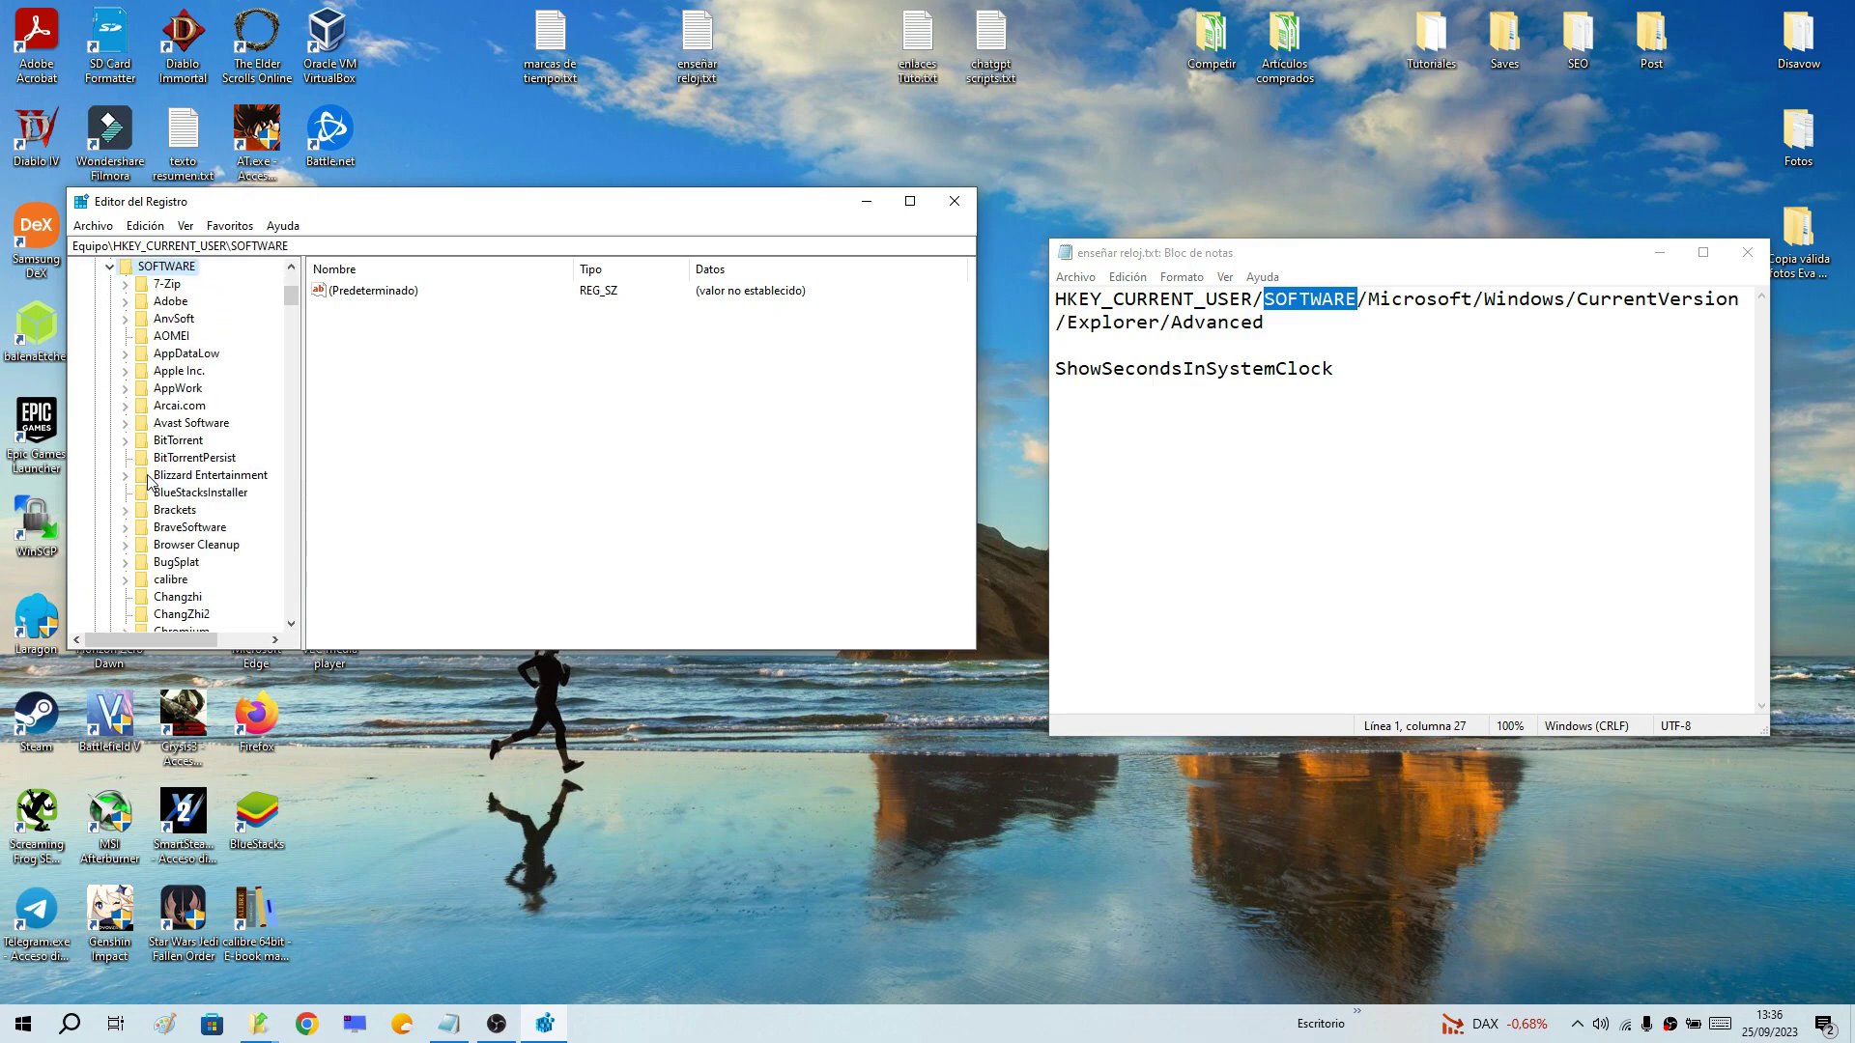
Highlight Microsoft in the noted path and expand the Microsoft key under SOFTWARE
left_click(1374, 300)
double_click(1379, 301)
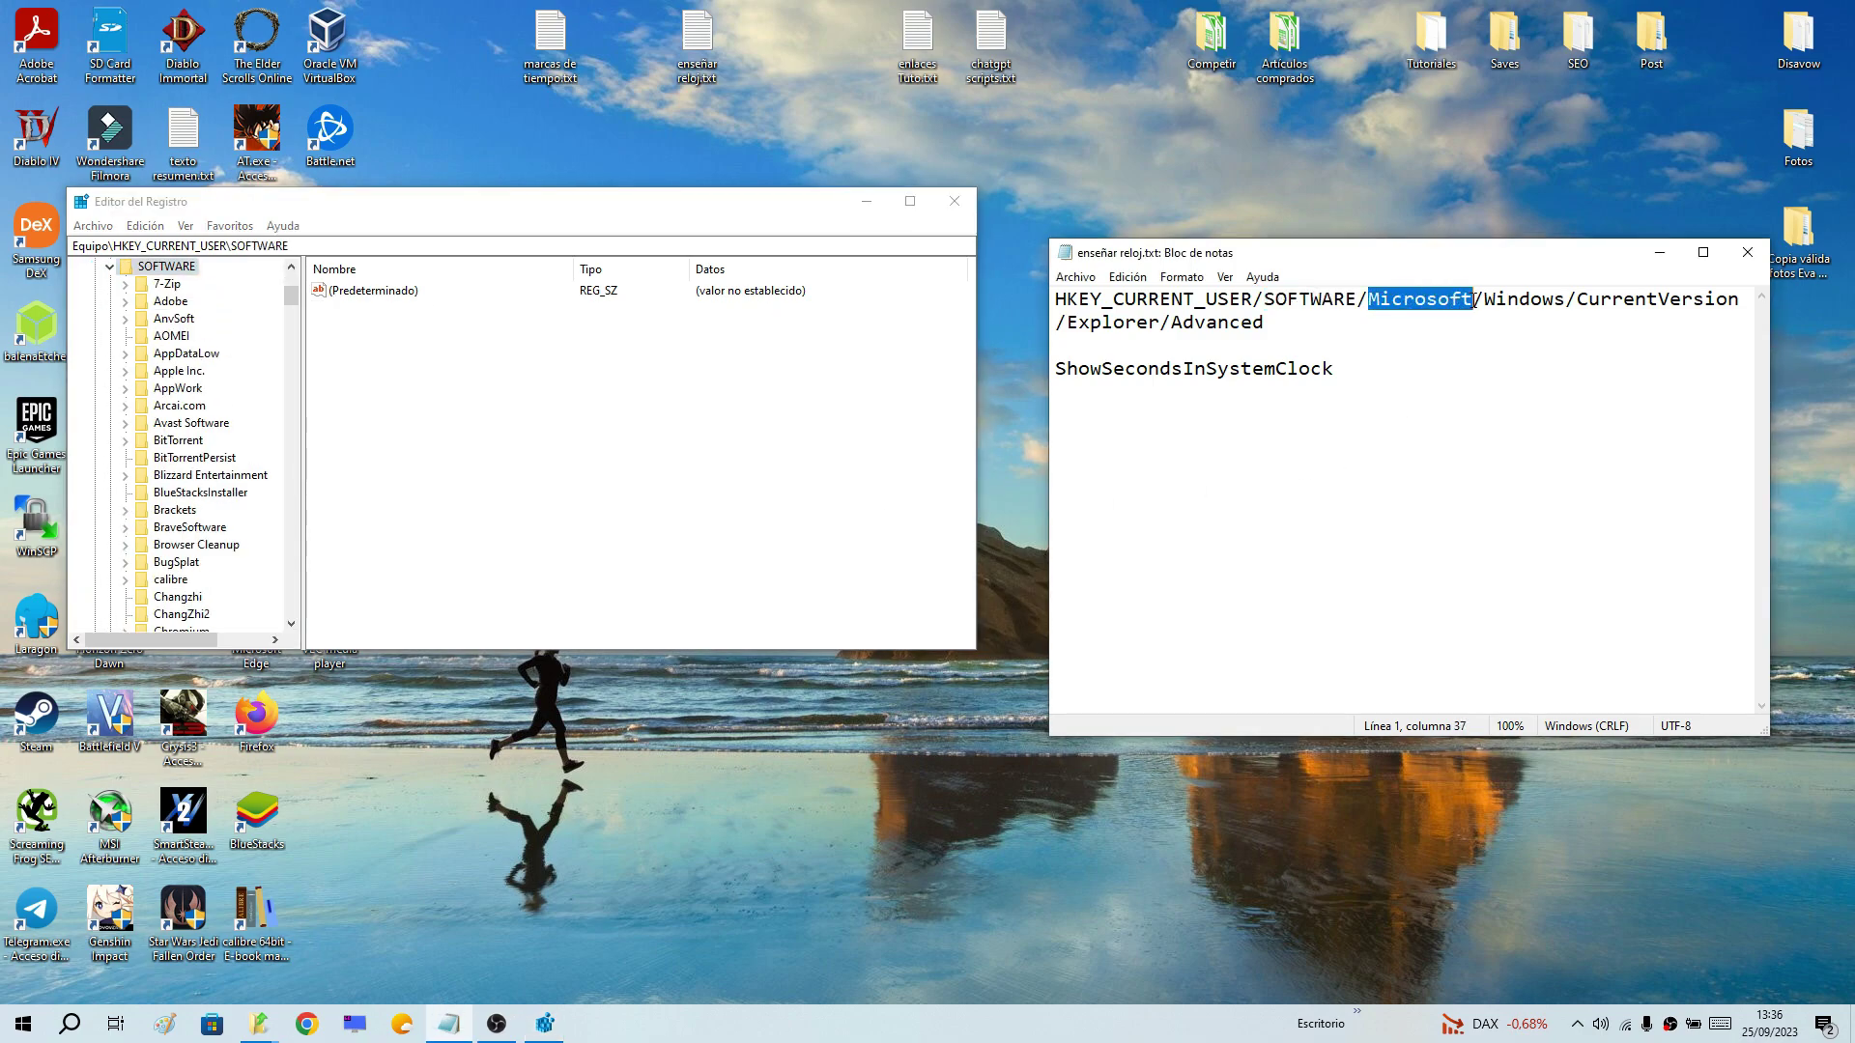
left_click_drag(291, 295, 297, 345)
double_click(158, 442)
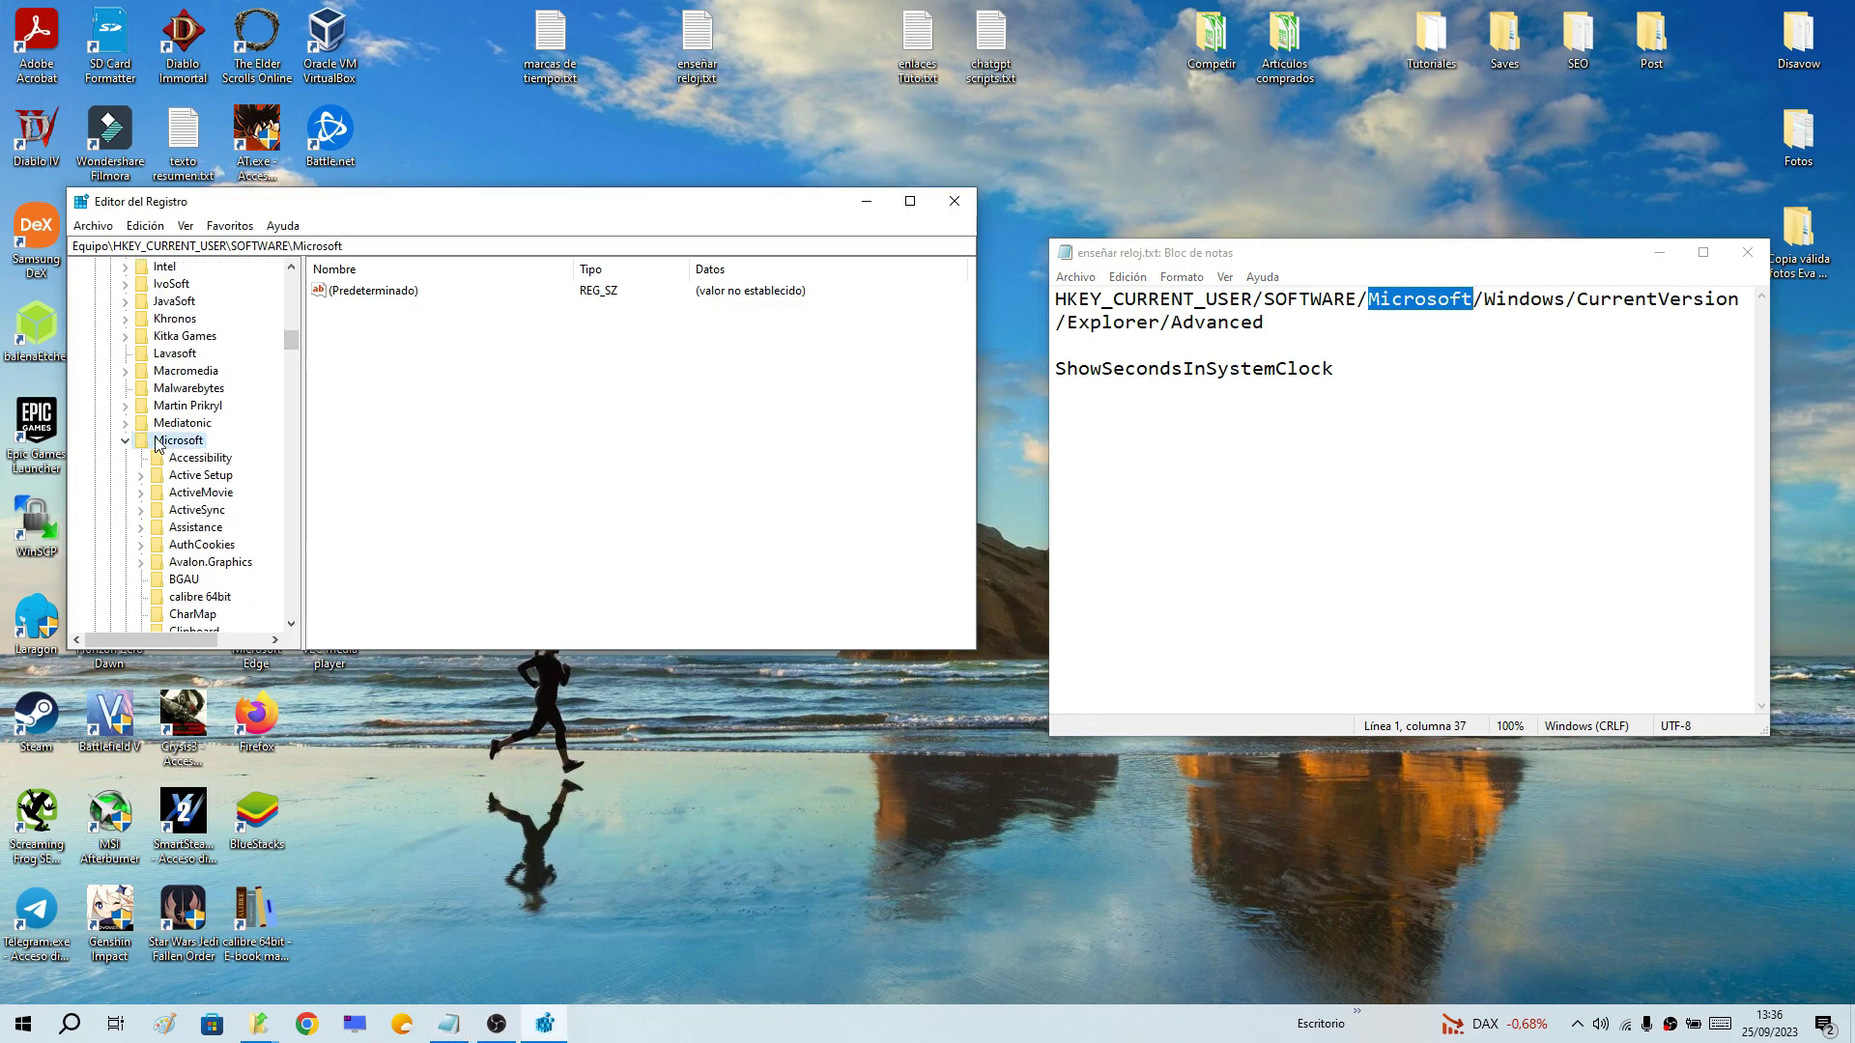
double_click(159, 443)
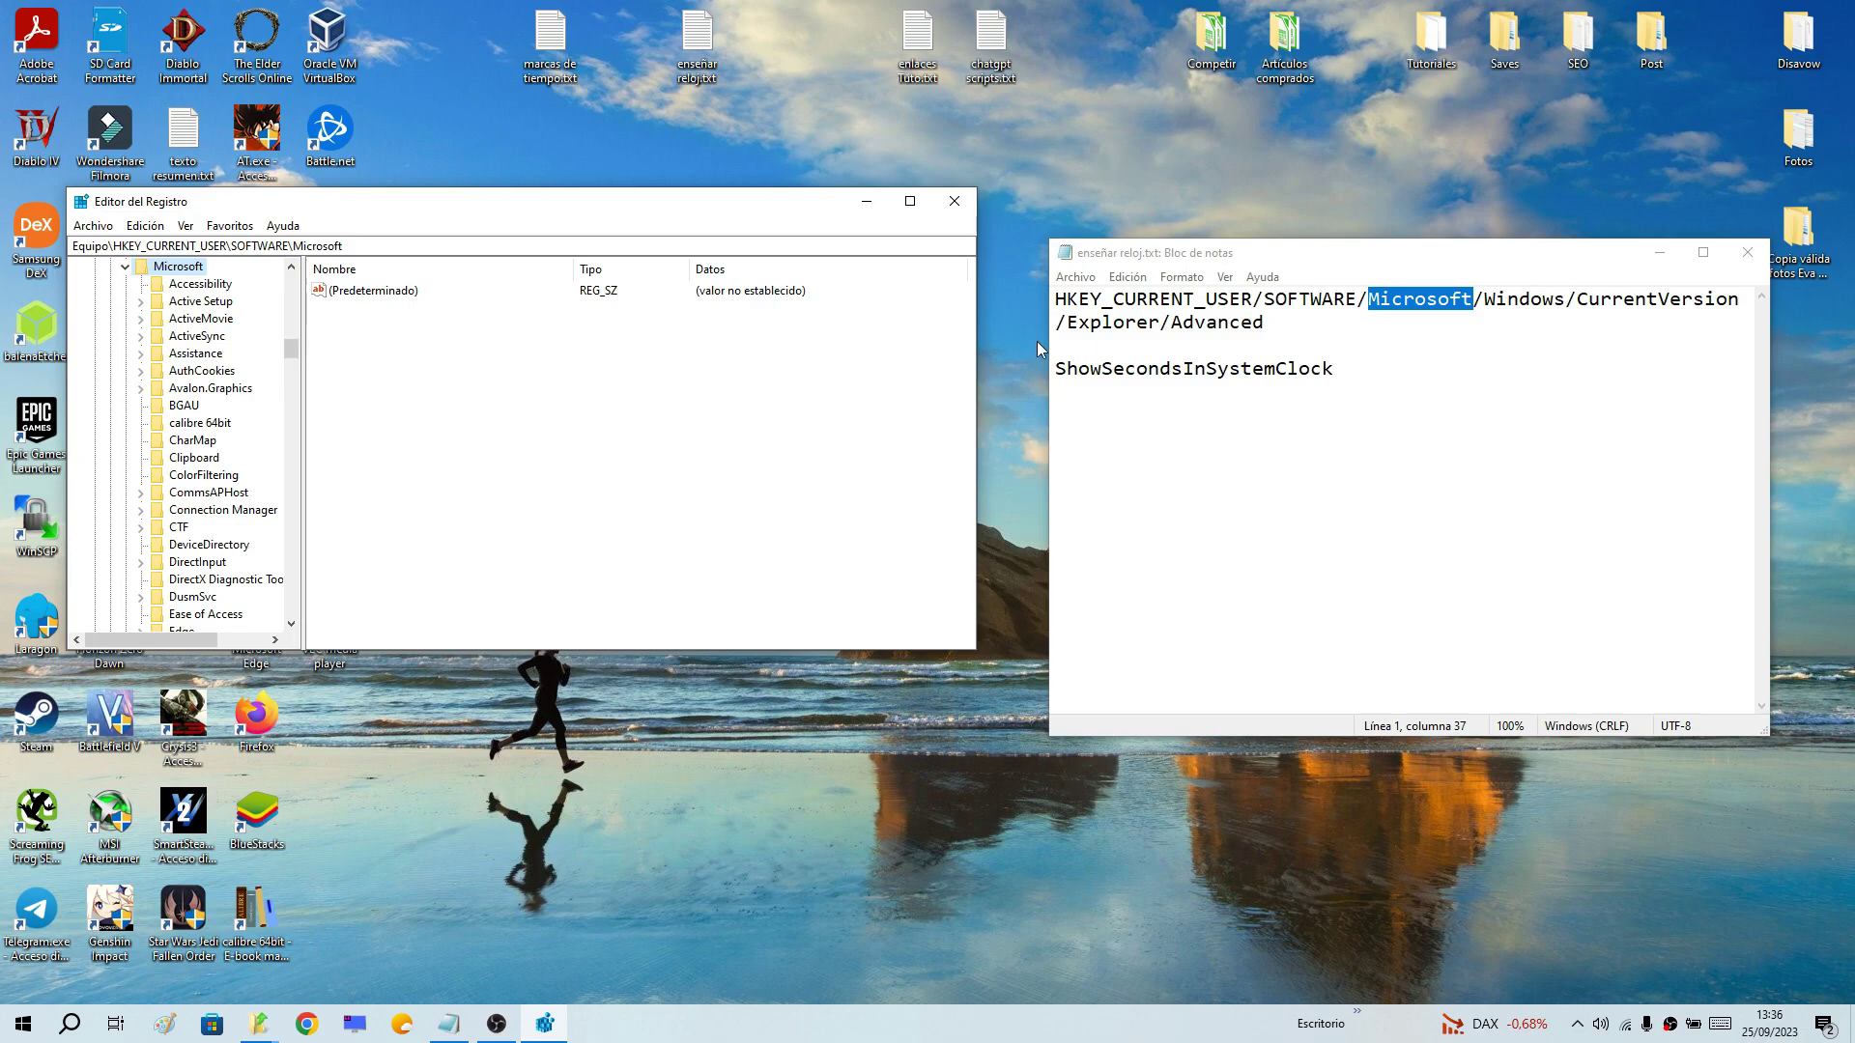
Highlight Windows in the noted path and select the CurrentVersion key under Microsoft\Windows
left_click_drag(1482, 307, 1566, 303)
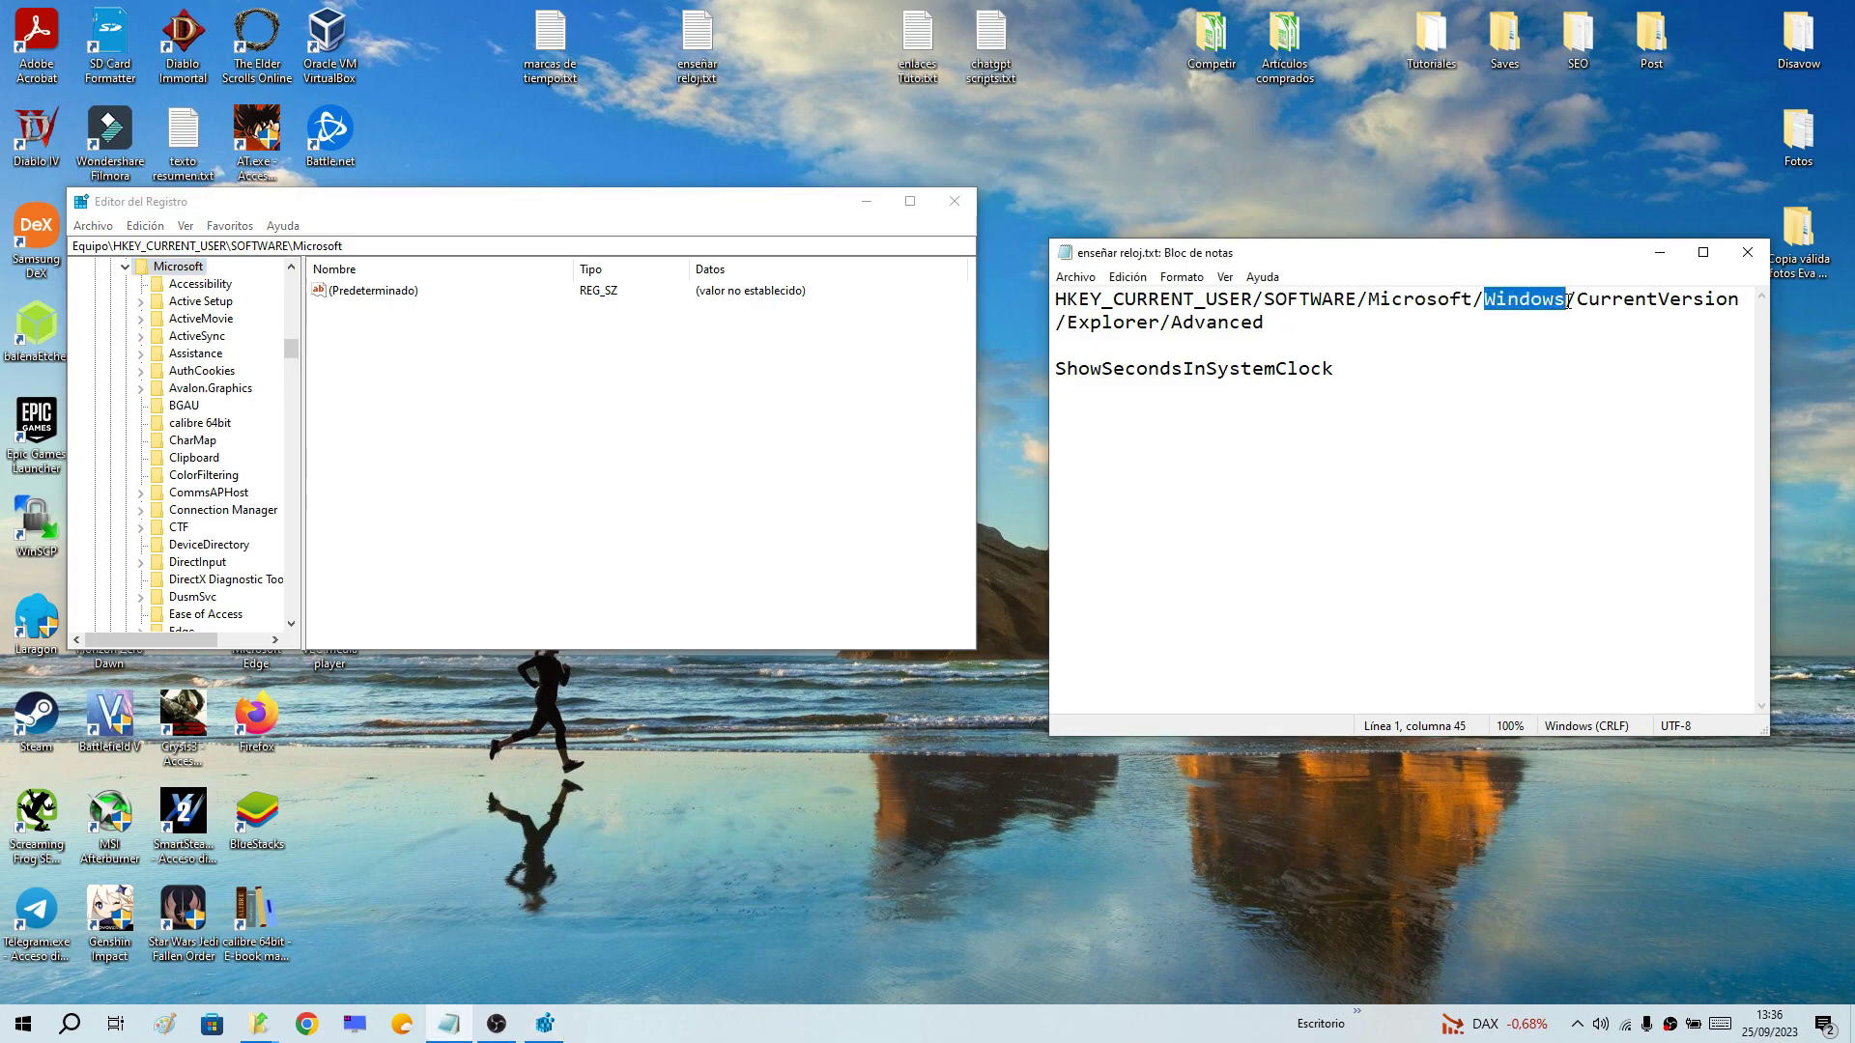
left_click_drag(294, 350, 292, 425)
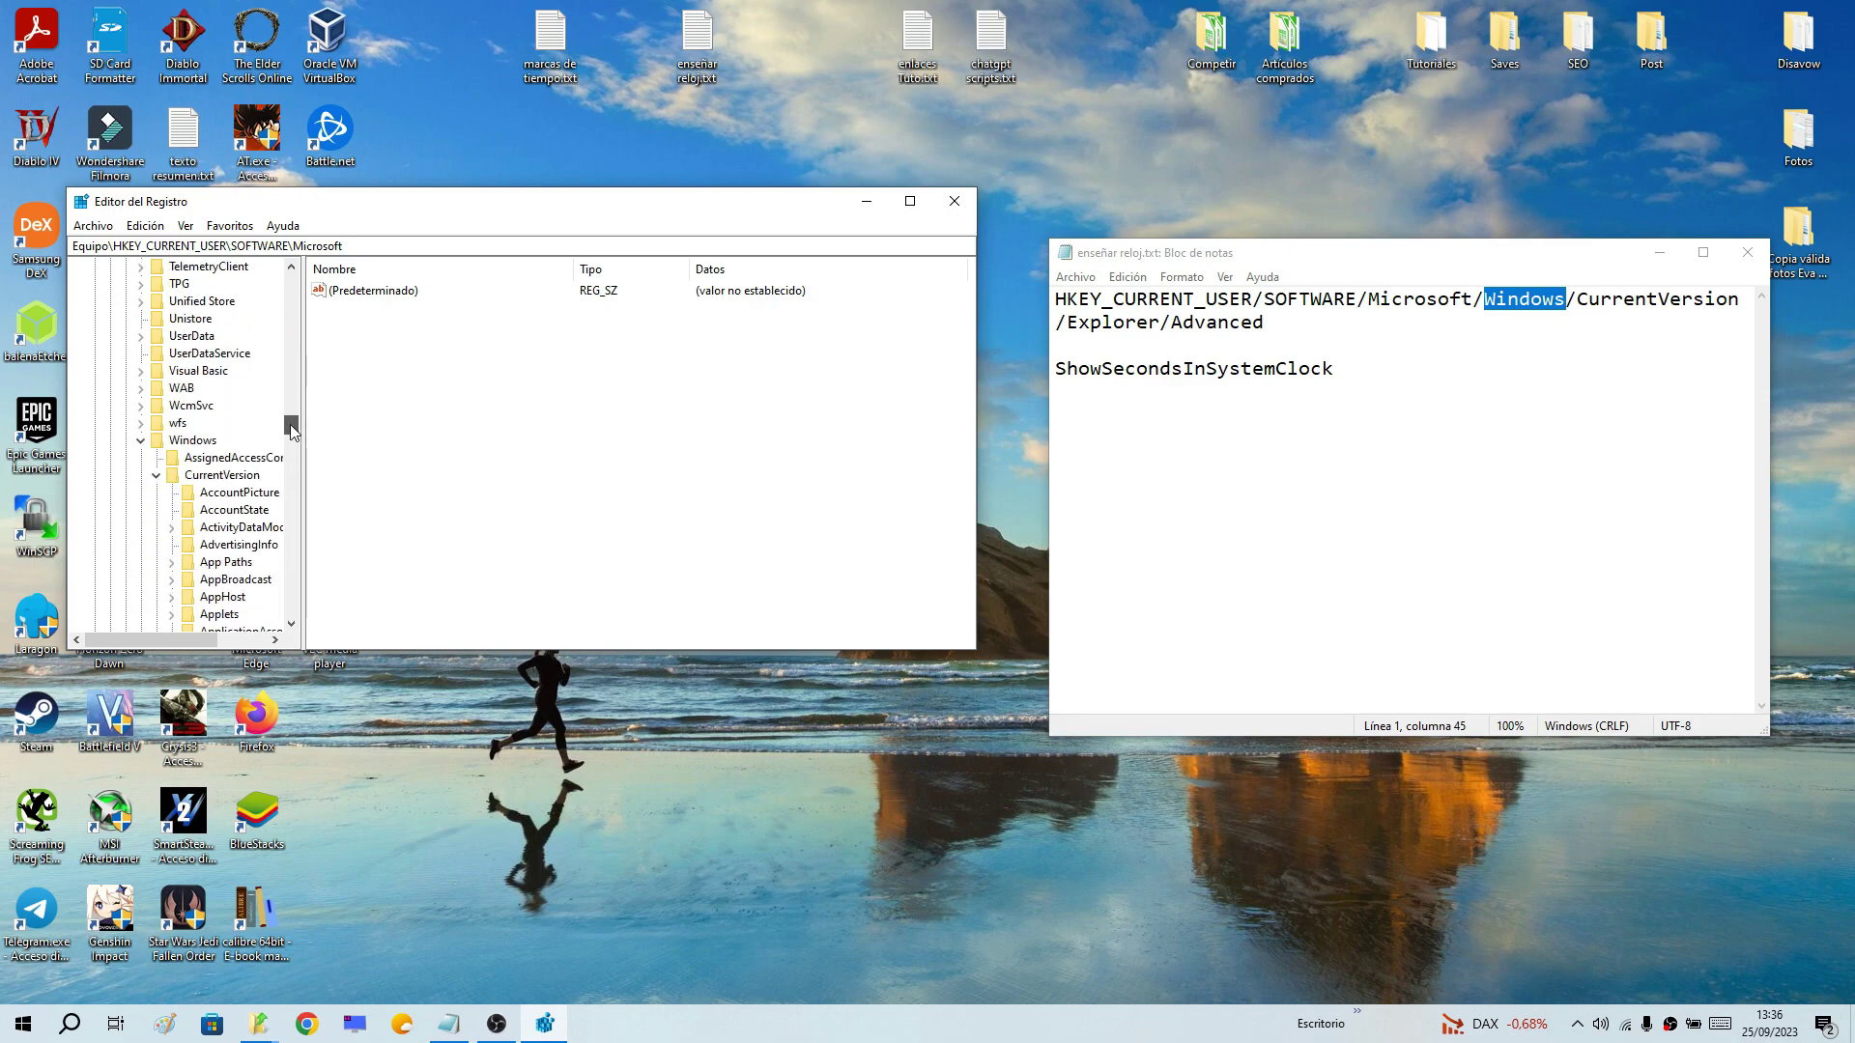
left_click(183, 441)
scroll(178, 441, "down", 3)
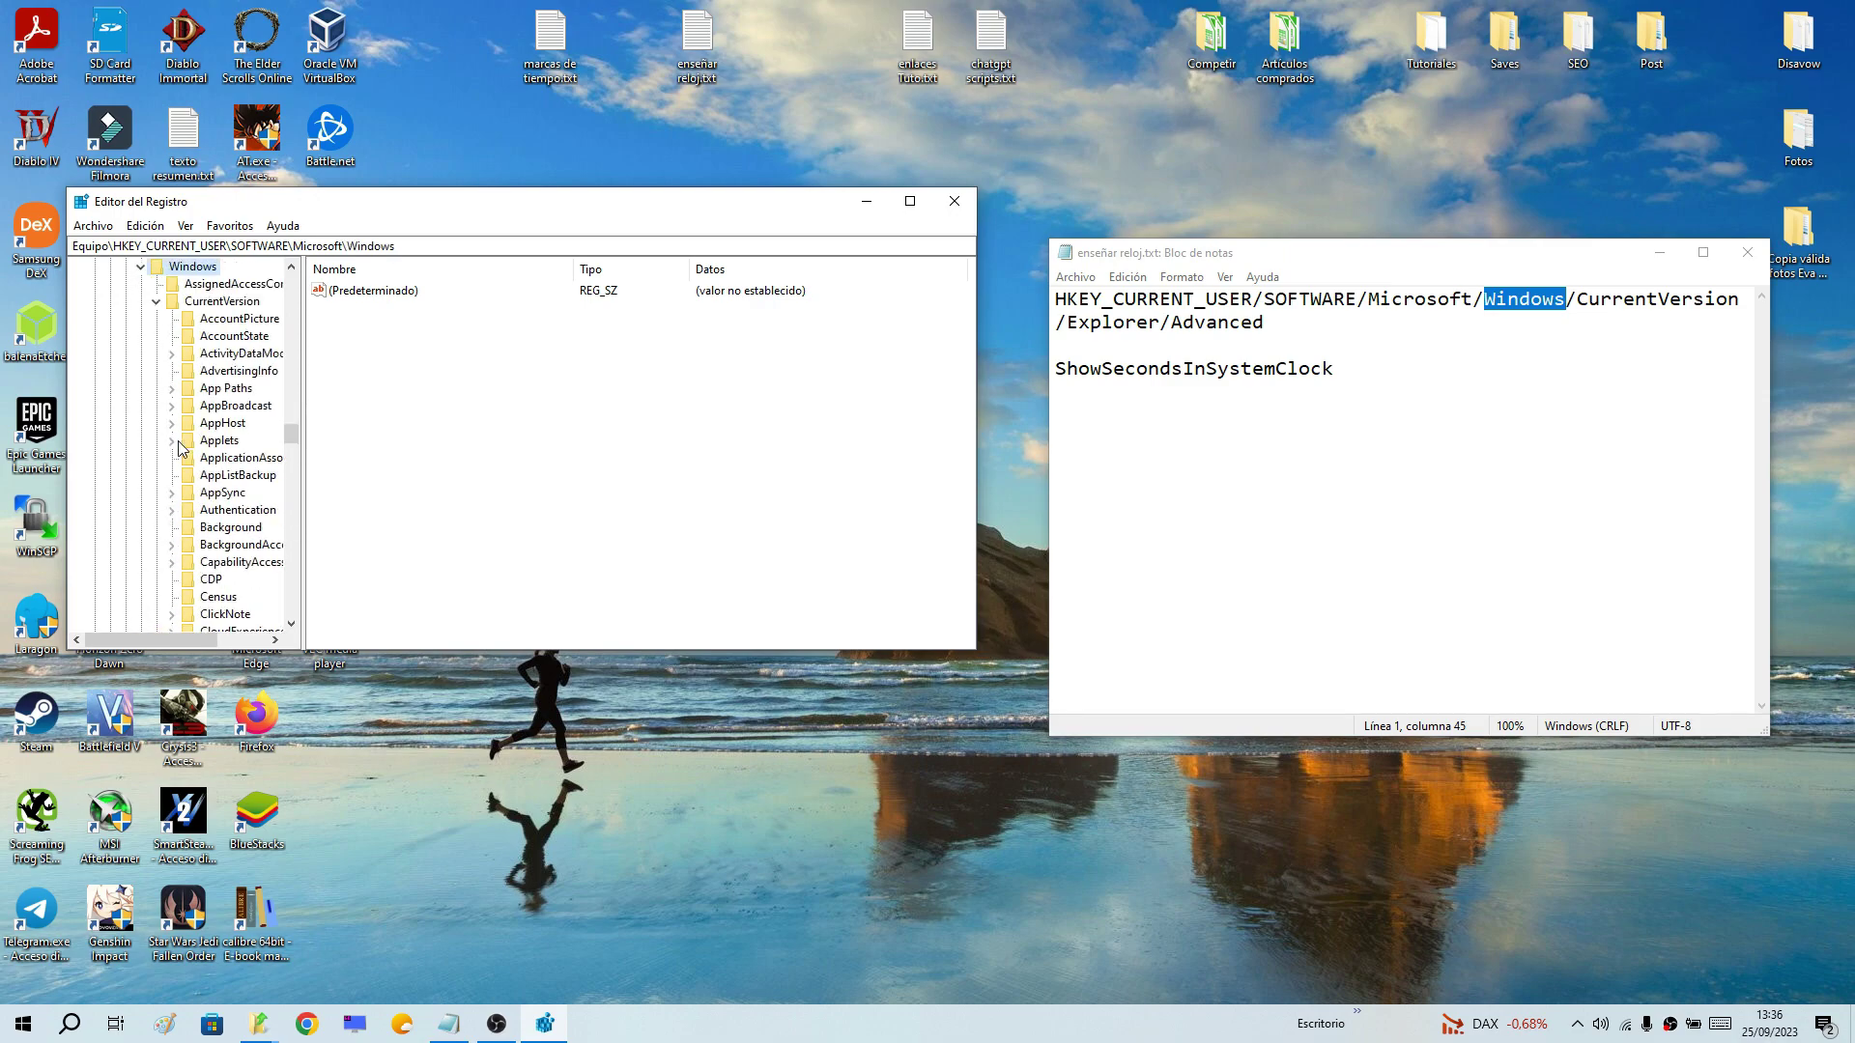
left_click(156, 301)
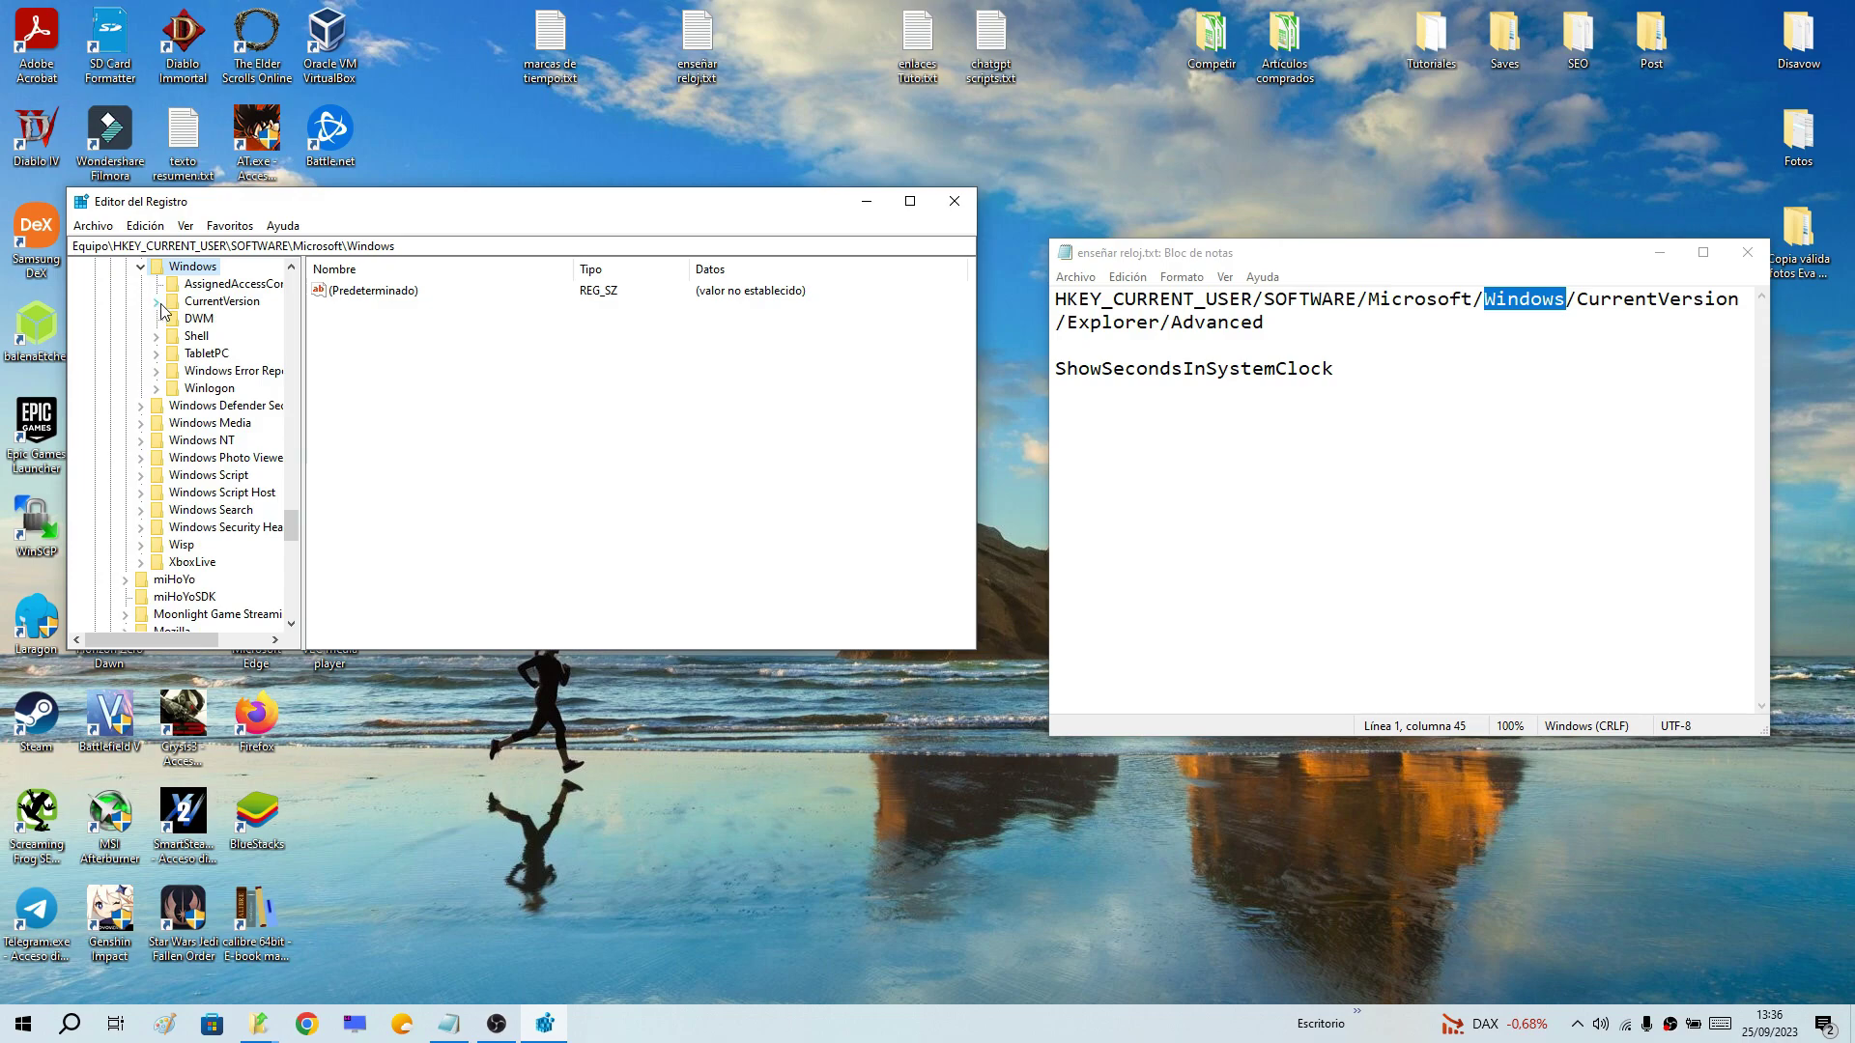
left_click(157, 301)
left_click(195, 269)
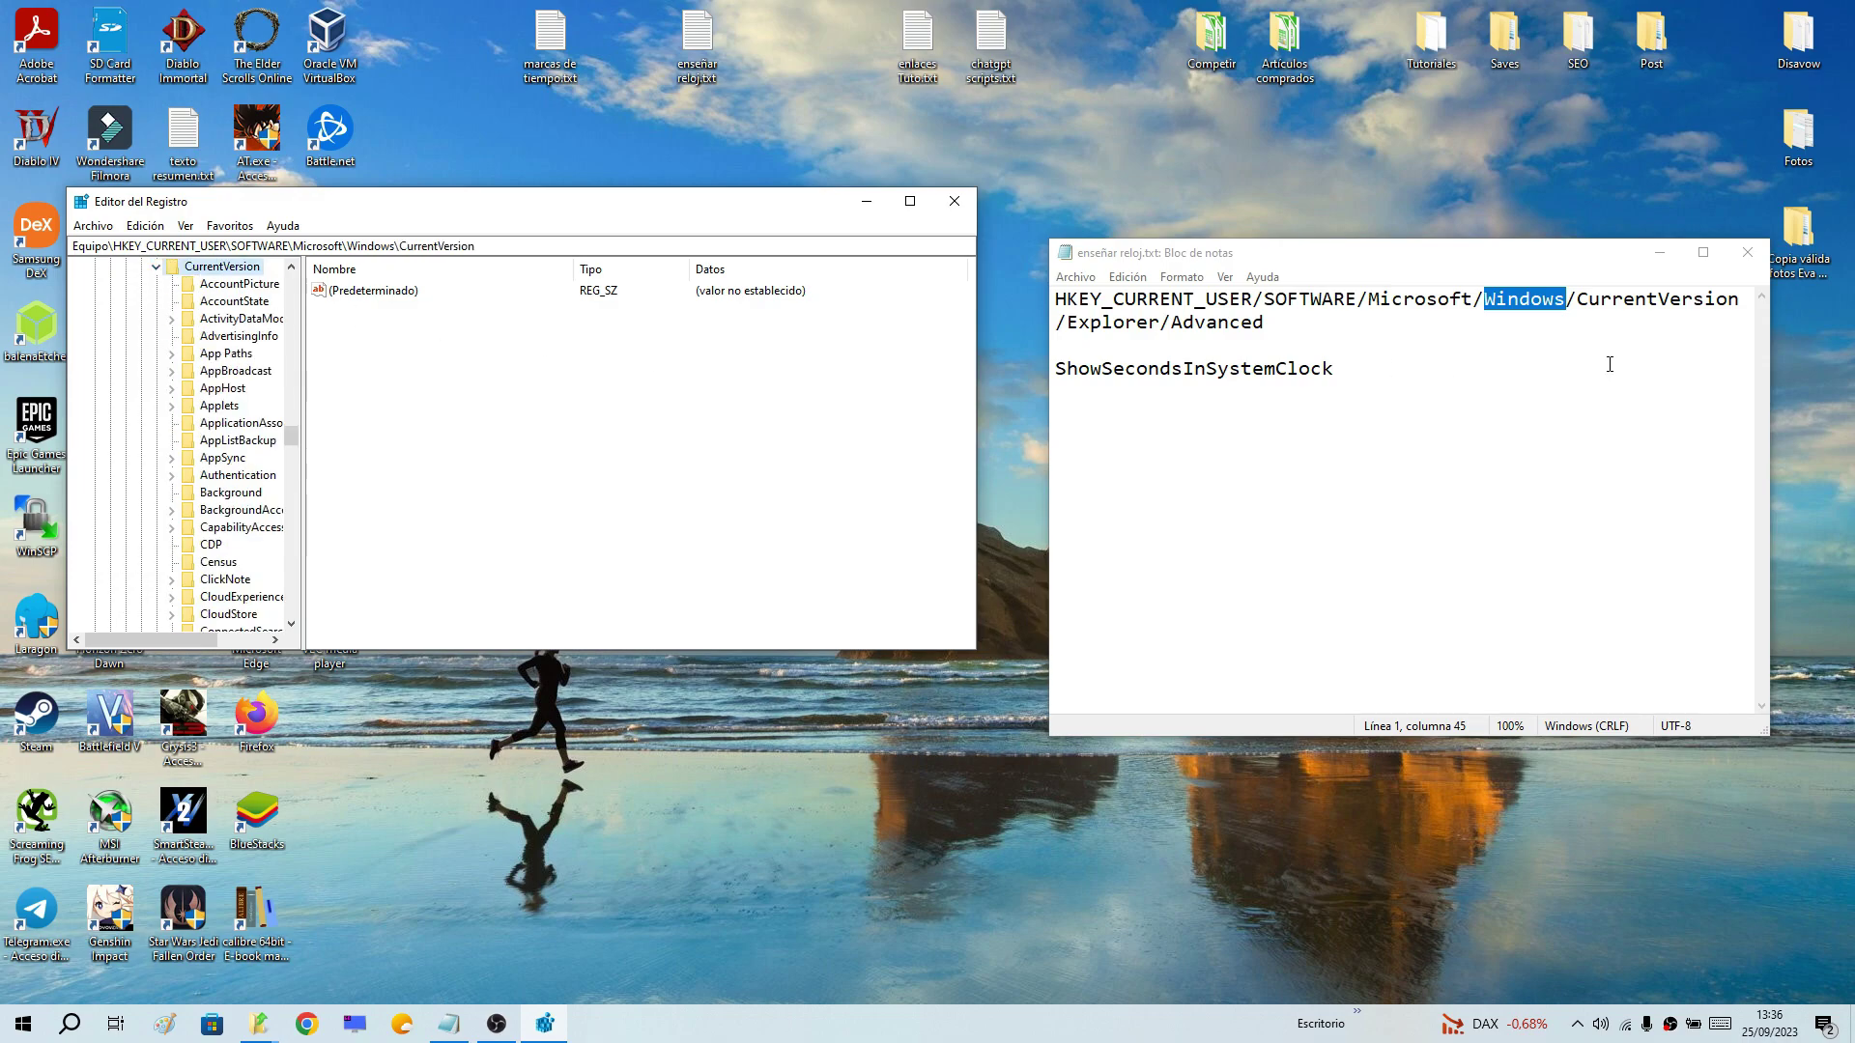
Highlight Explorer in the noted path and select the Advanced key under CurrentVersion\Explorer
left_click_drag(1067, 325, 1159, 325)
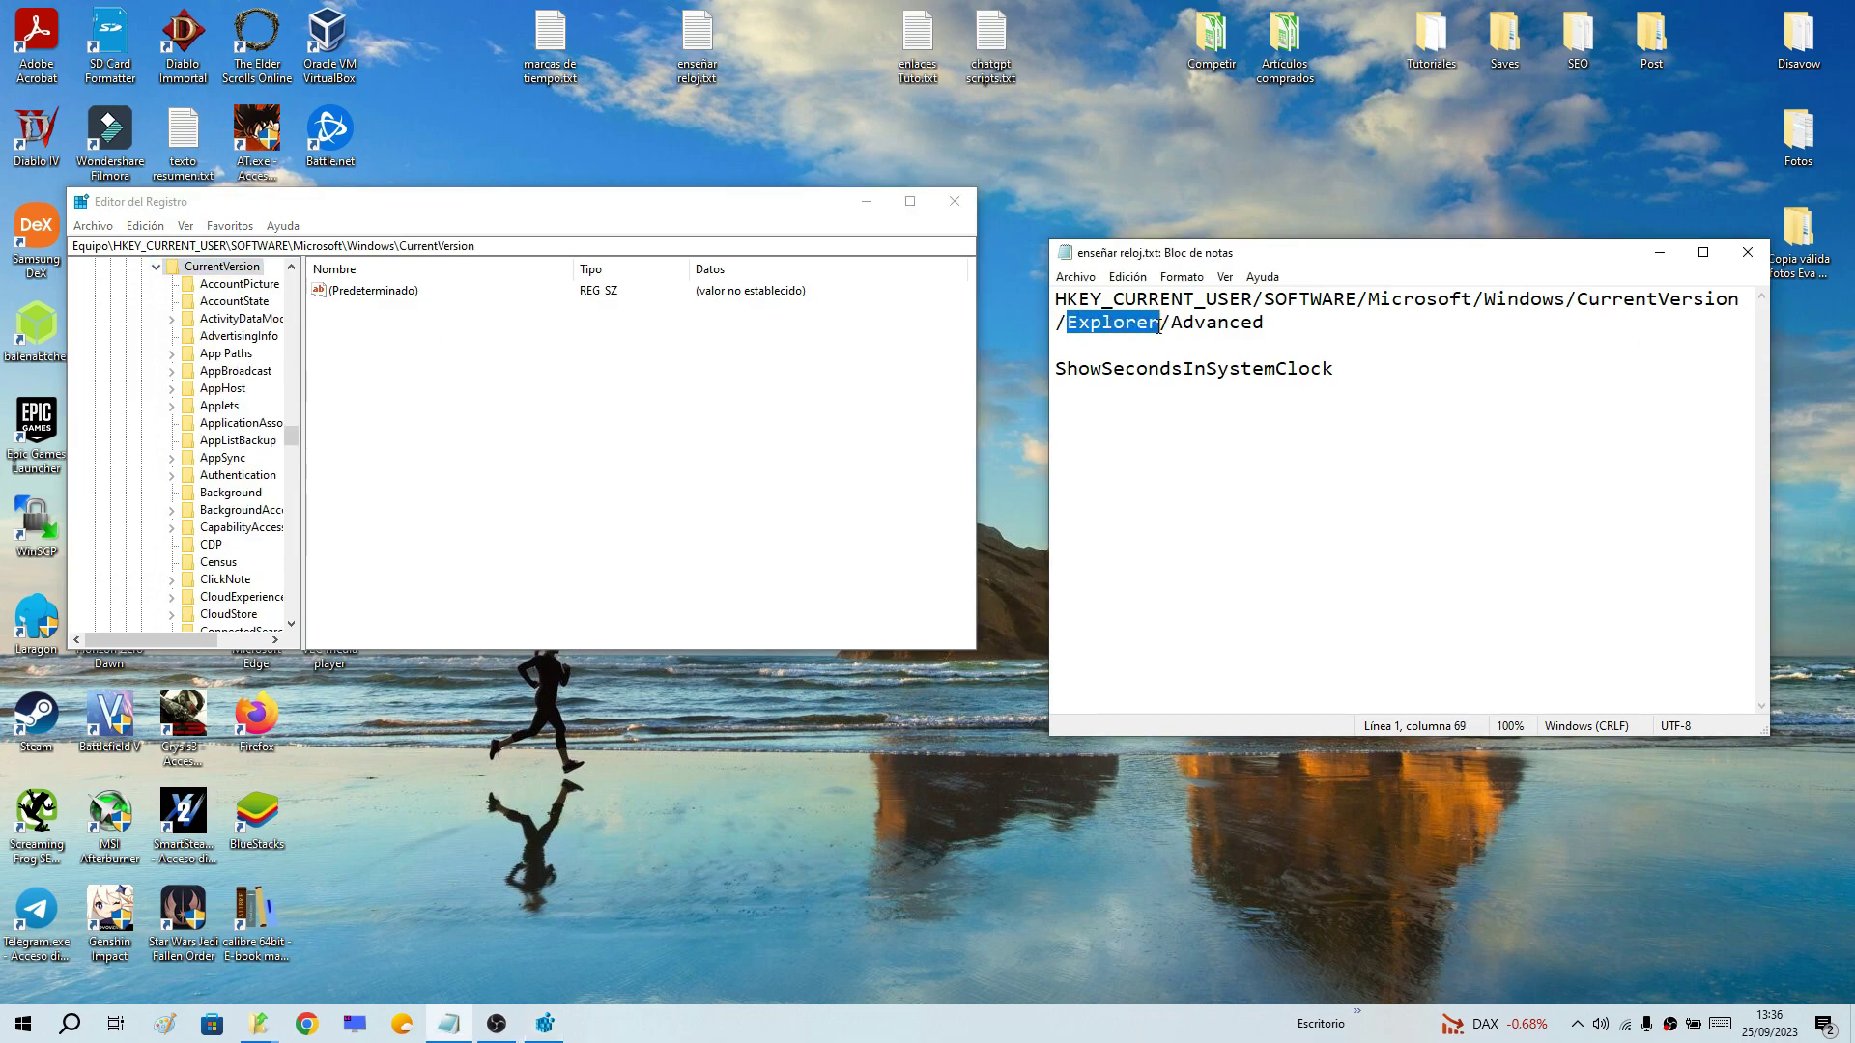
left_click_drag(287, 446, 288, 463)
scroll(177, 432, "down", 3)
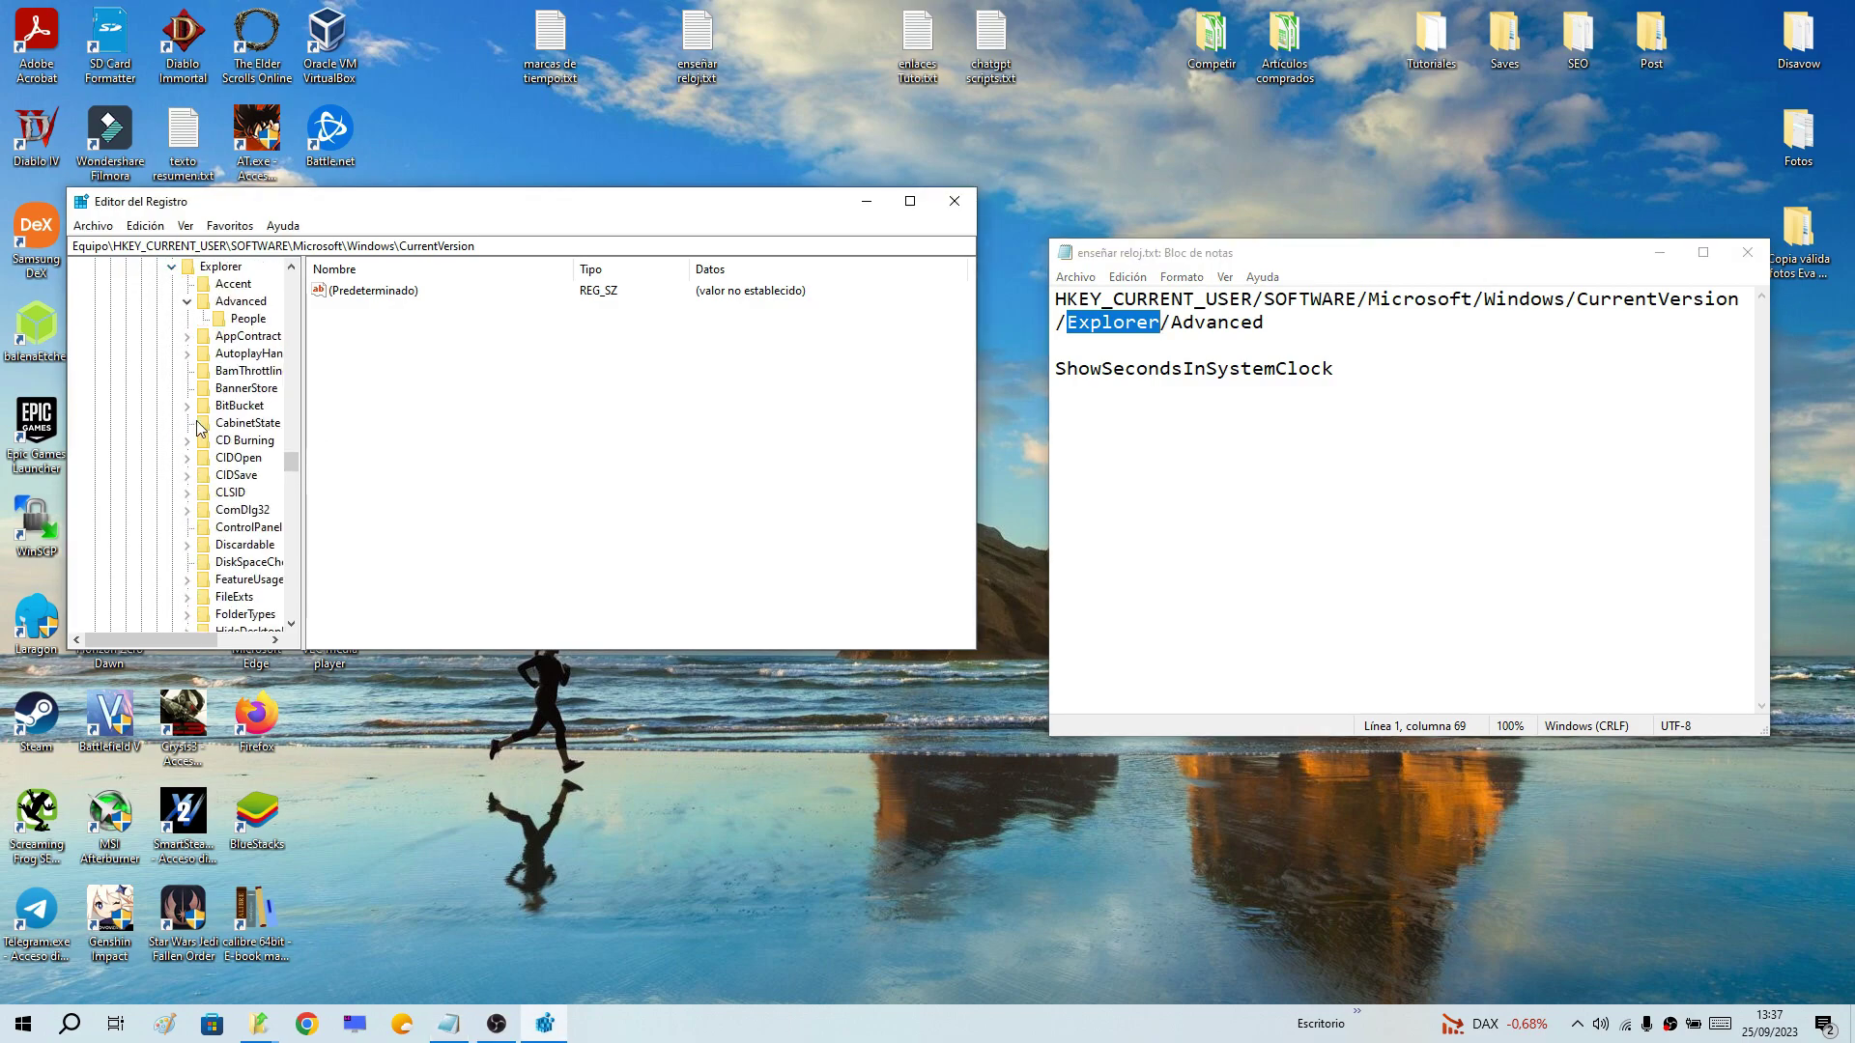
left_click(187, 302)
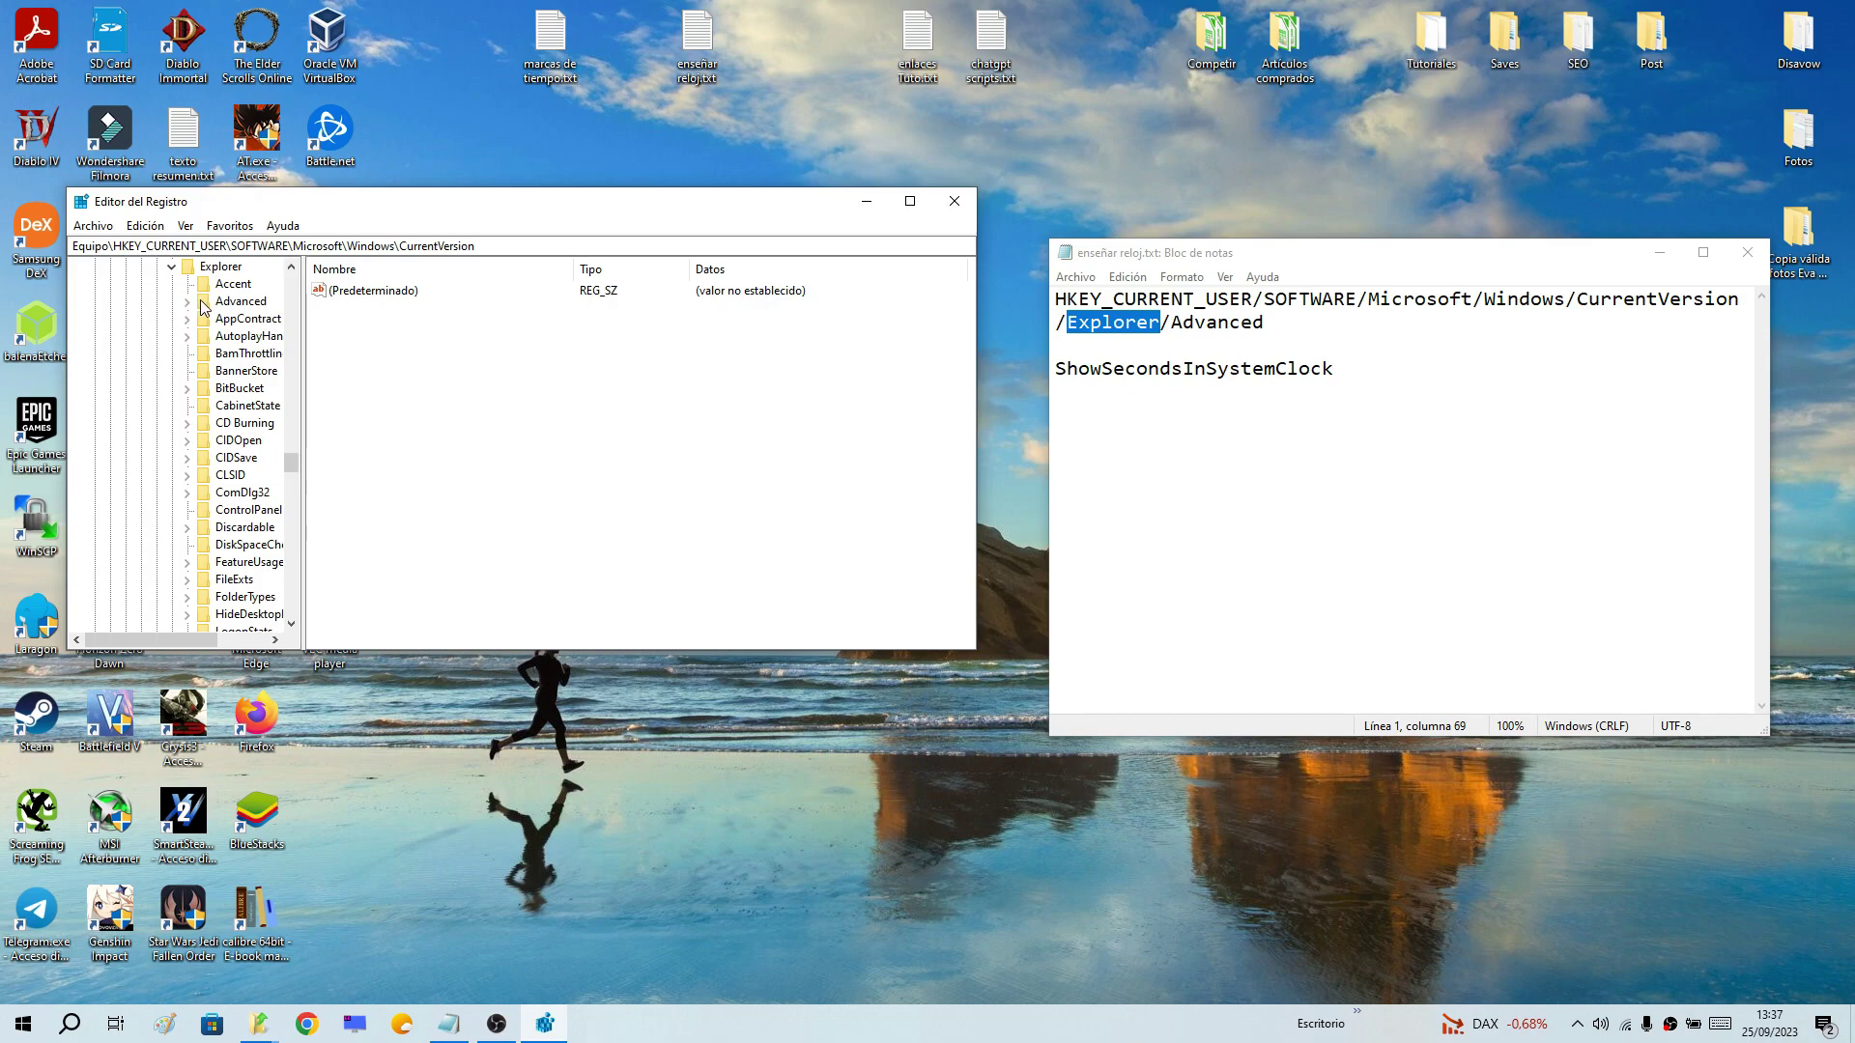
left_click(221, 304)
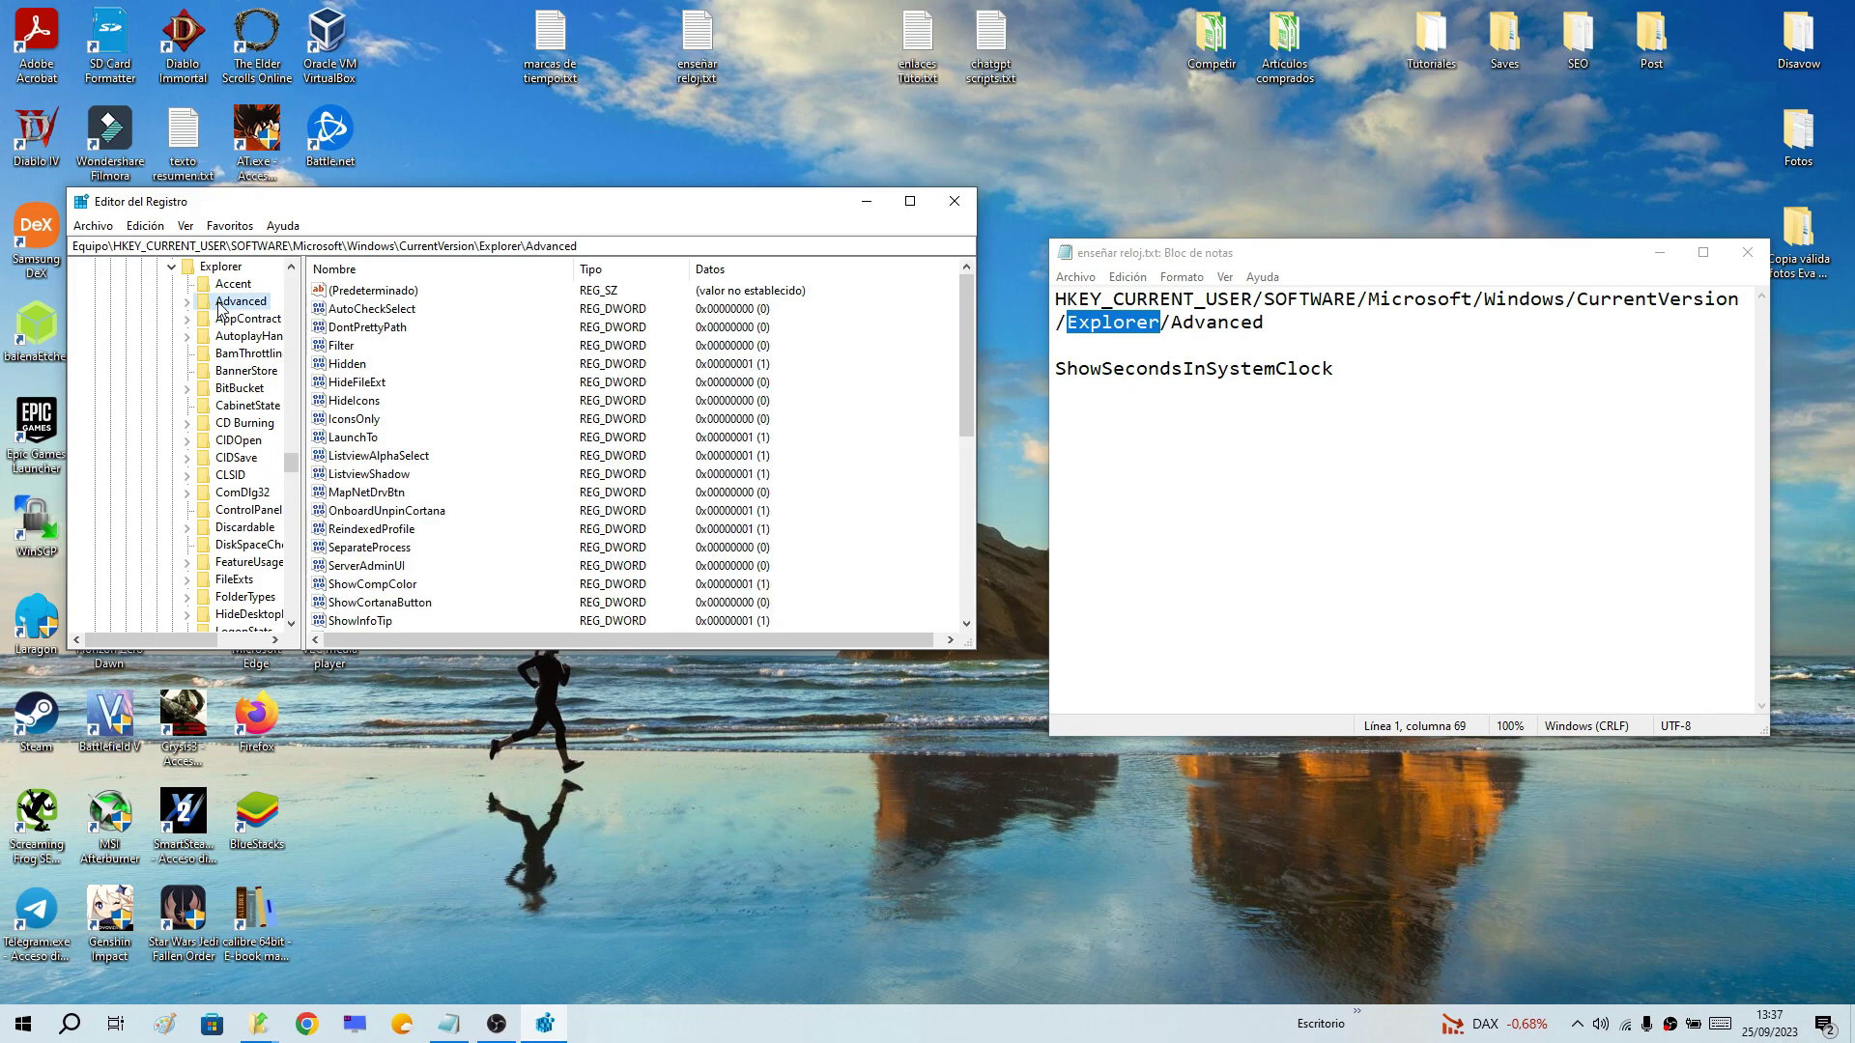
Look through the values of the Advanced key for an entry named ShowSecondsInSystemClock
left_click_drag(905, 298, 454, 680)
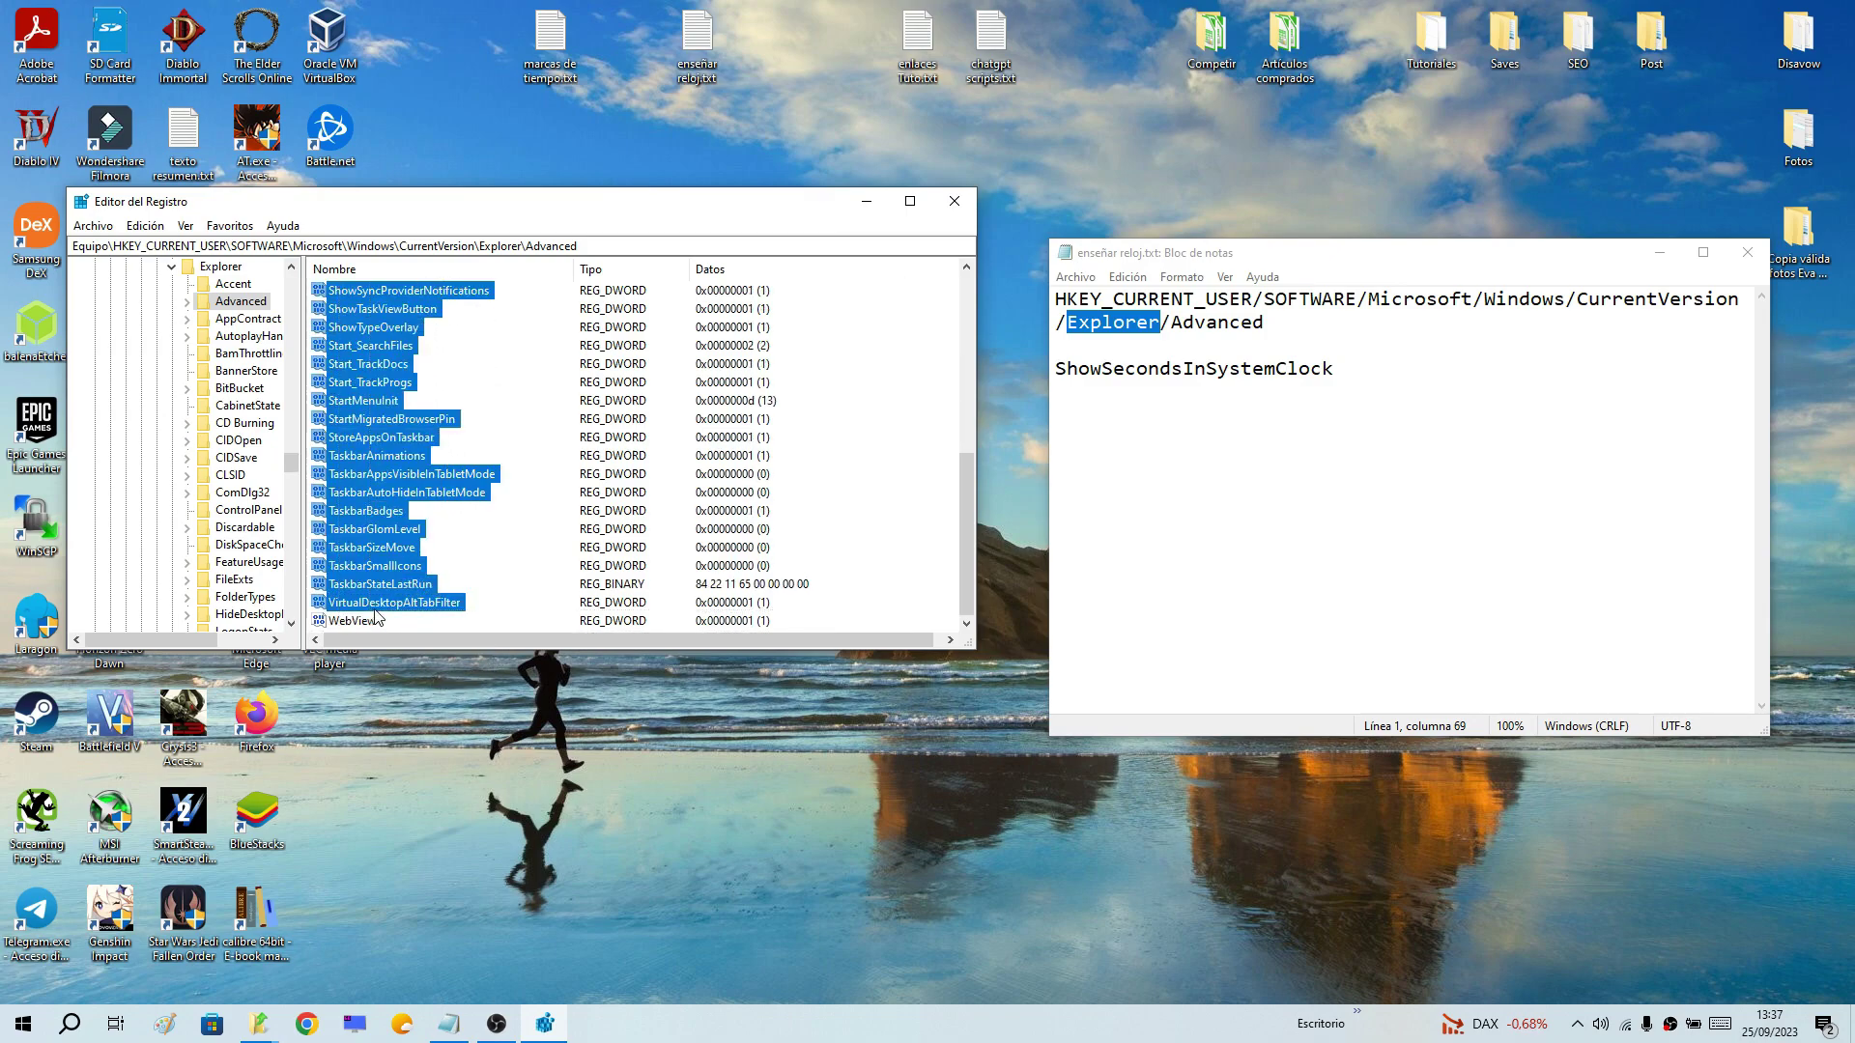
scroll(964, 512, "up", 7)
left_click(901, 361)
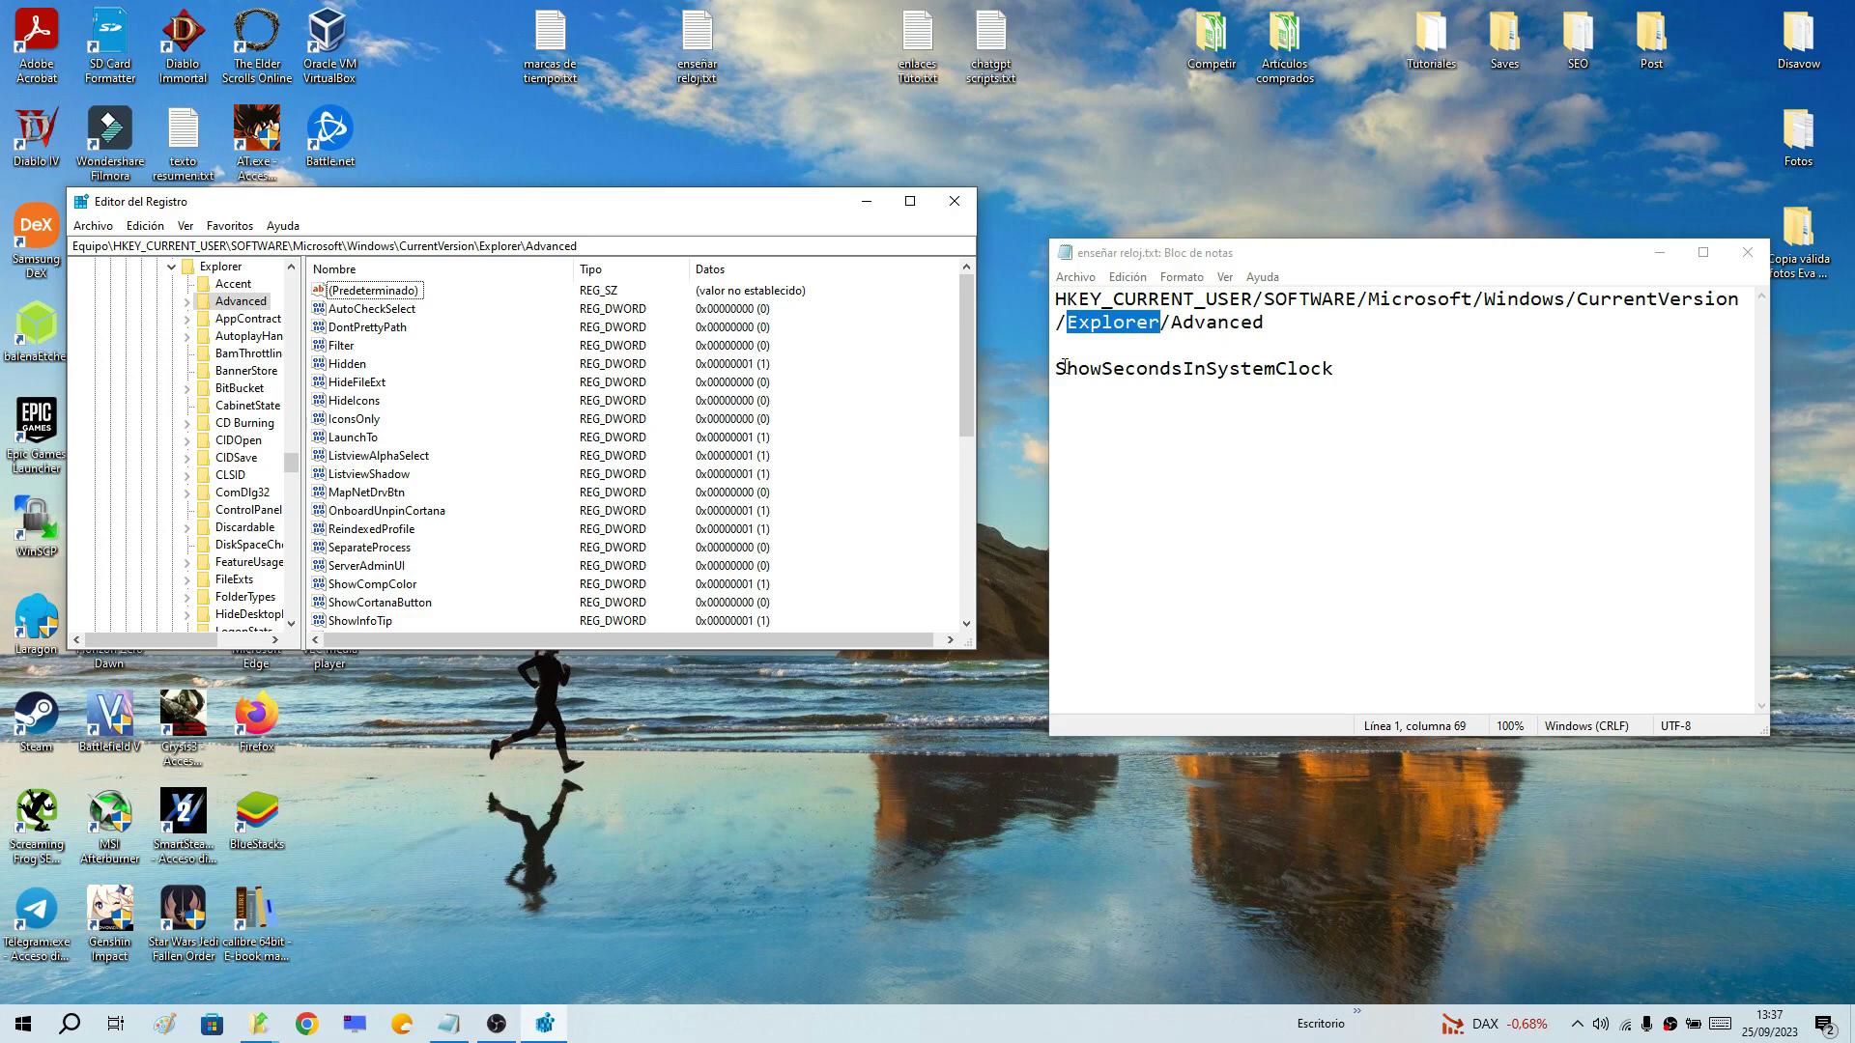
left_click_drag(1056, 368, 1350, 376)
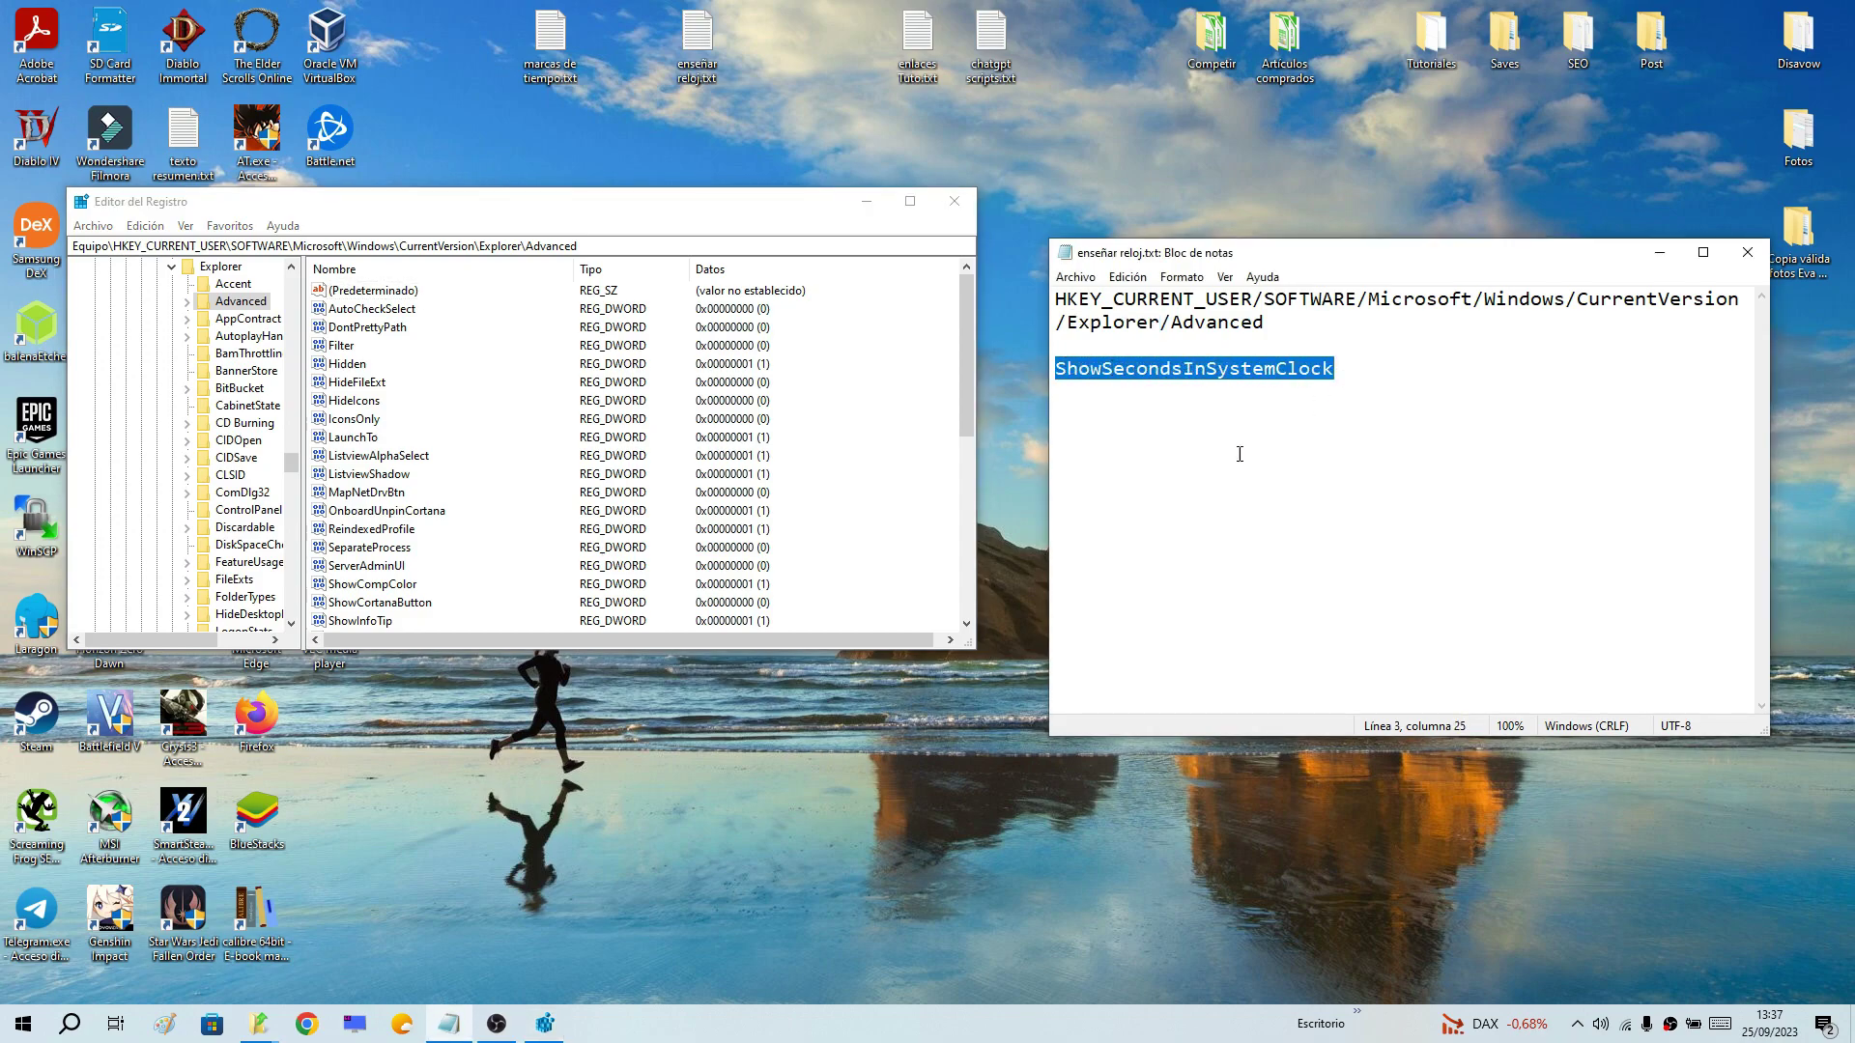
left_click_drag(1113, 369, 1353, 379)
left_click(1279, 368)
scroll(401, 493, "down", 3)
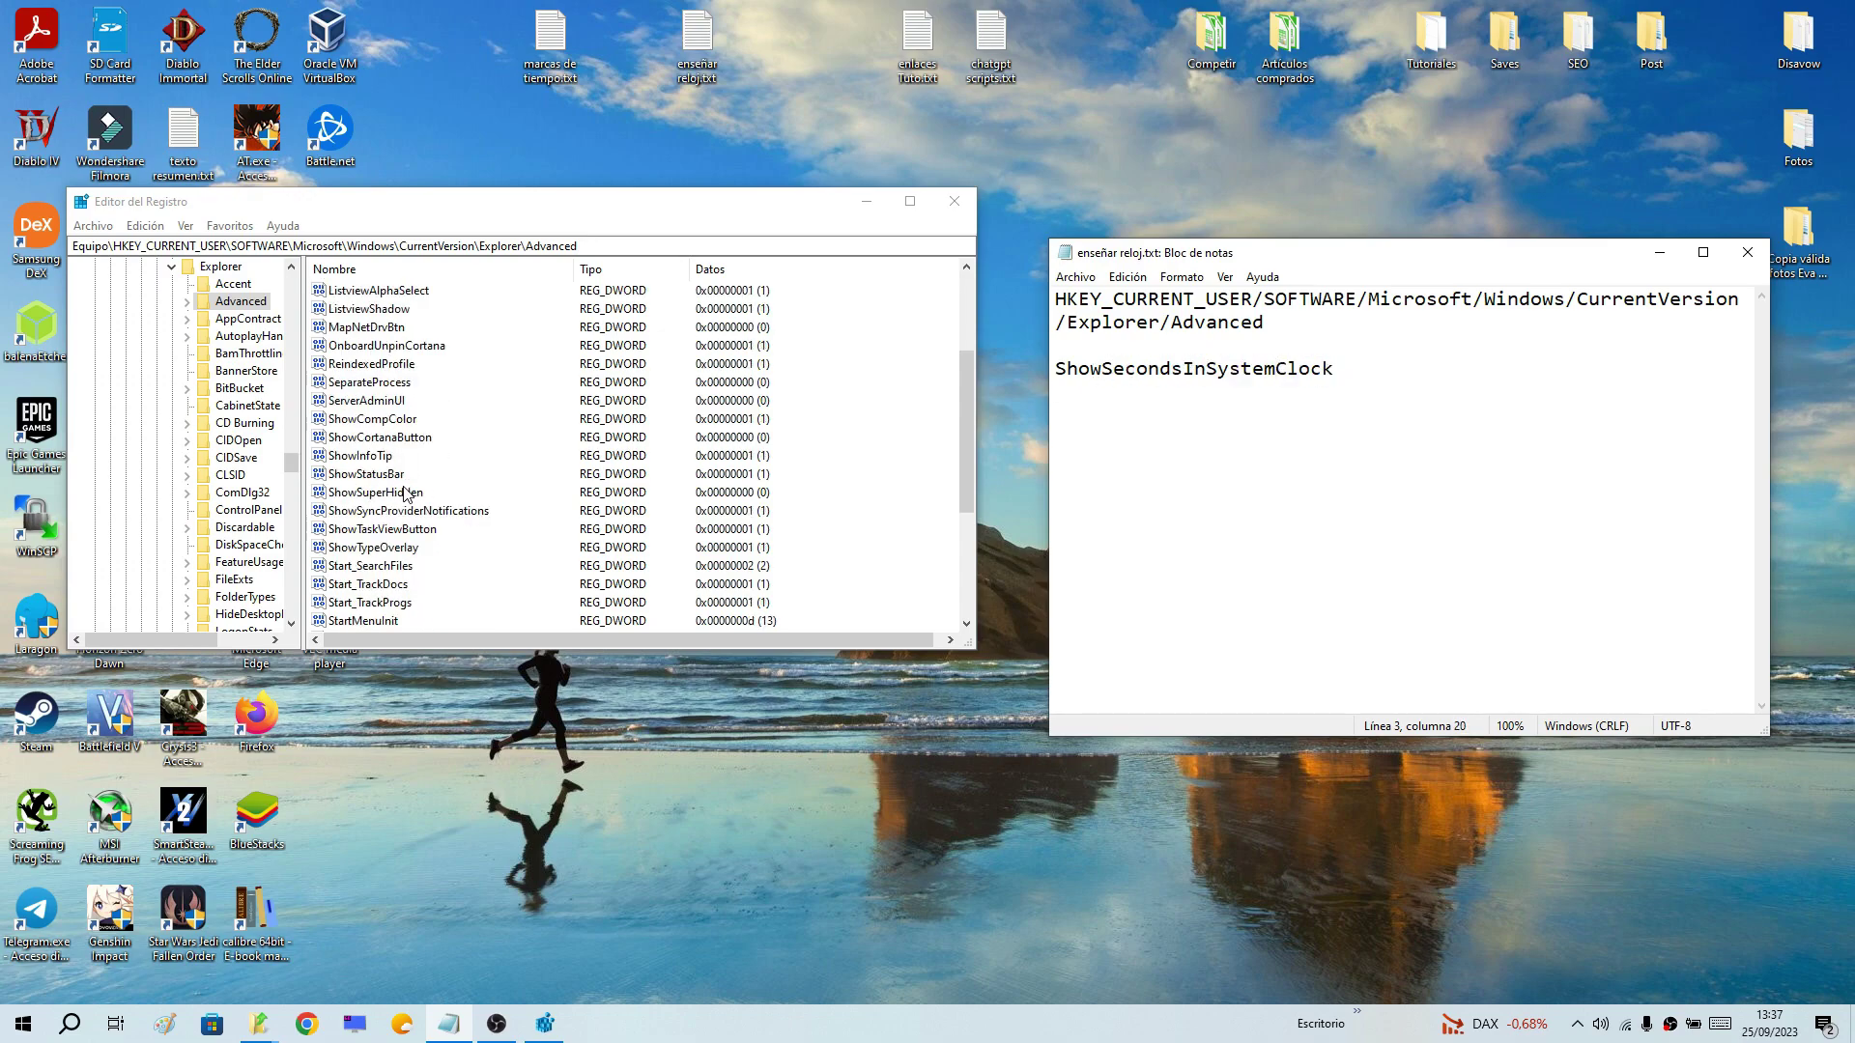
left_click(340, 458)
left_click(350, 441)
left_click(354, 478)
left_click(353, 514)
left_click(354, 492)
left_click(354, 474)
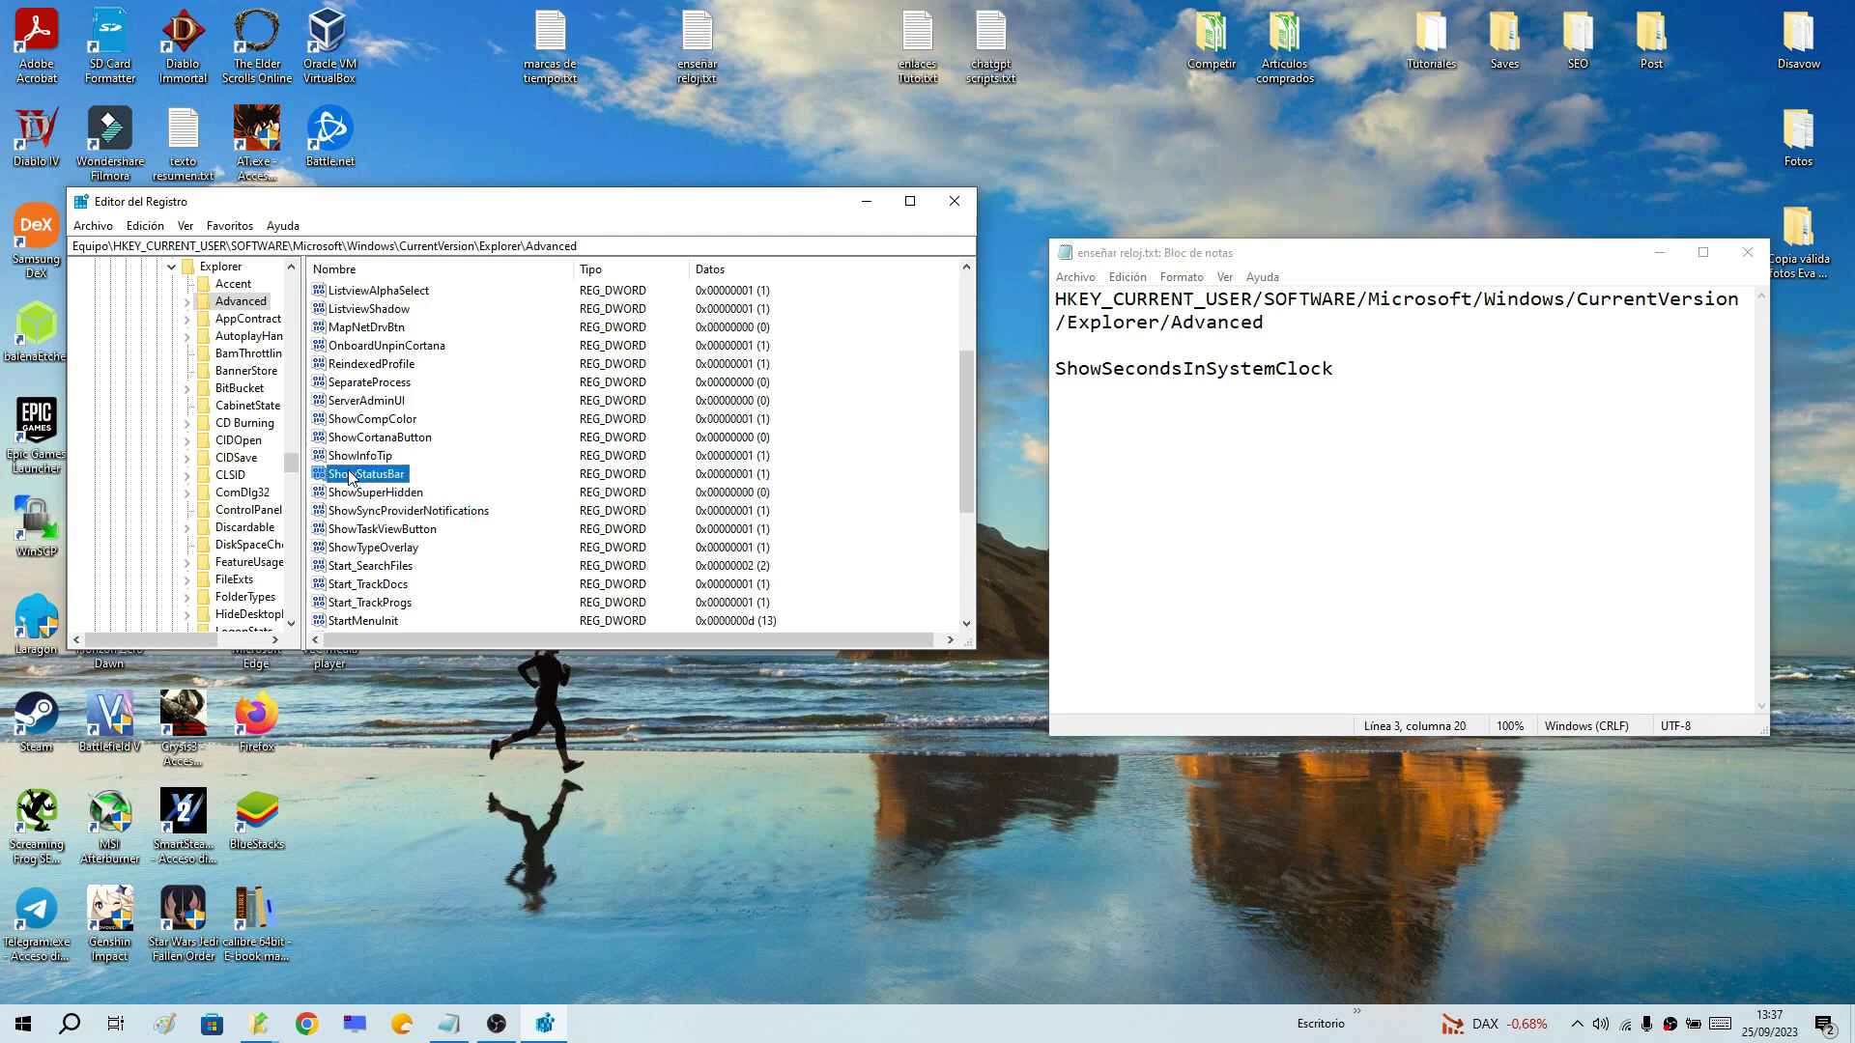
Check the entries beginning with Show in the Advanced key and highlight ShowSecondsInSystemClock in the note
left_click(353, 456)
left_click(349, 438)
left_click(352, 421)
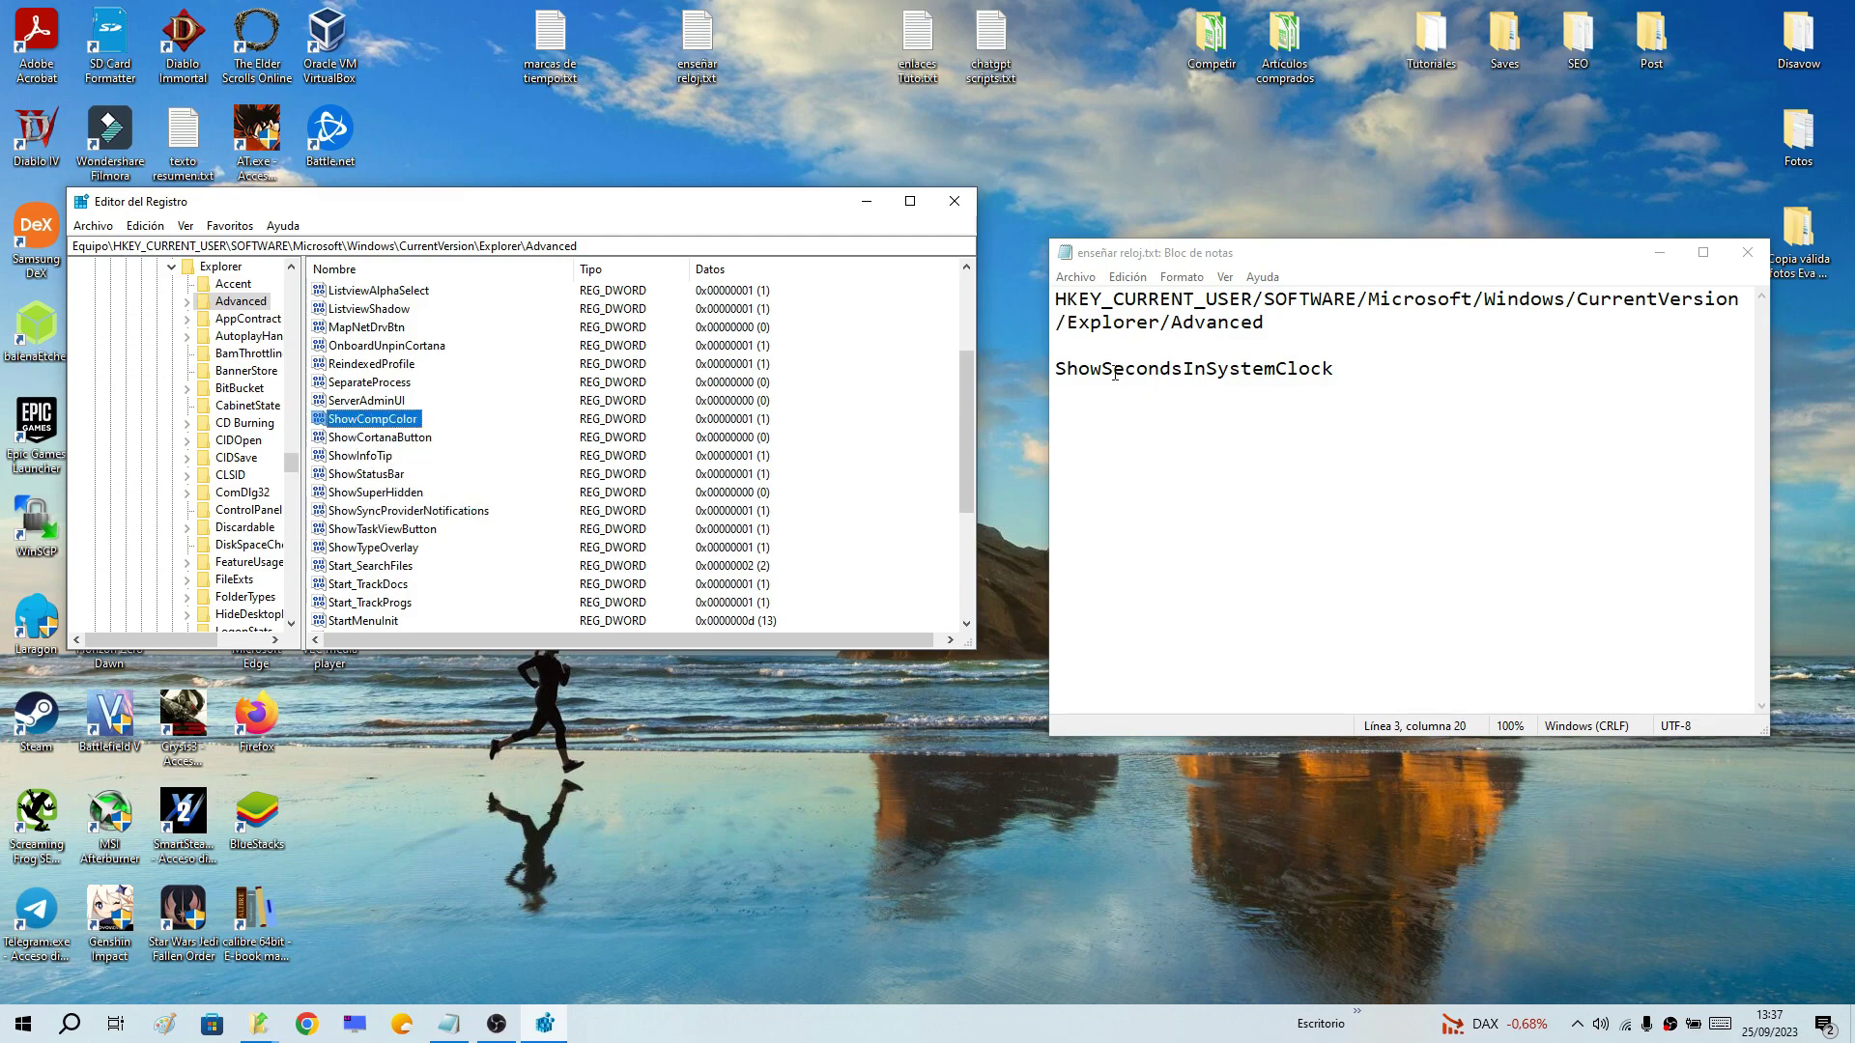
left_click_drag(1059, 367, 1436, 383)
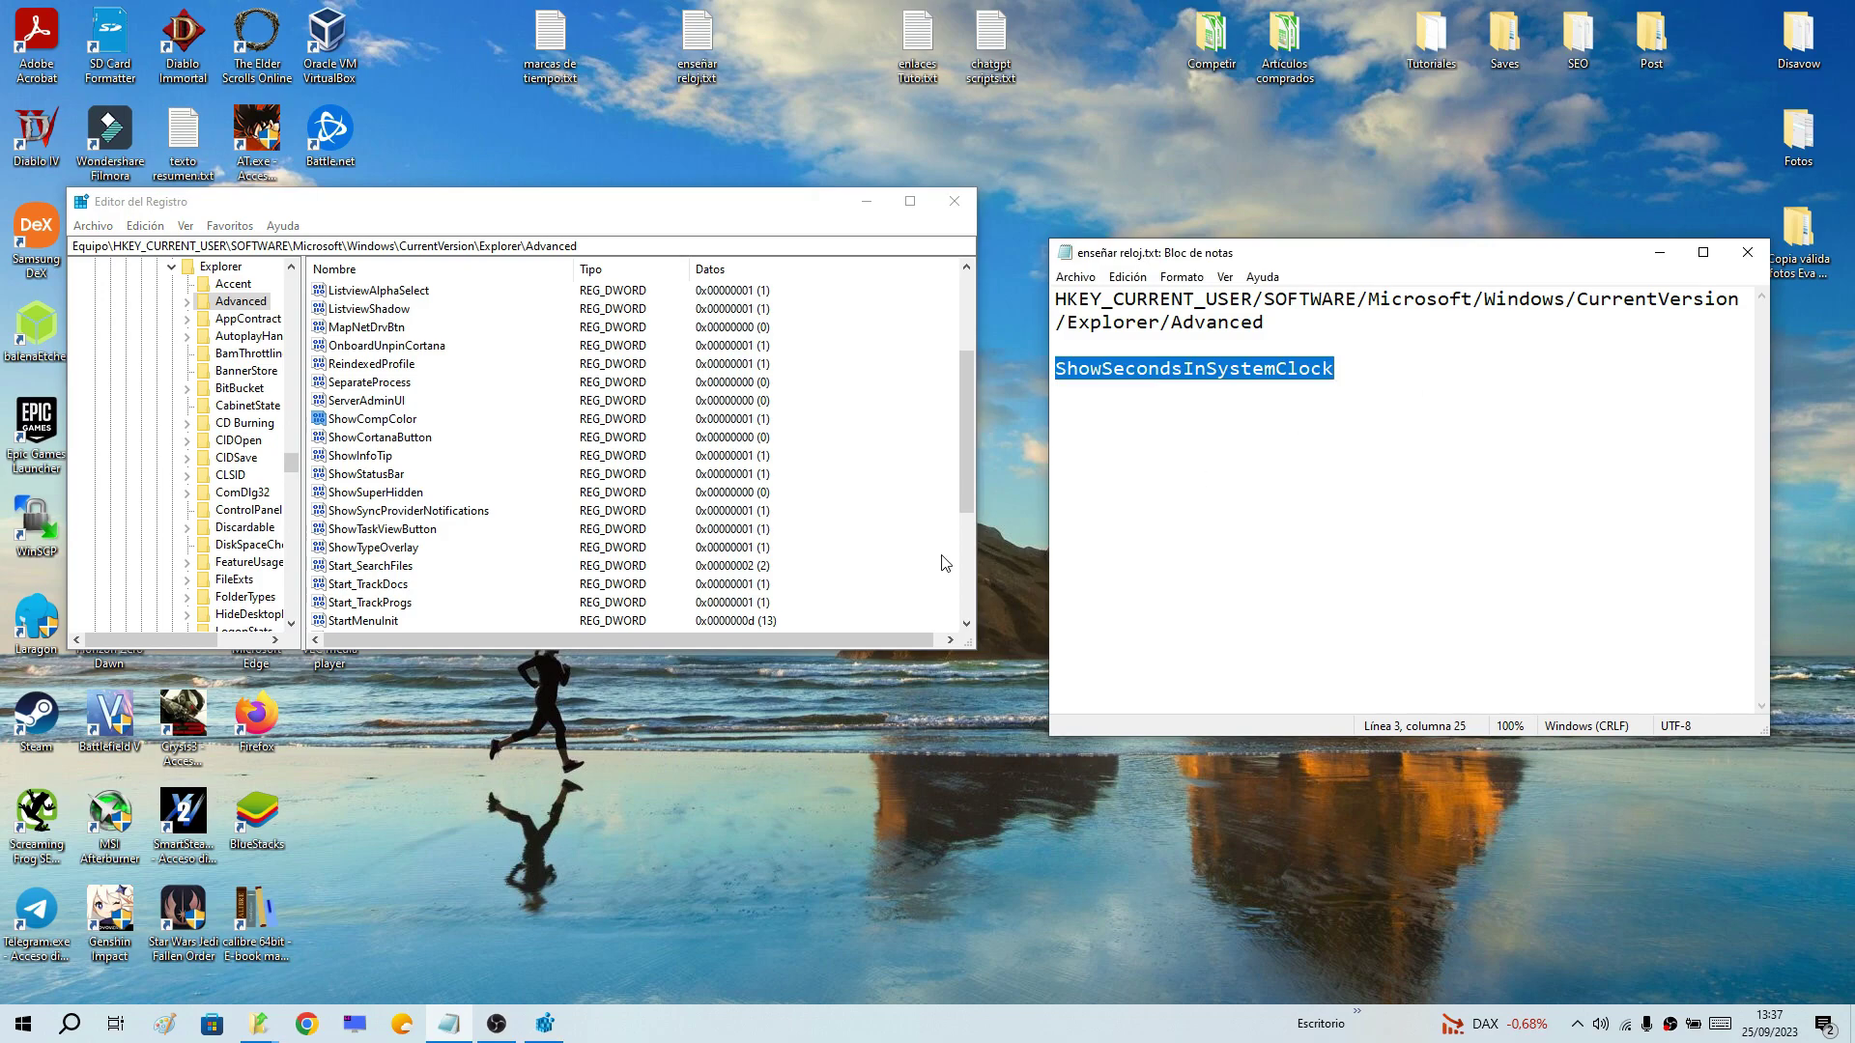
Create a new 32-bit DWORD value in the Advanced key
left_click(898, 510)
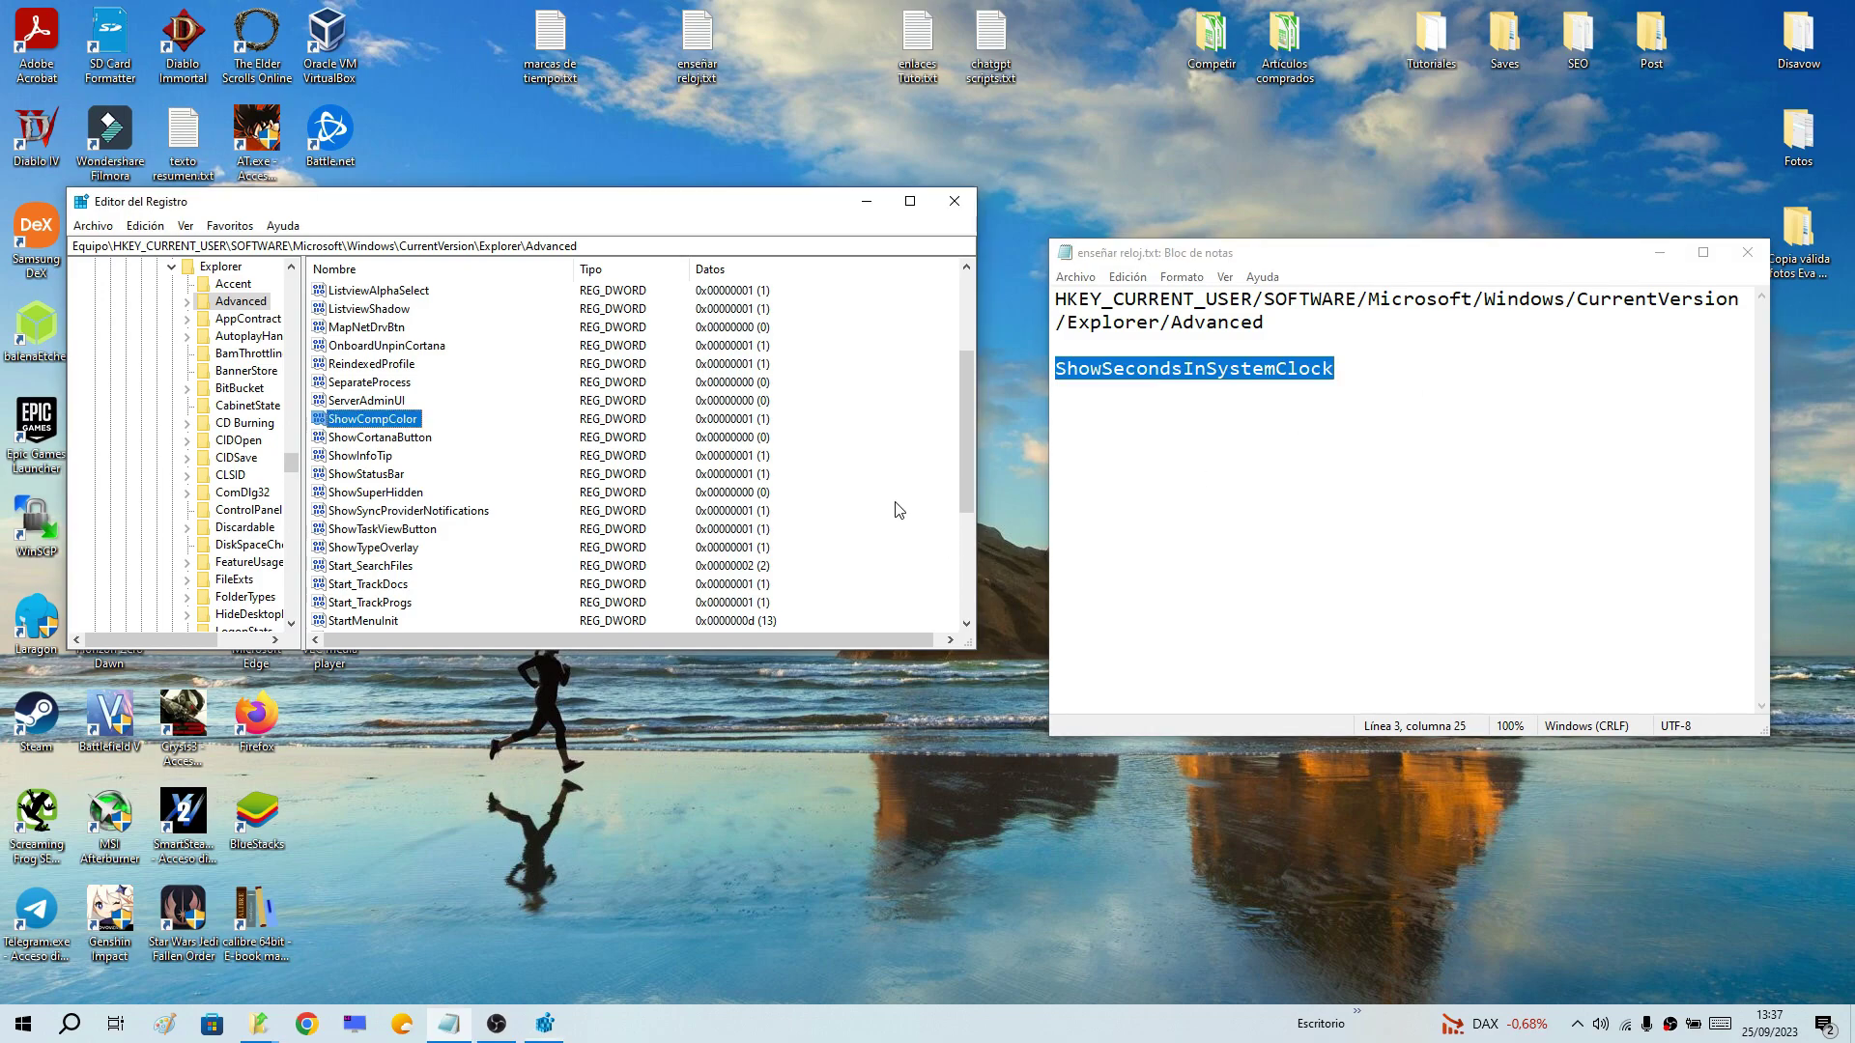
right_click(830, 486)
mouse_move(873, 513)
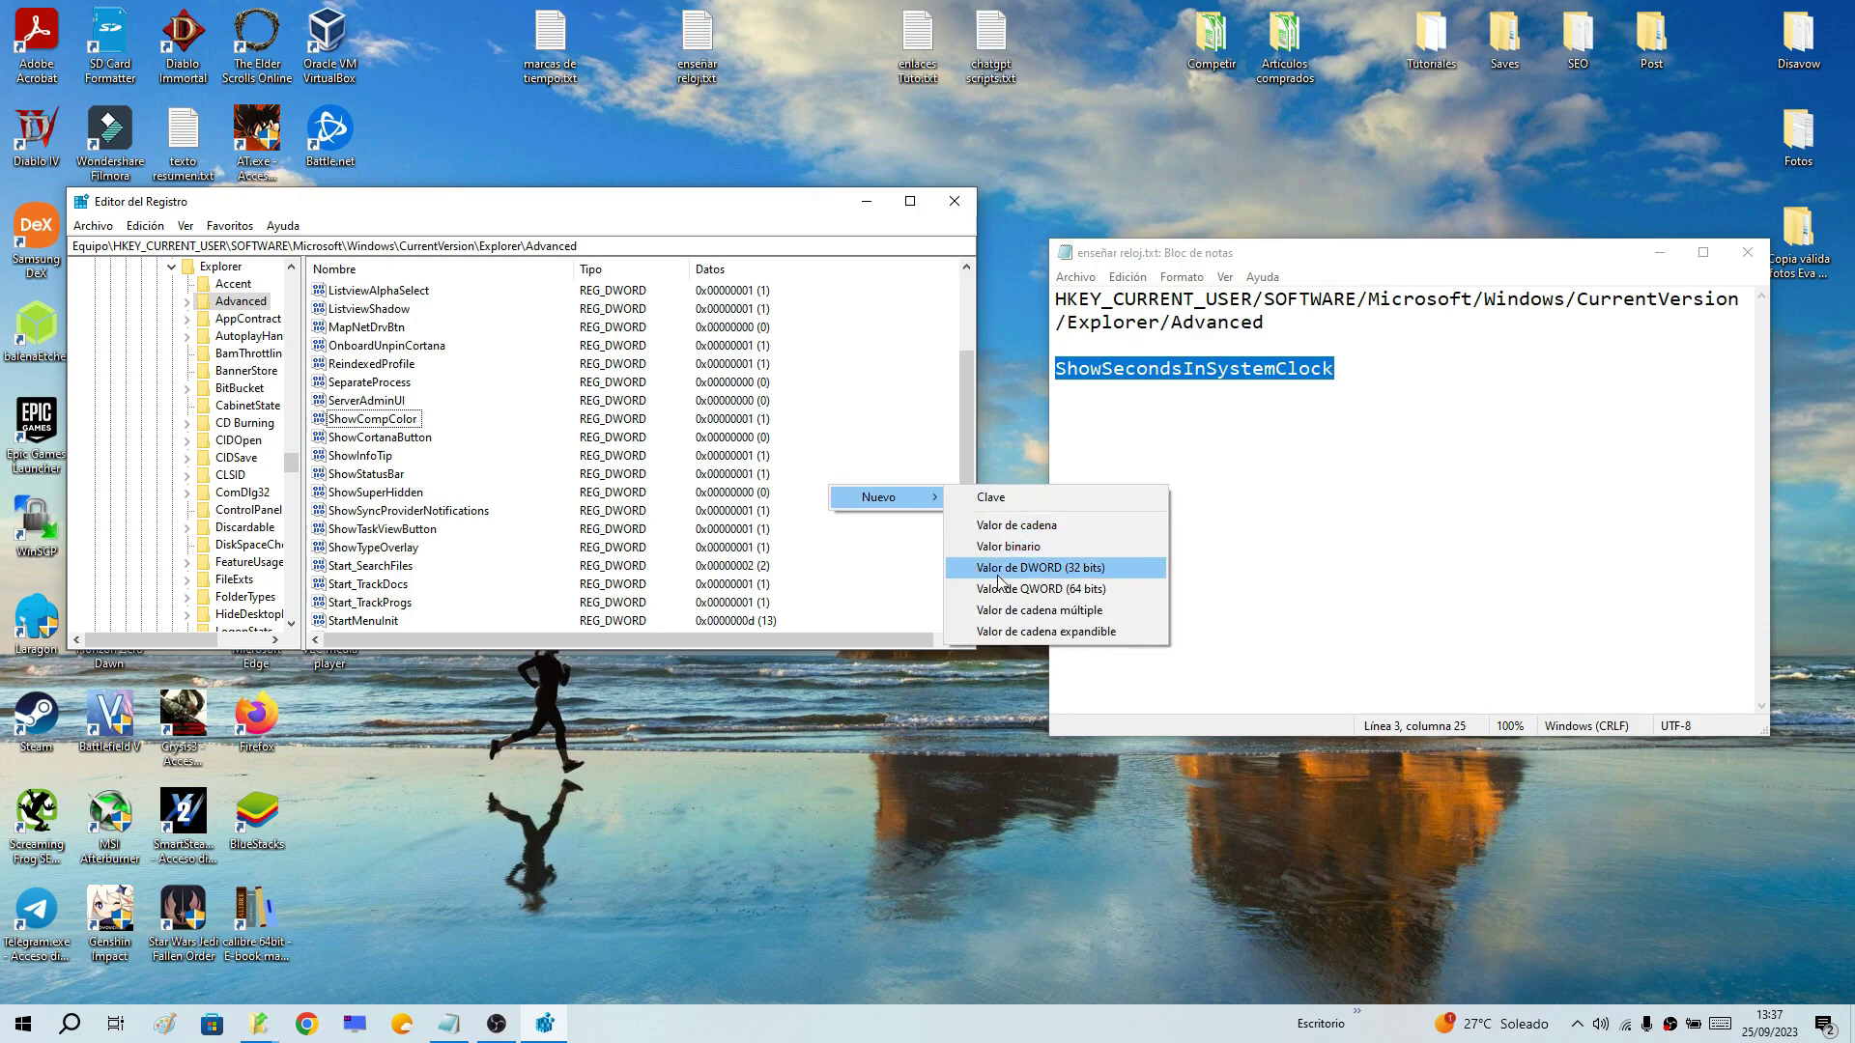
left_click(1084, 576)
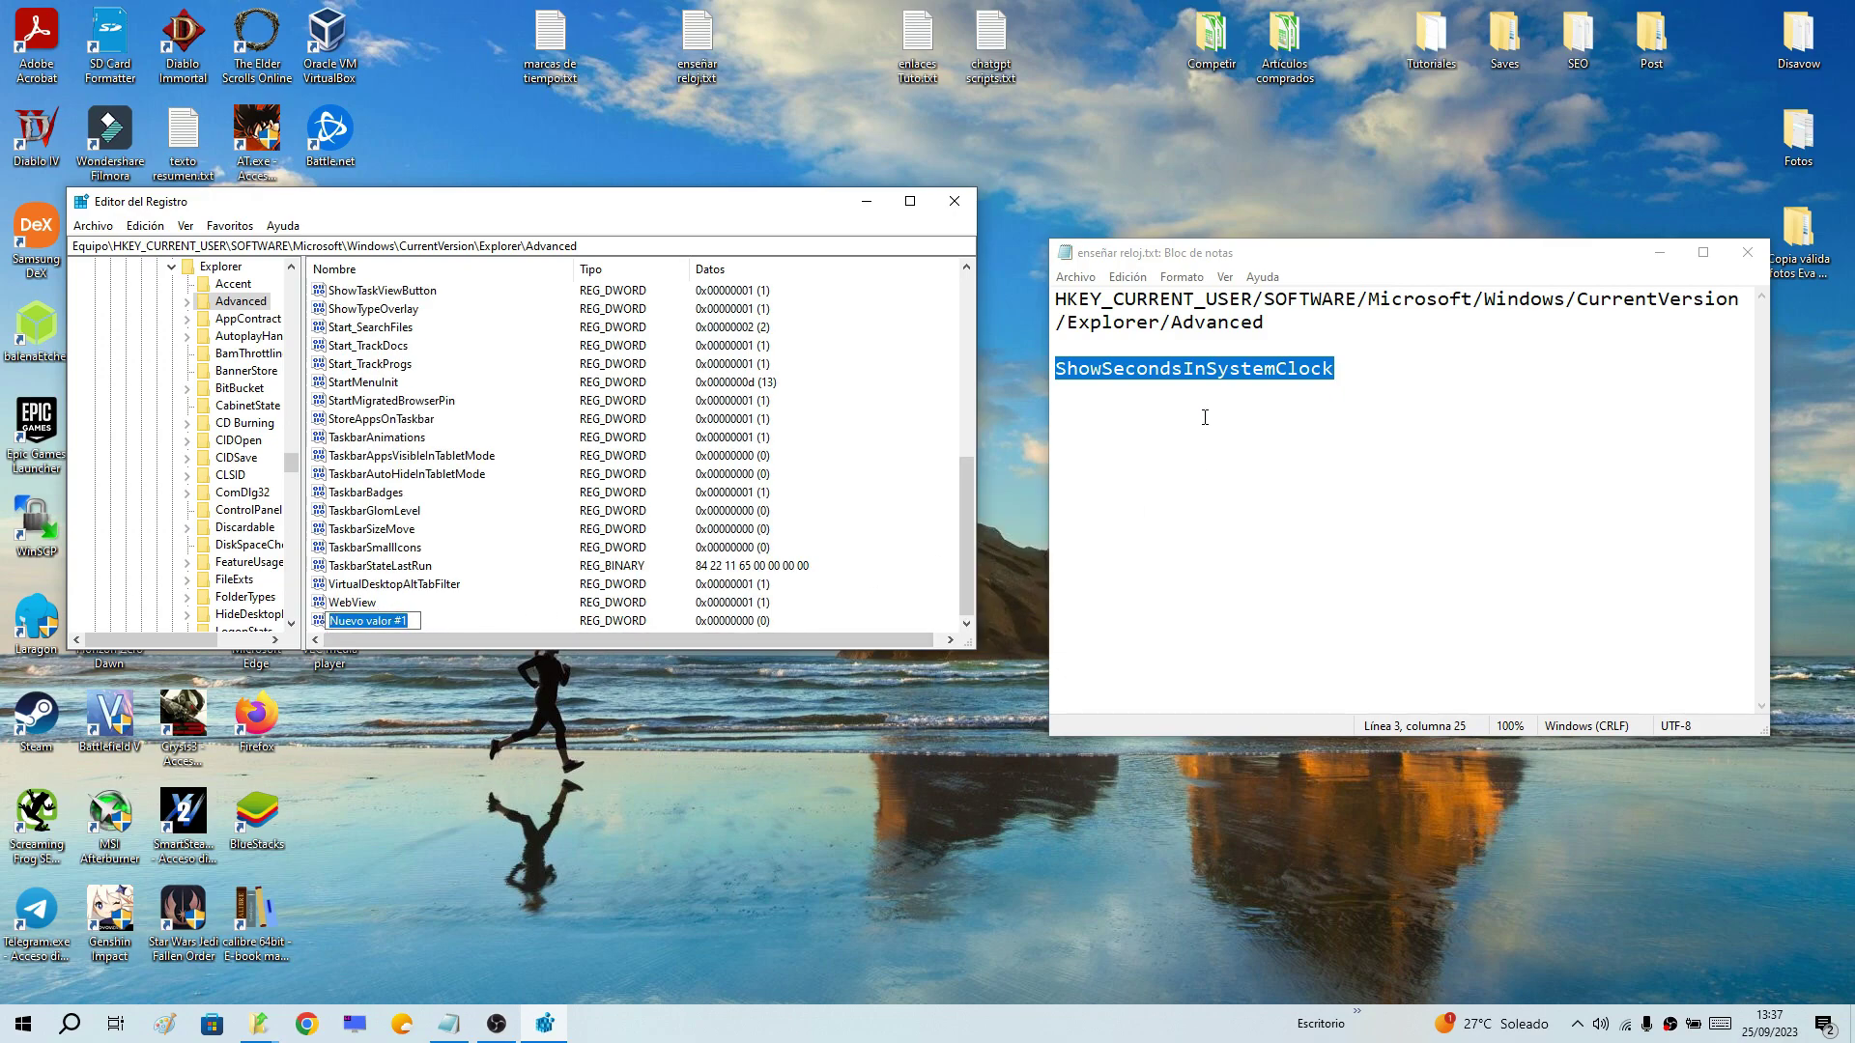
Copy the name ShowSecondsInSystemClock from the note
right_click(1210, 370)
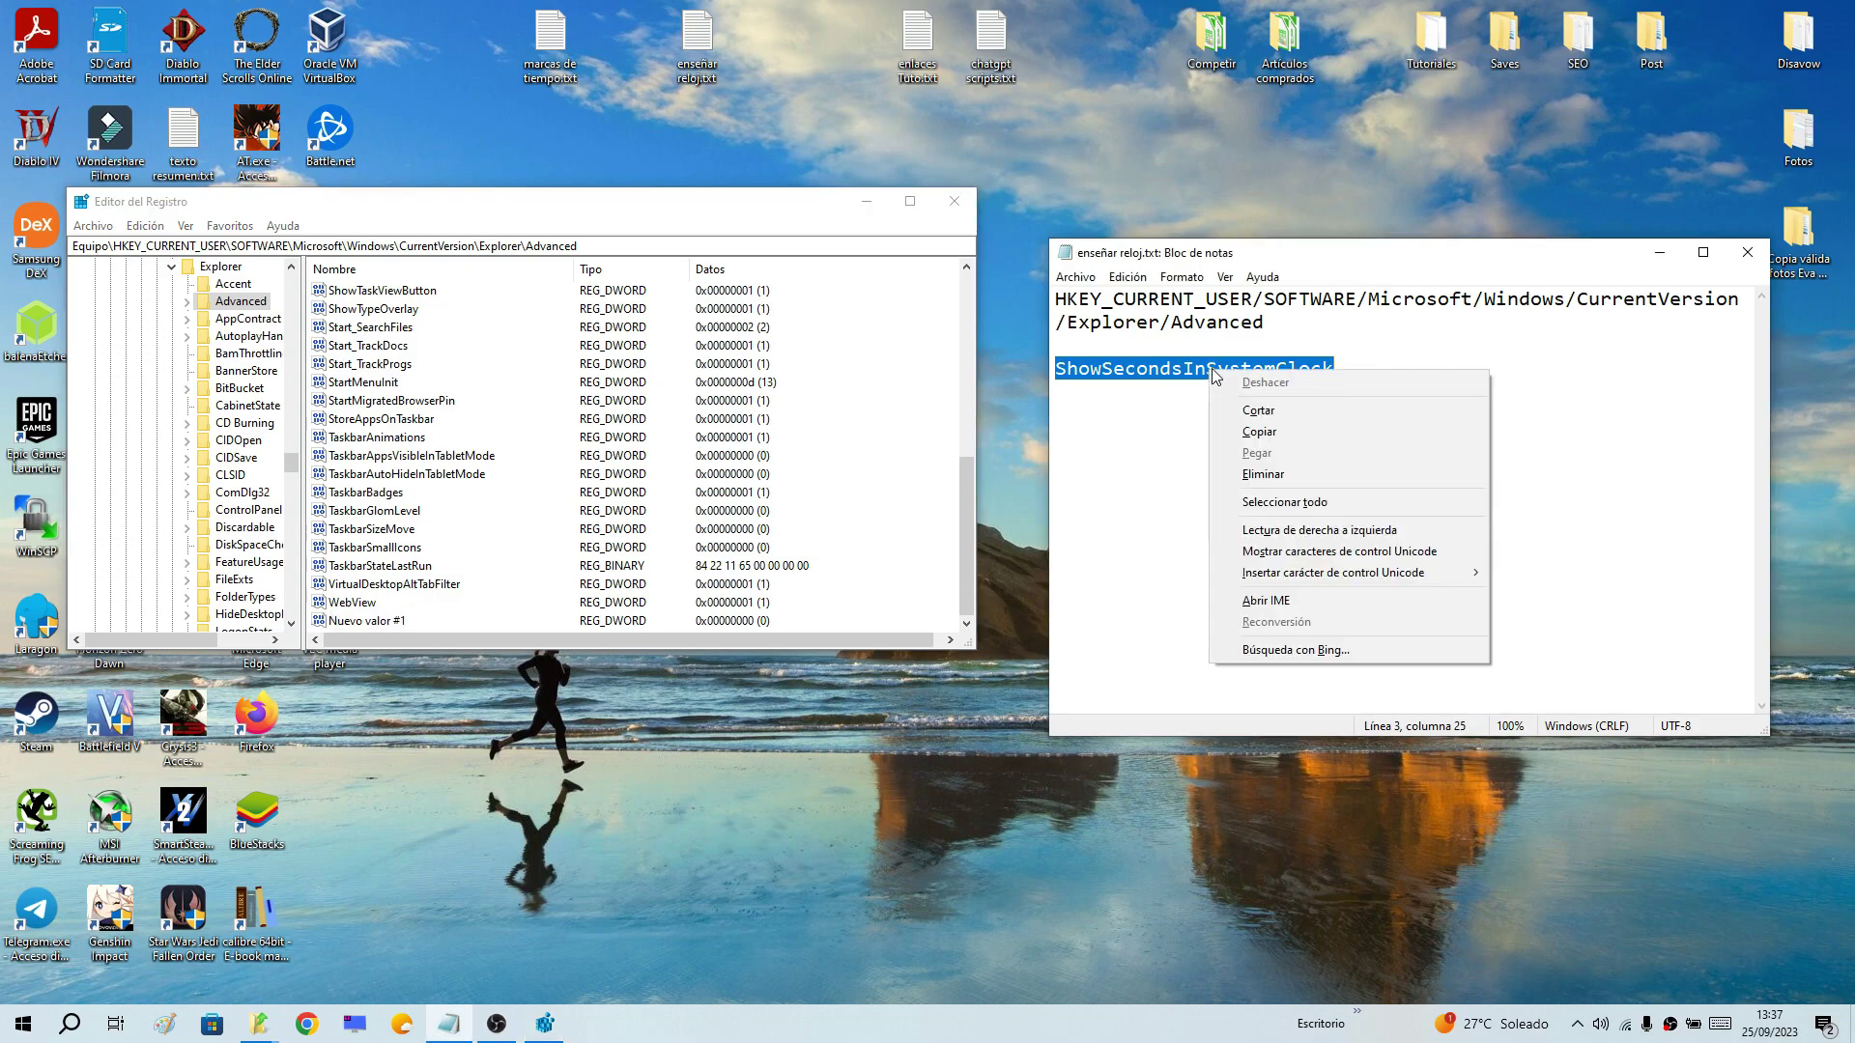
left_click(1288, 432)
left_click(1104, 370)
left_click_drag(1055, 367, 1339, 361)
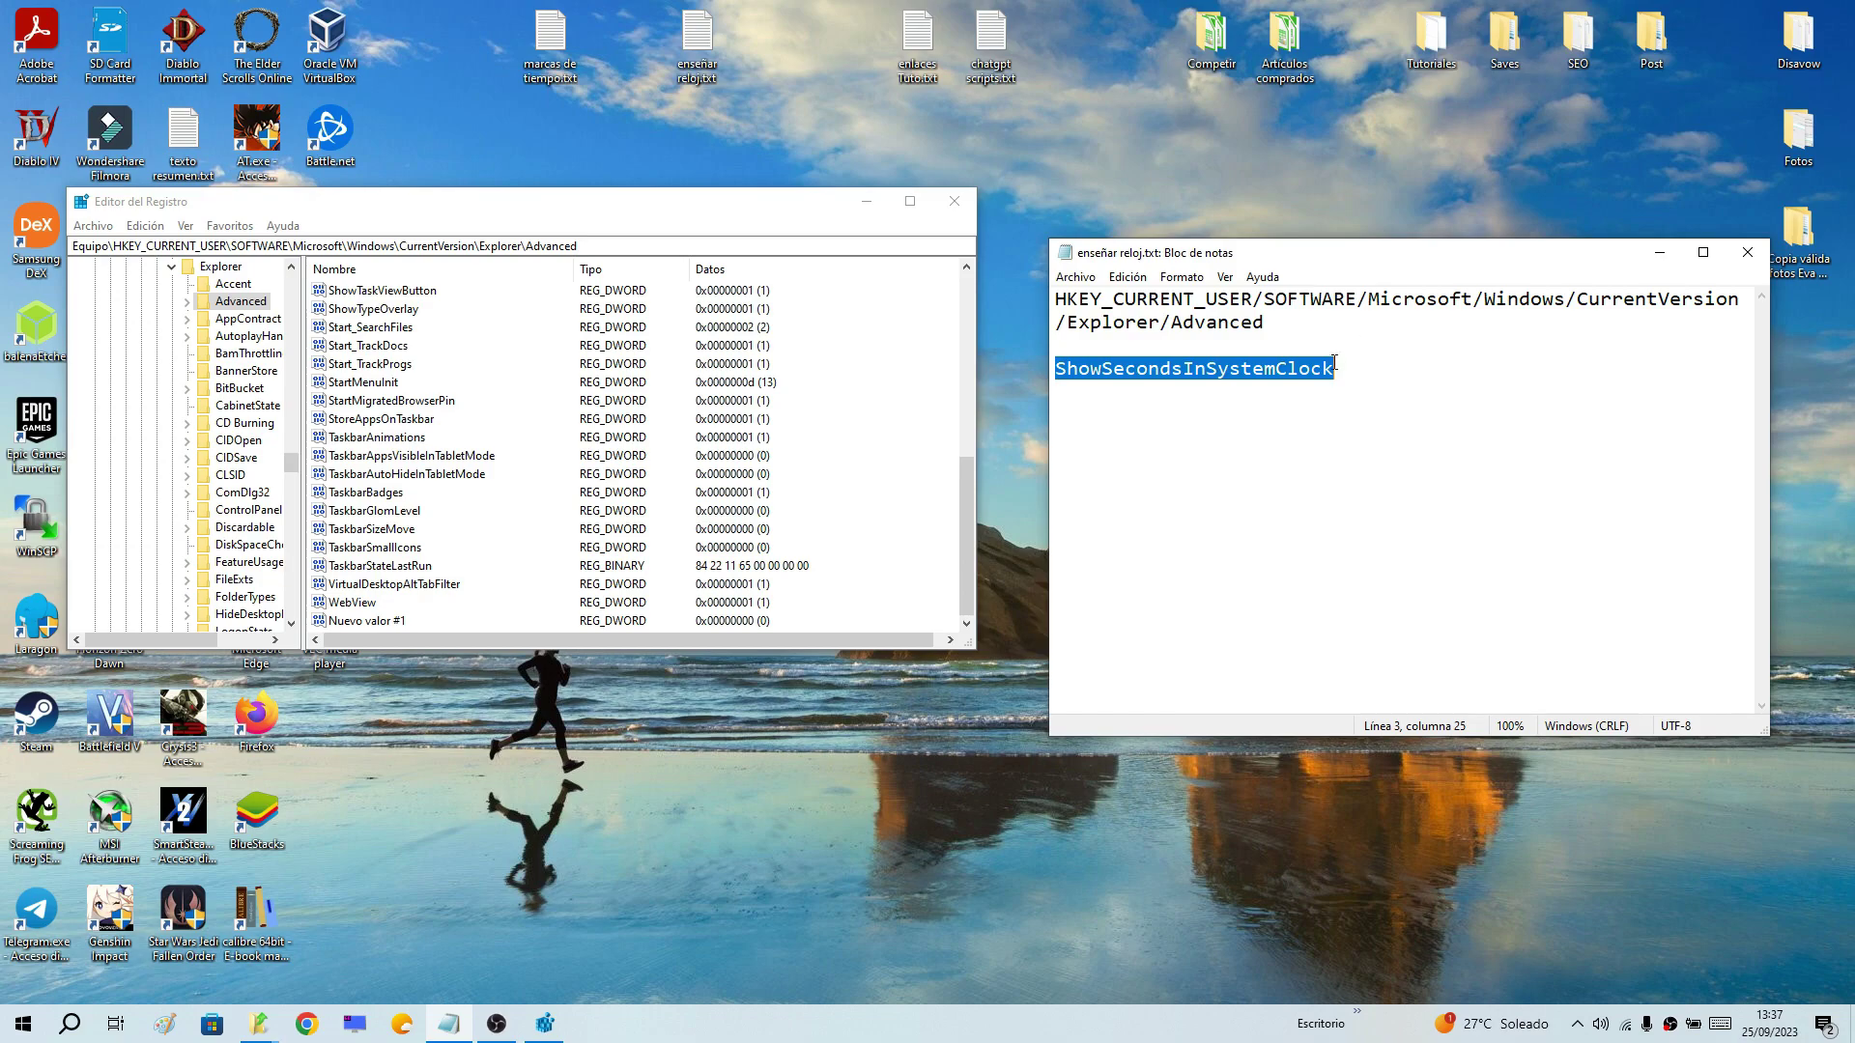
right_click(1298, 379)
left_click(1323, 431)
Rename the new DWORD value at the end of the Advanced key's list as ShowSecondsInSystemClock
left_click(376, 624)
right_click(376, 626)
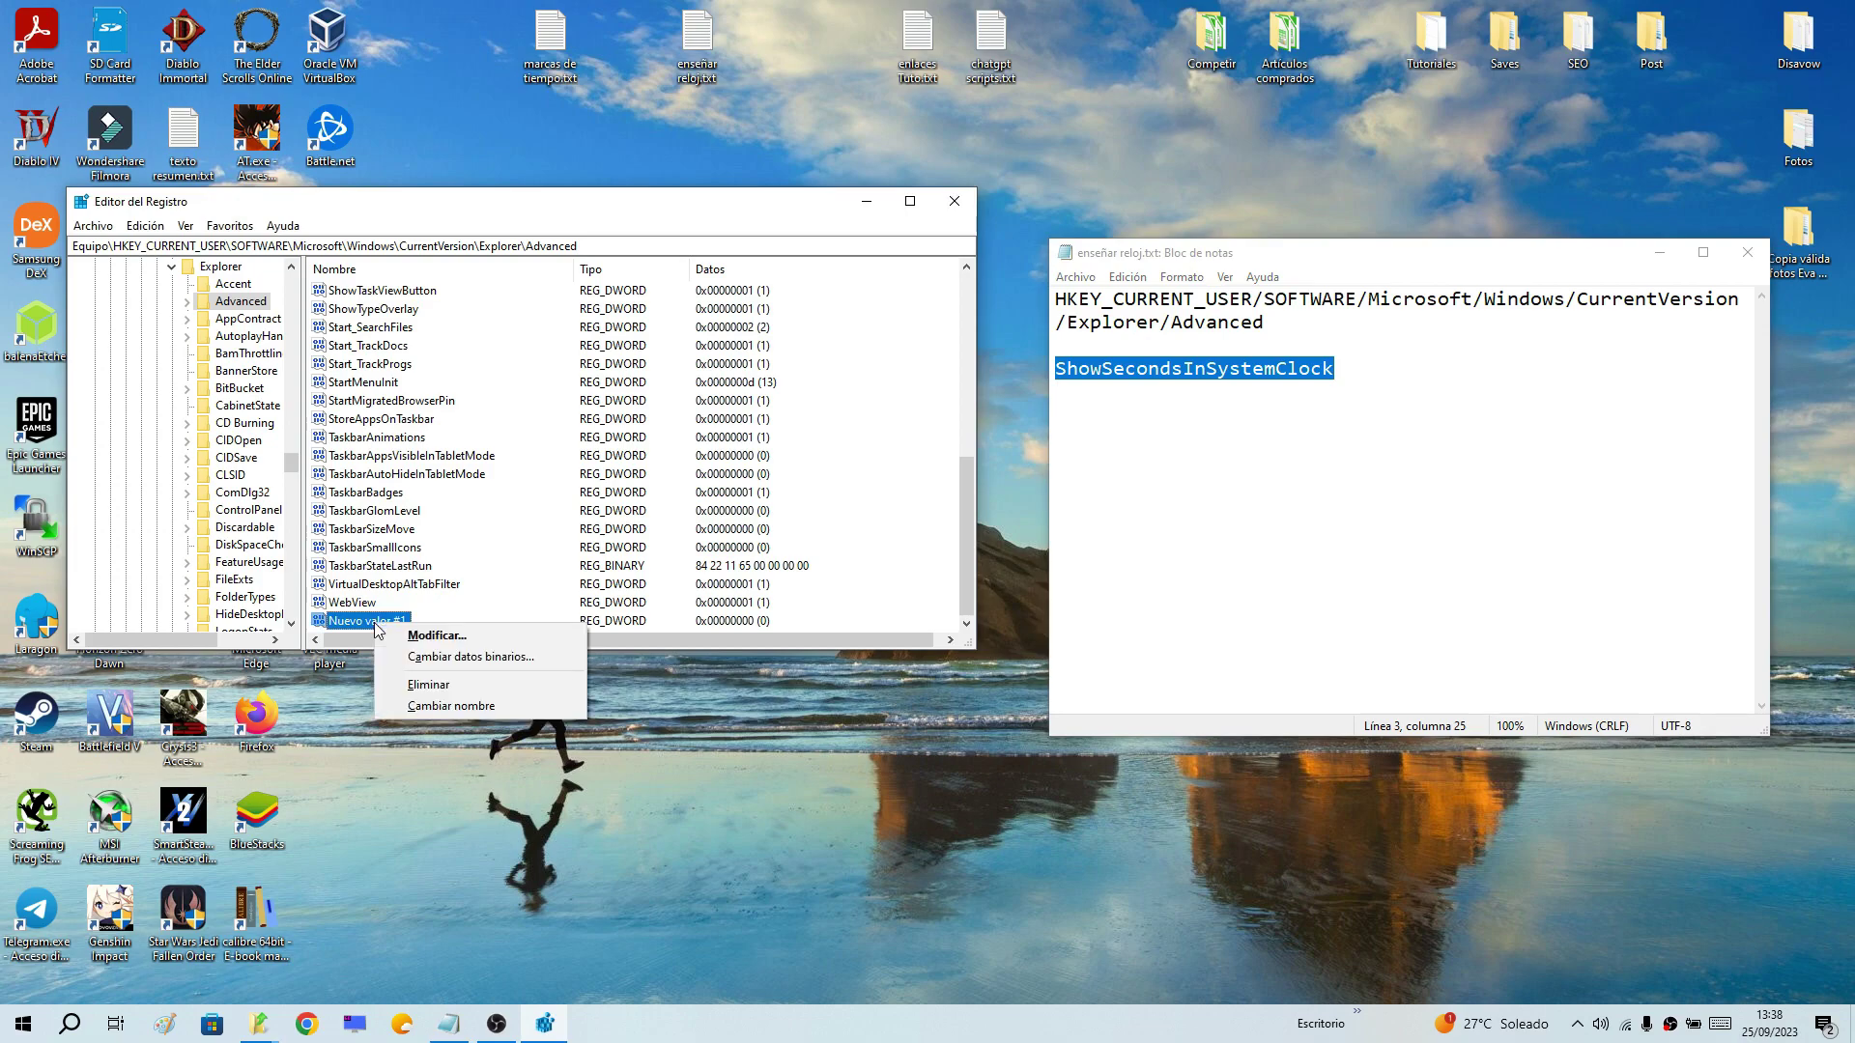
left_click(421, 707)
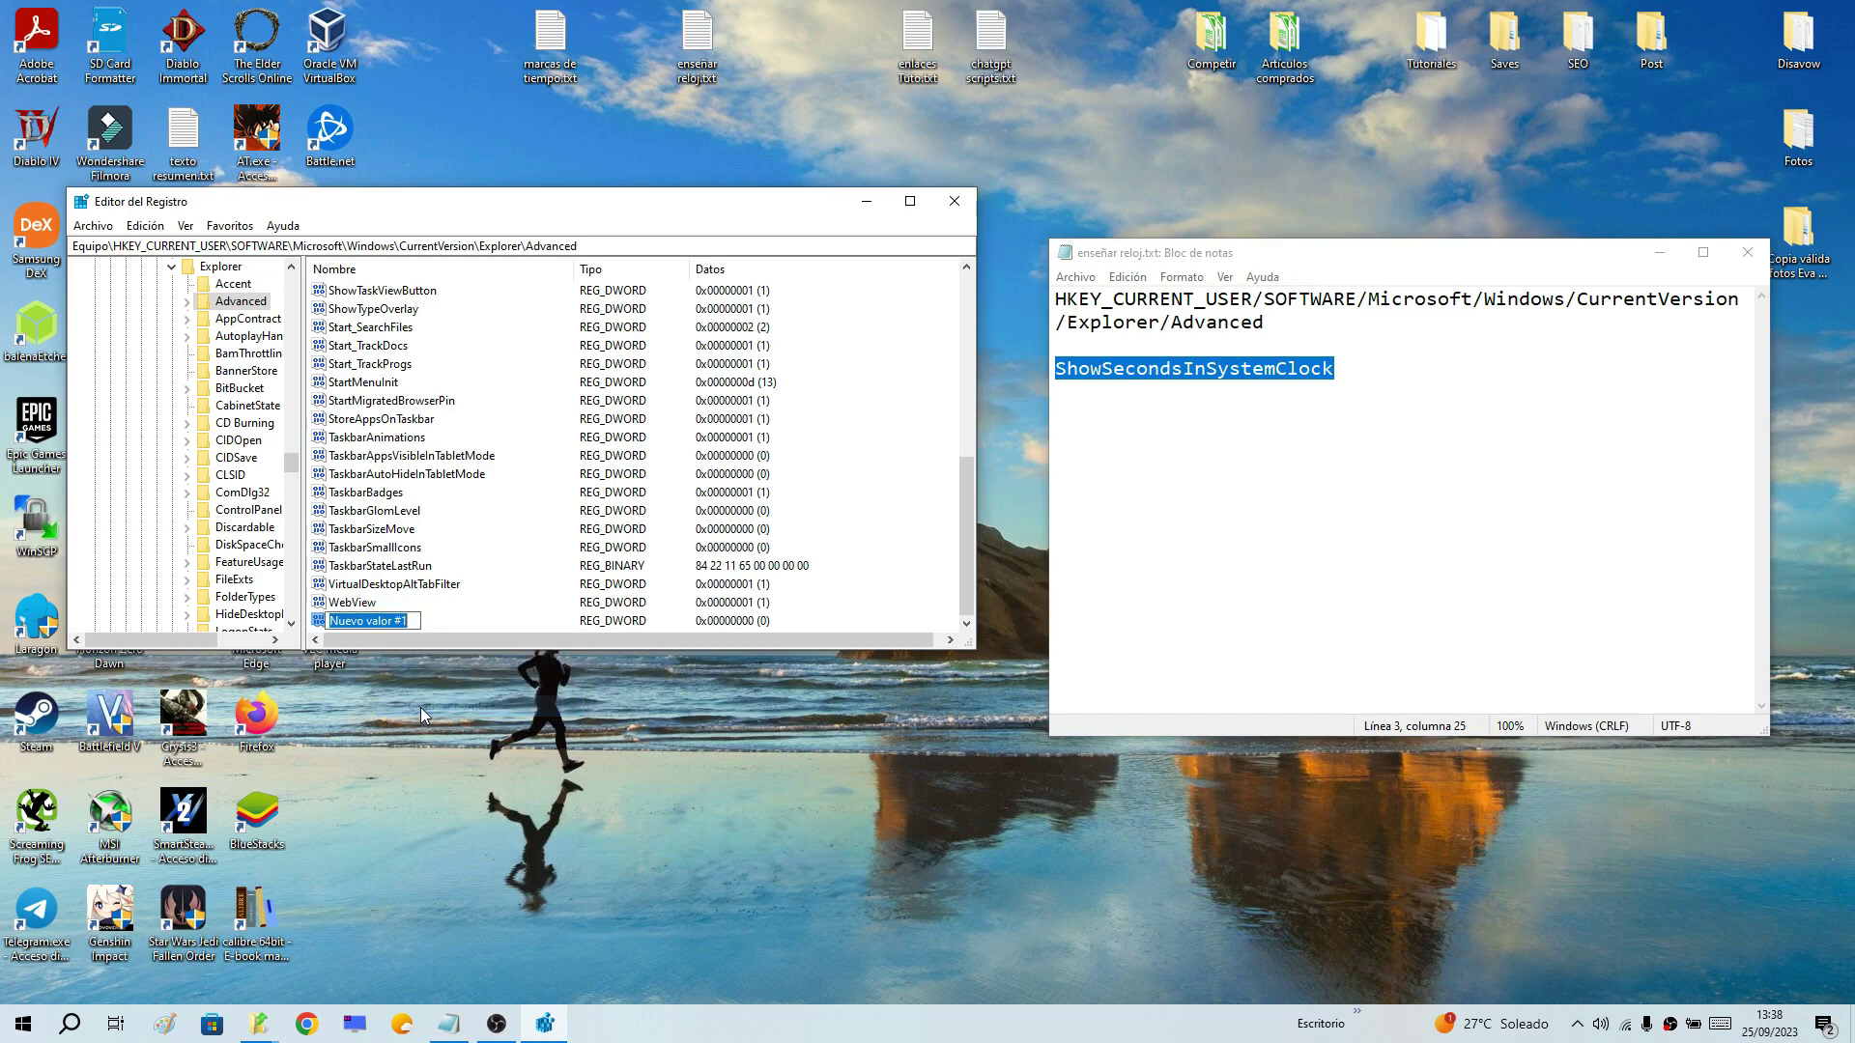
key("ctrl+v")
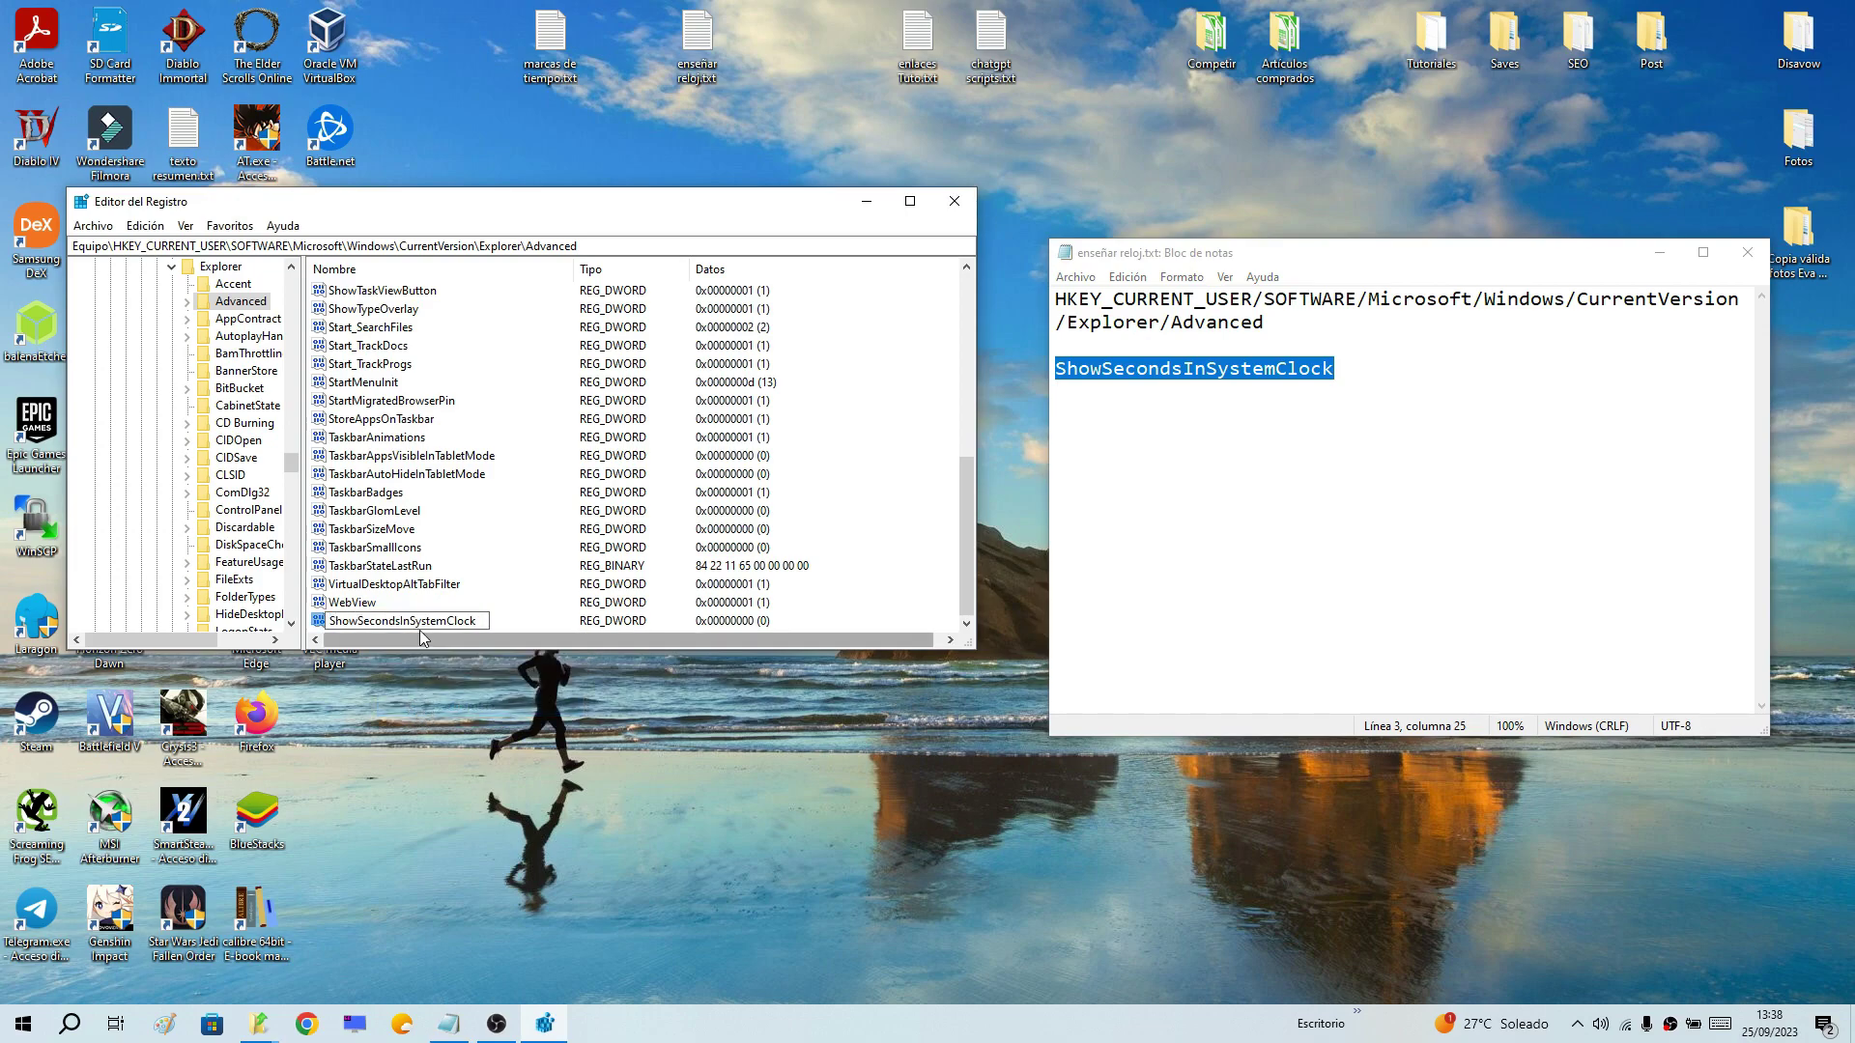
key("Return")
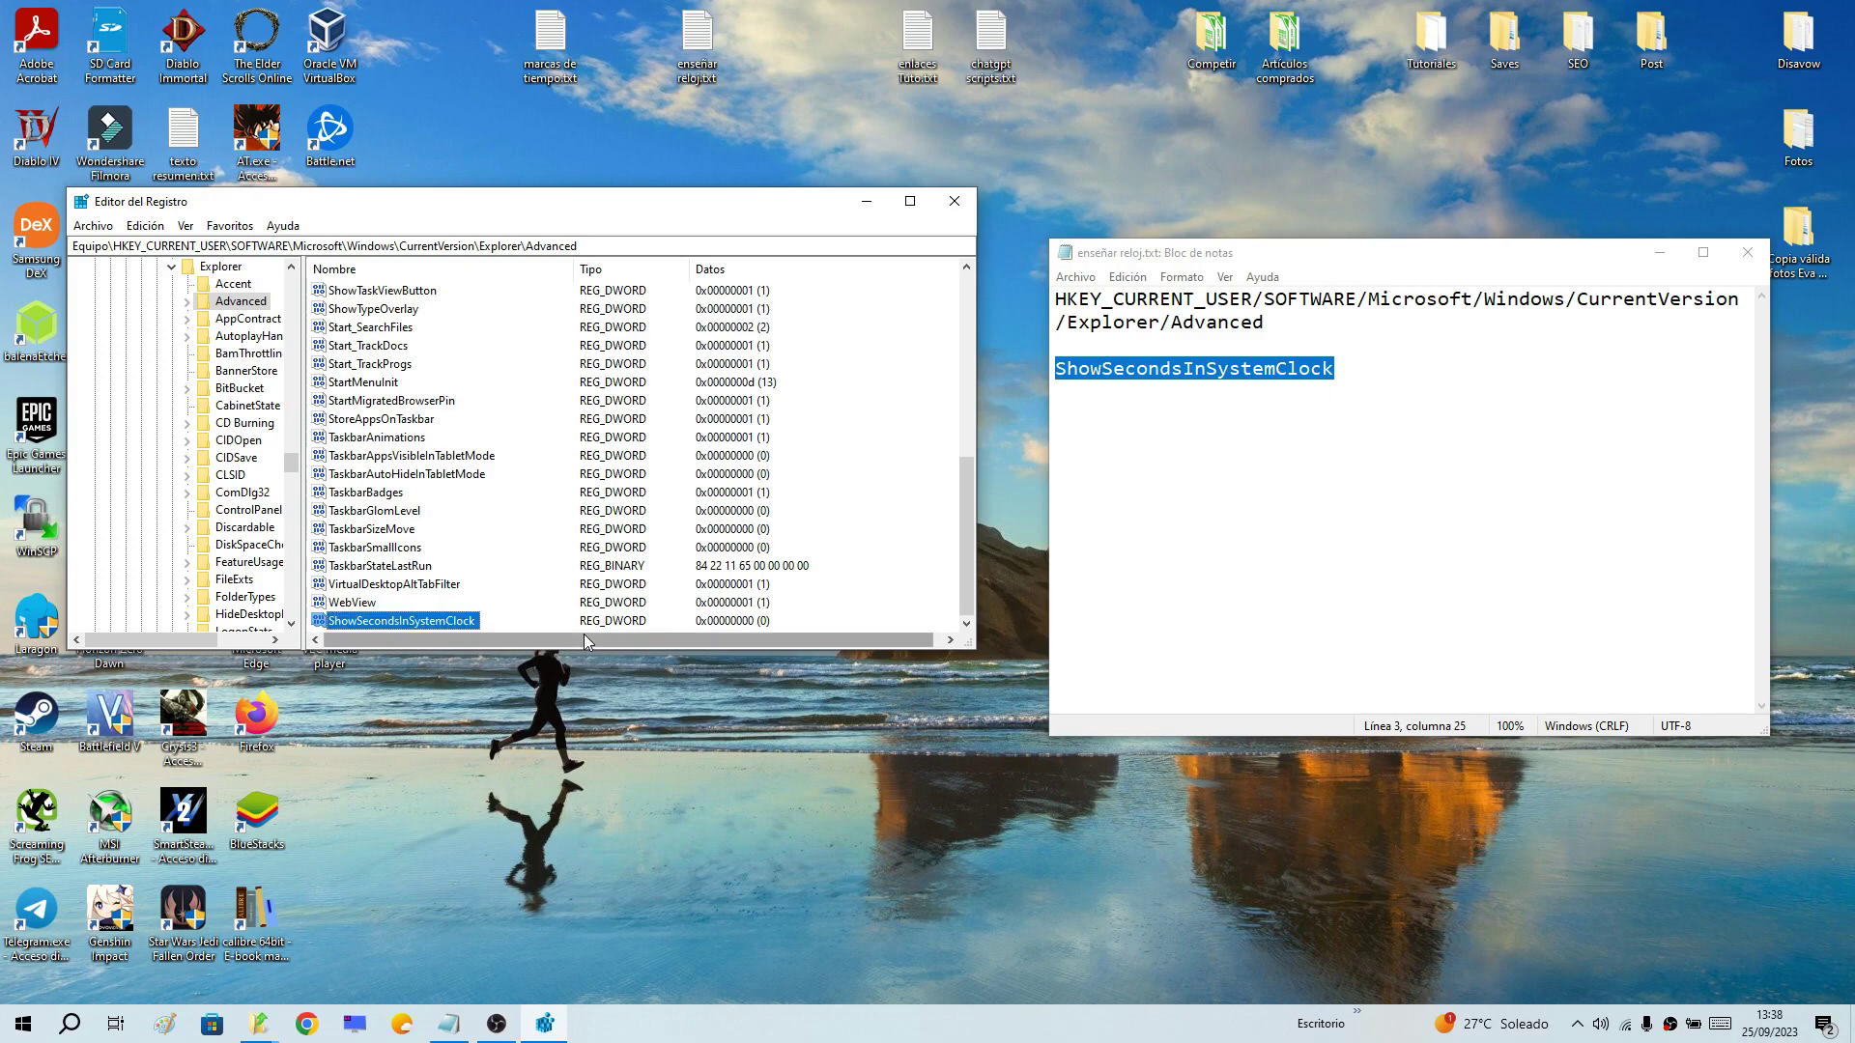
Set the value data of ShowSecondsInSystemClock to 1 in hexadecimal base
double_click(402, 622)
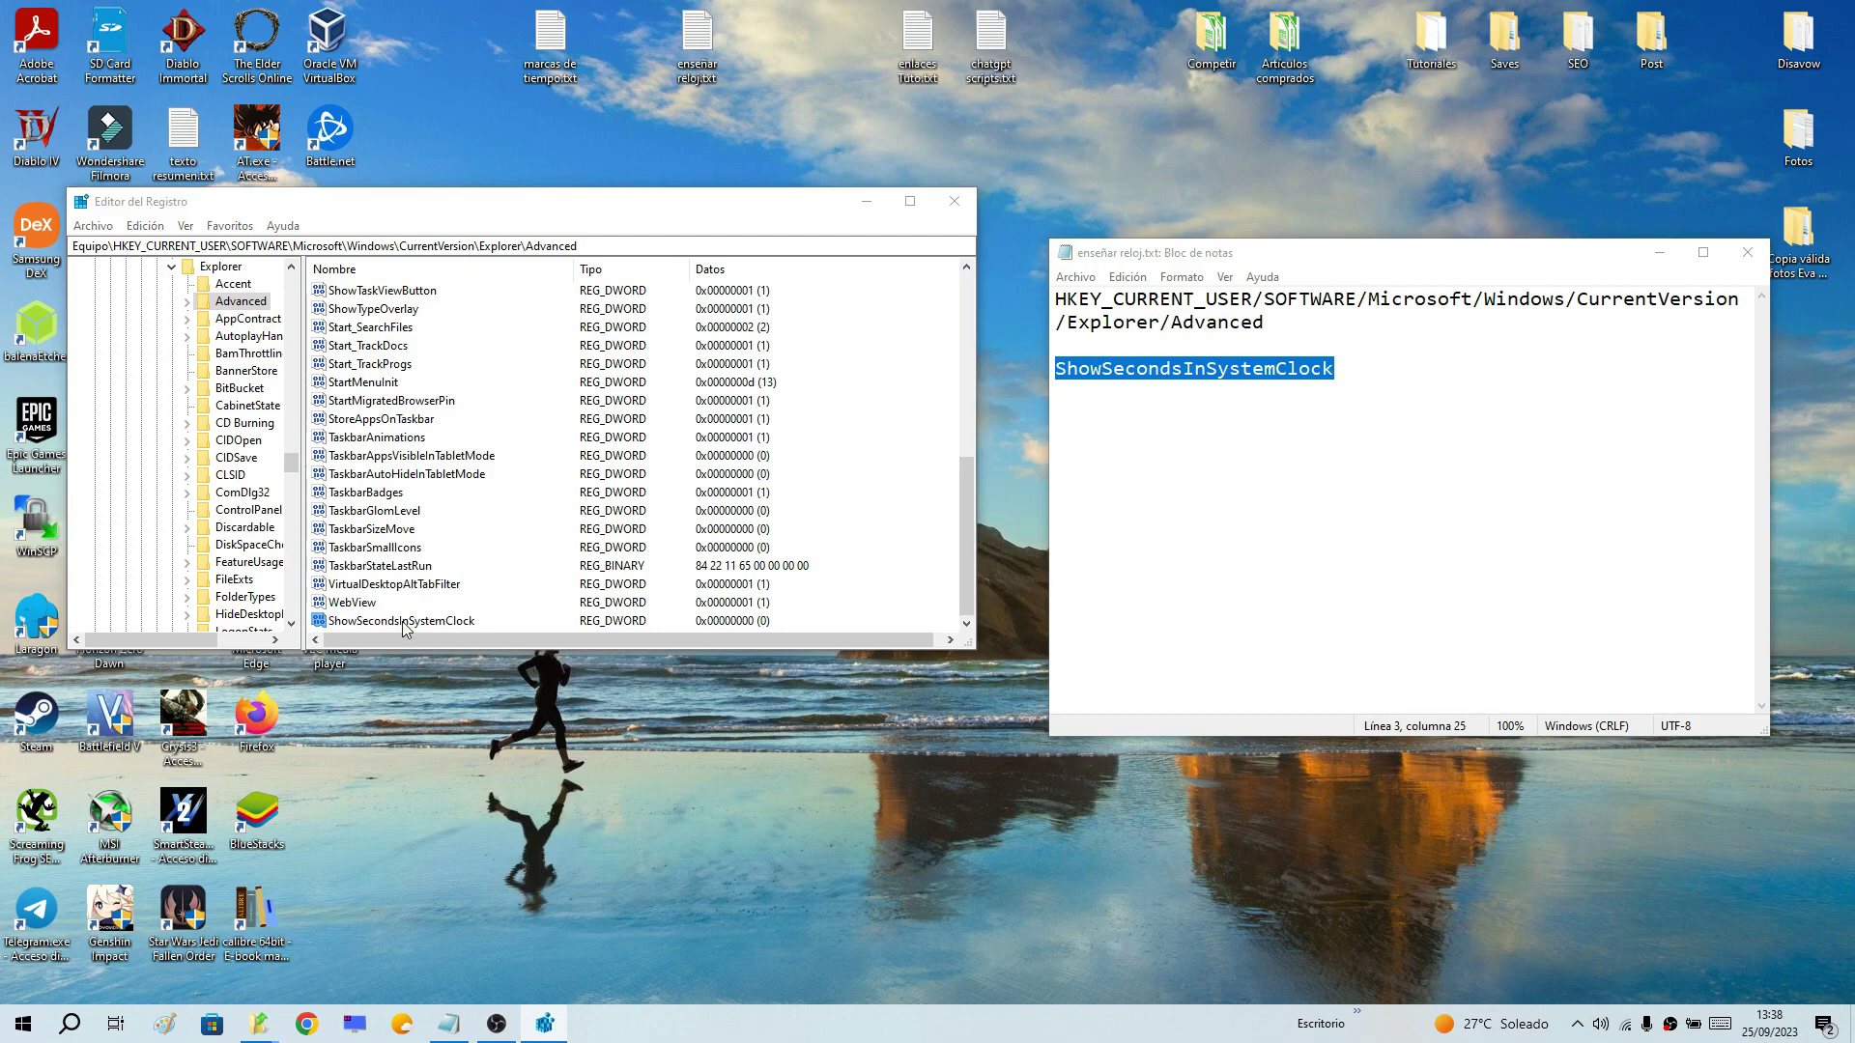
left_click_drag(379, 292, 471, 286)
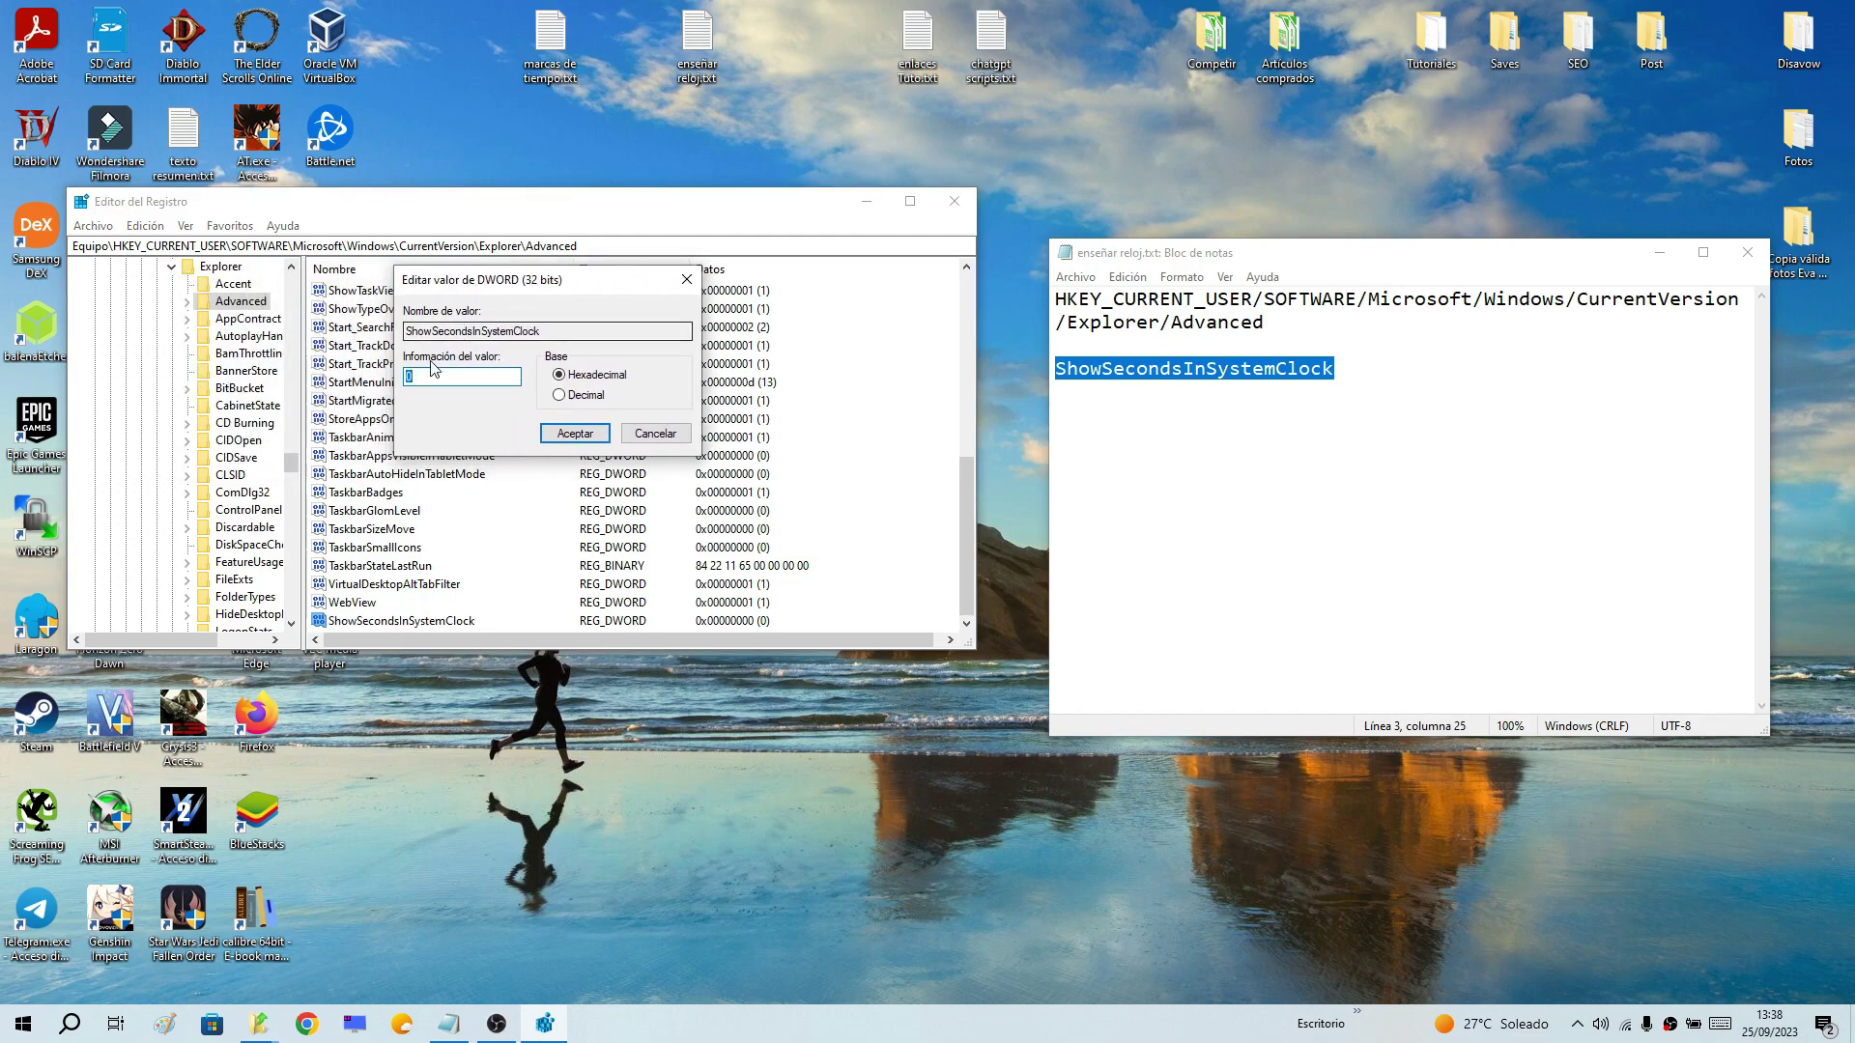
left_click(439, 377)
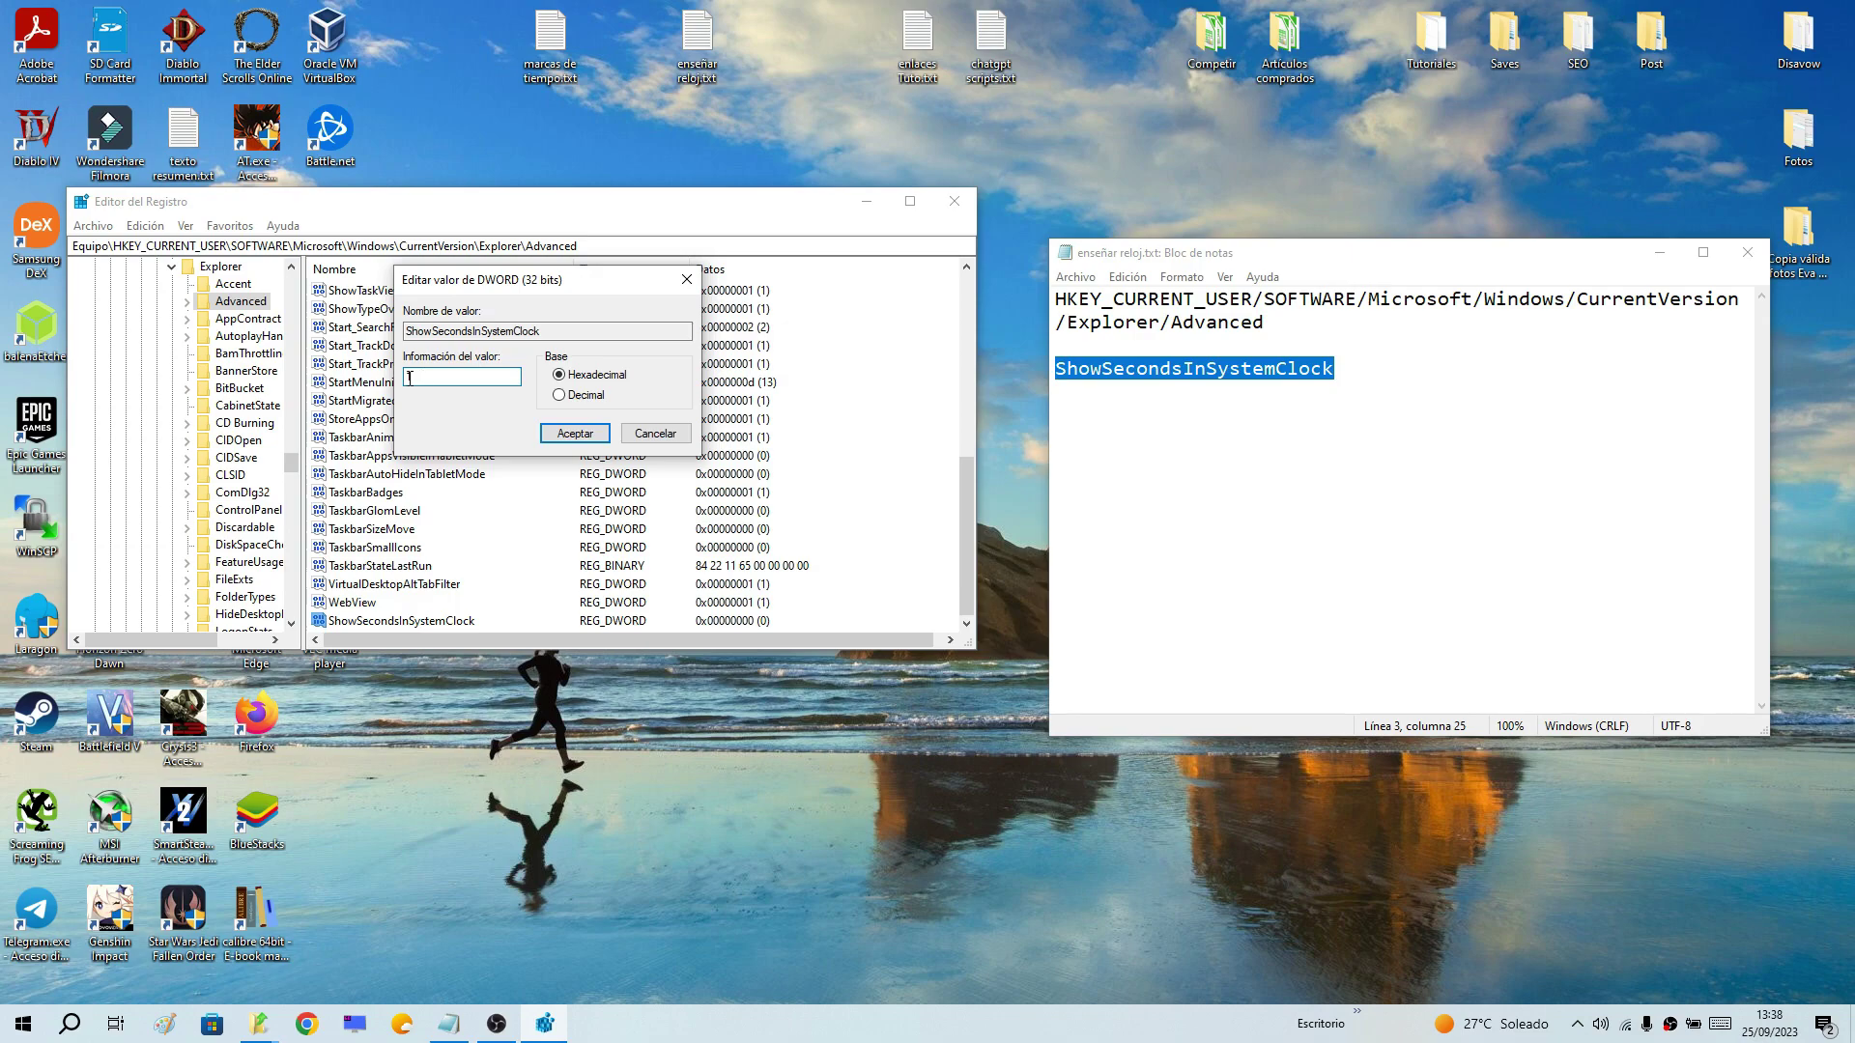
left_click(1055, 368)
left_click_drag(1055, 368, 1390, 364)
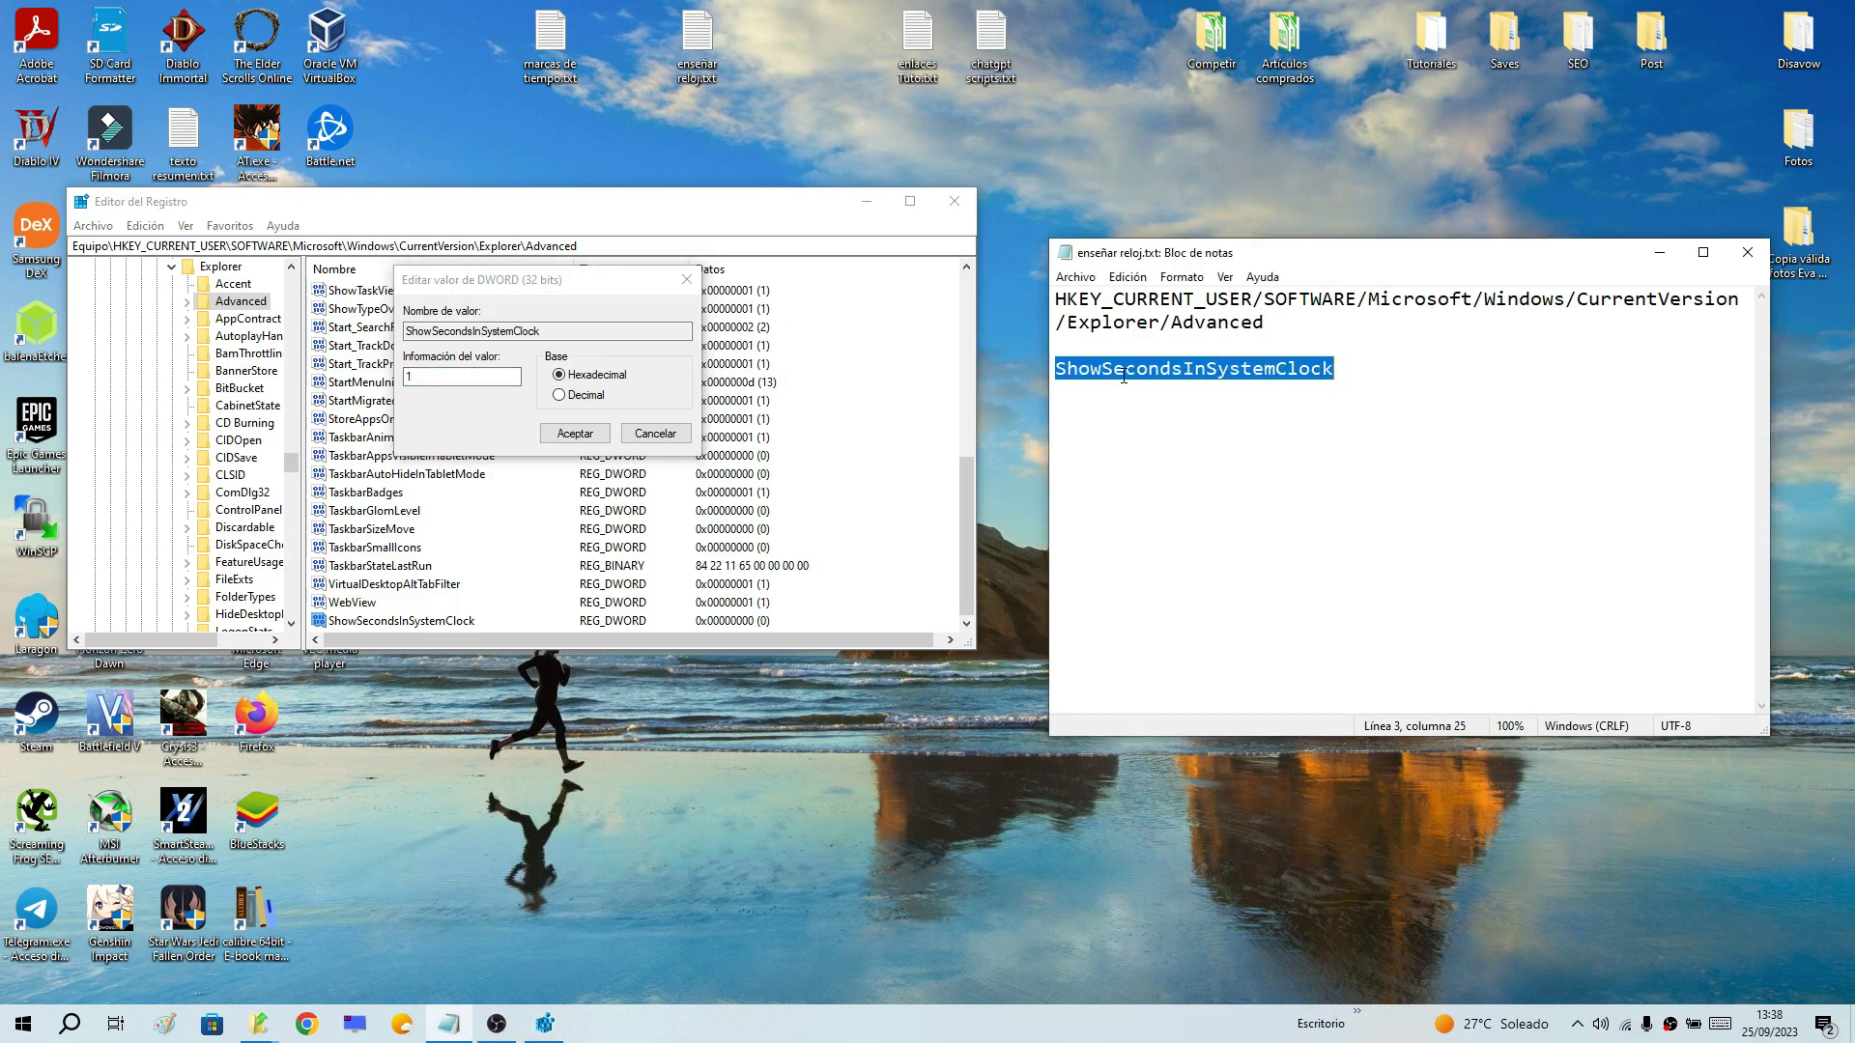
left_click(574, 434)
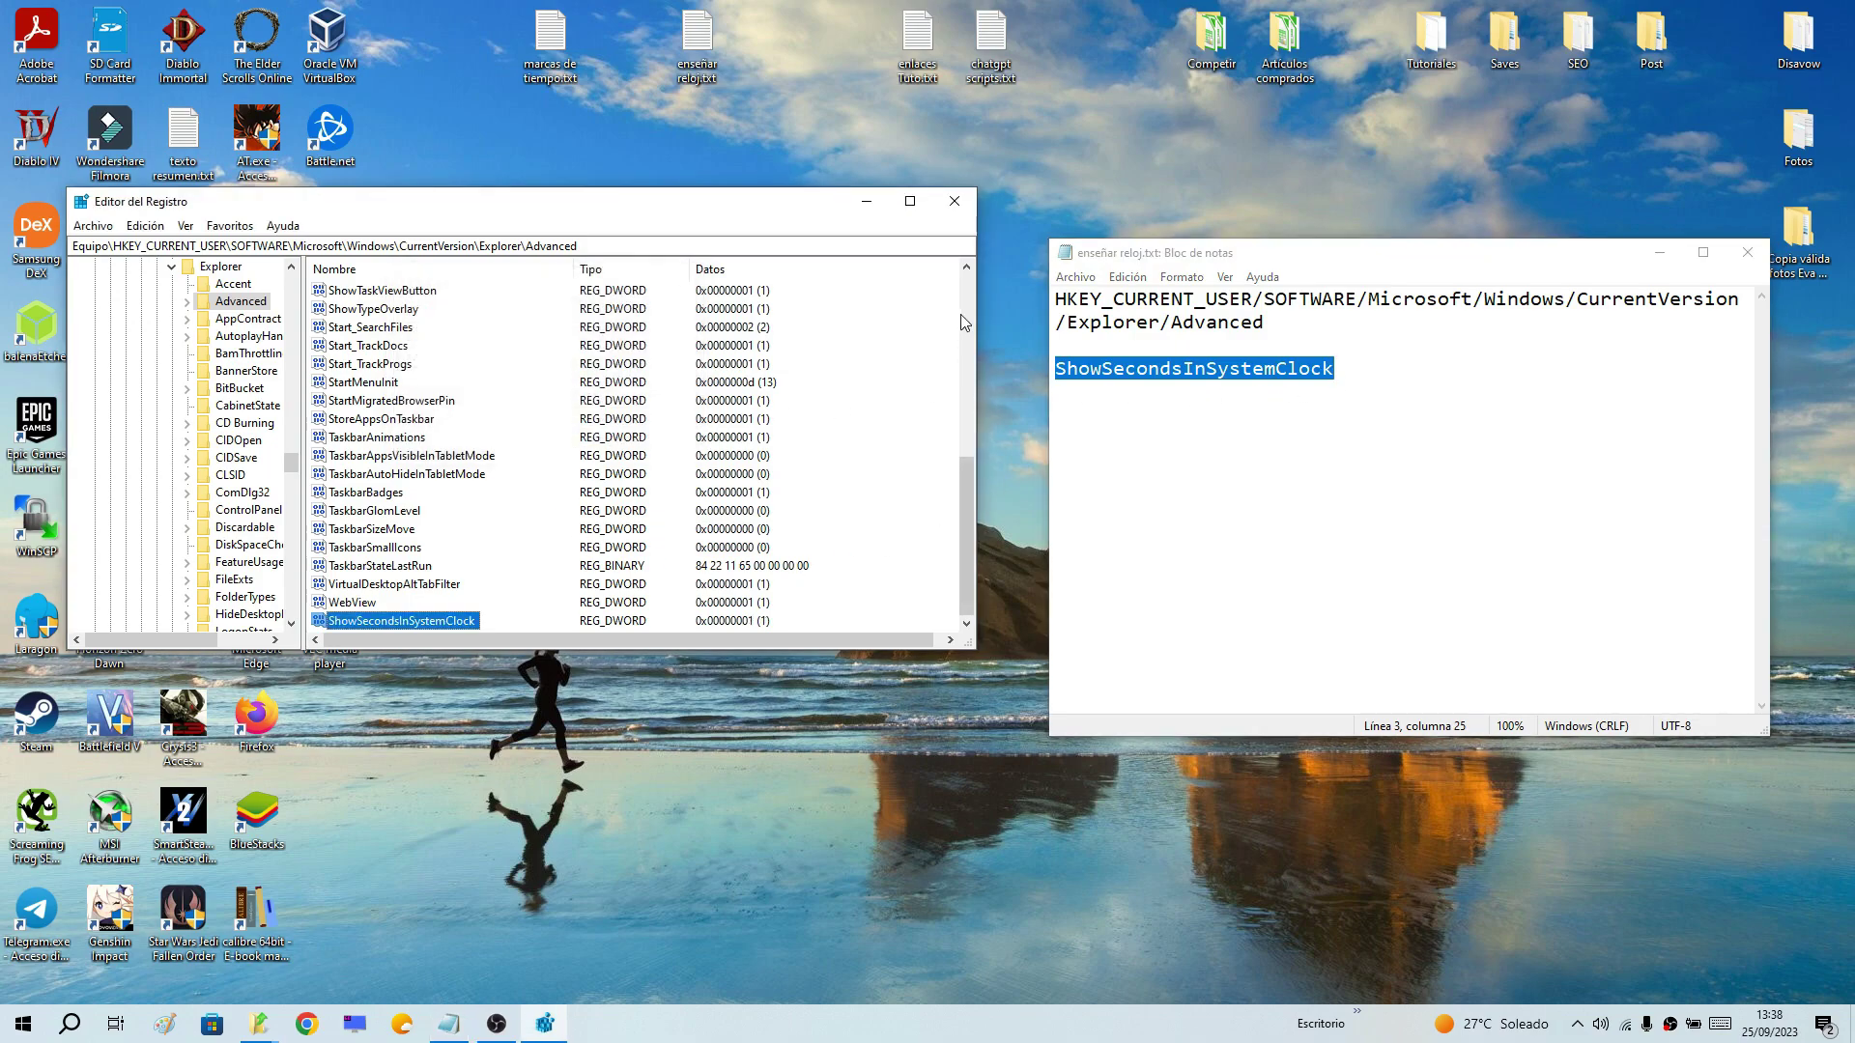
Clear the desktop of the Registry Editor and note windows and open the power options to restart the computer
left_click(955, 201)
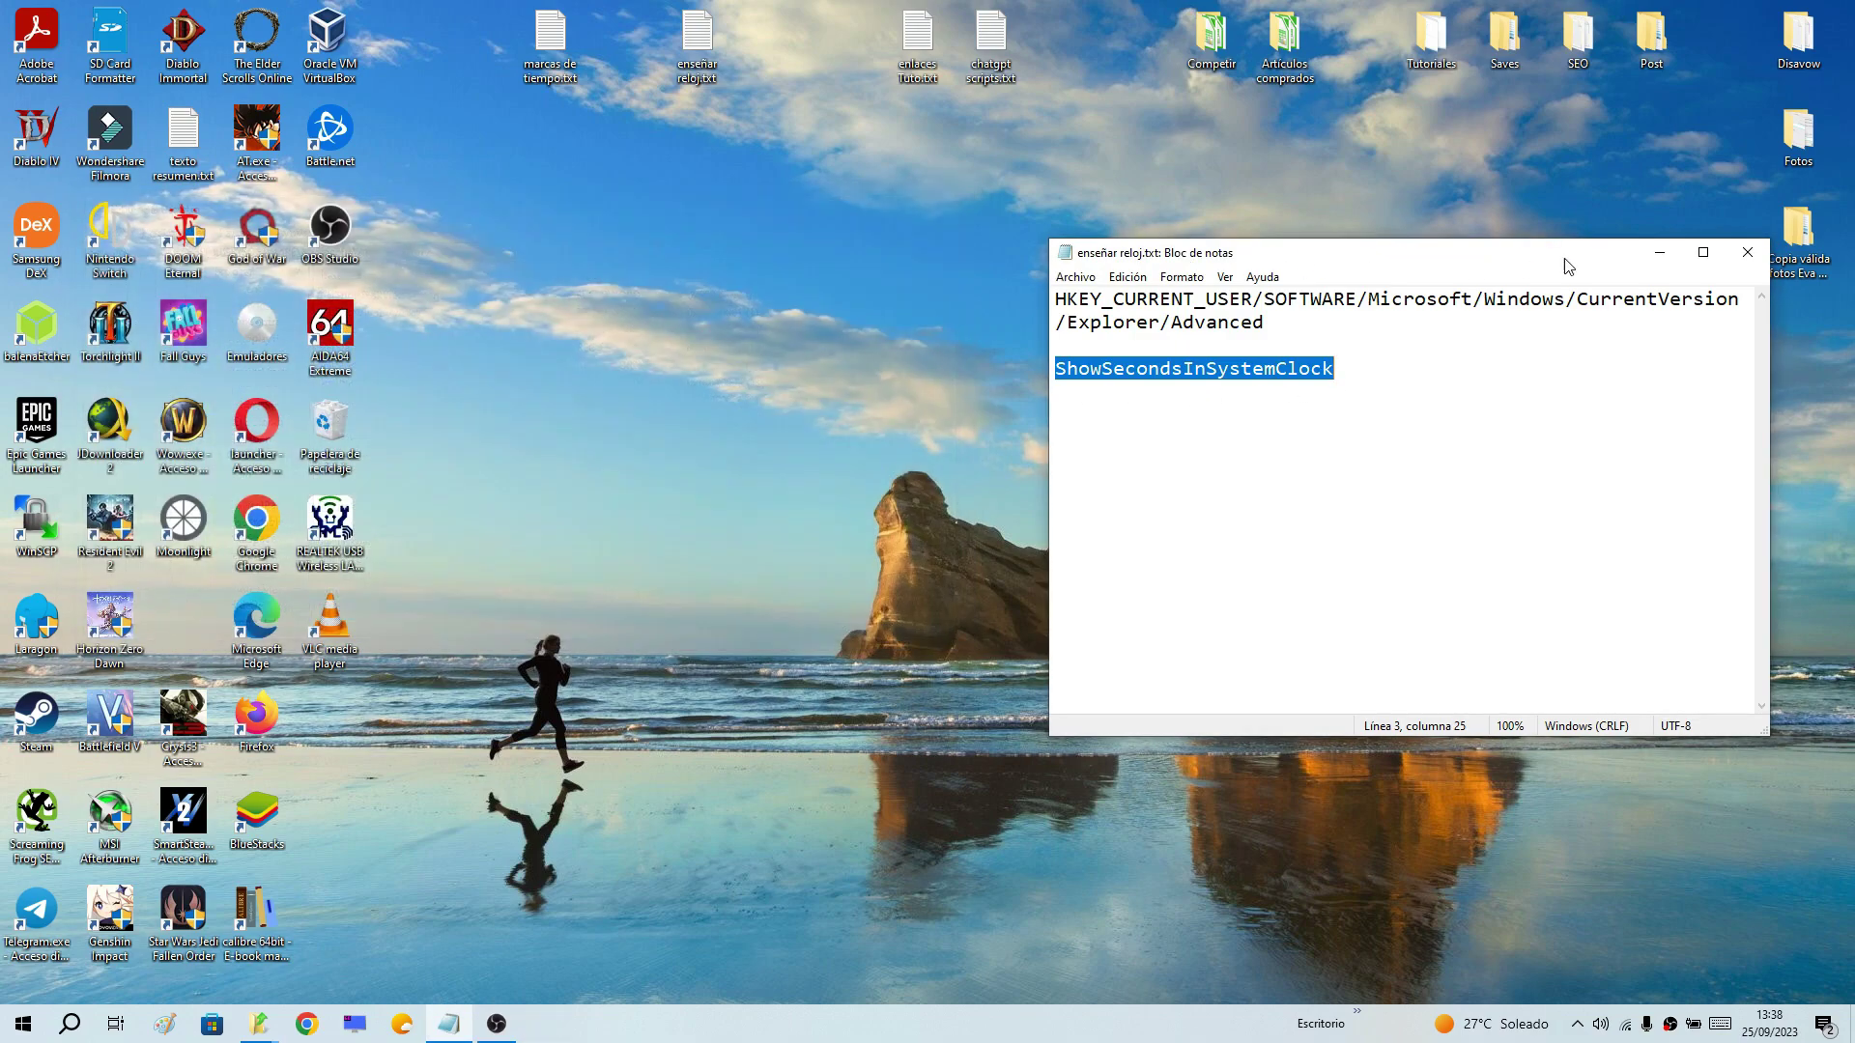
left_click(1660, 252)
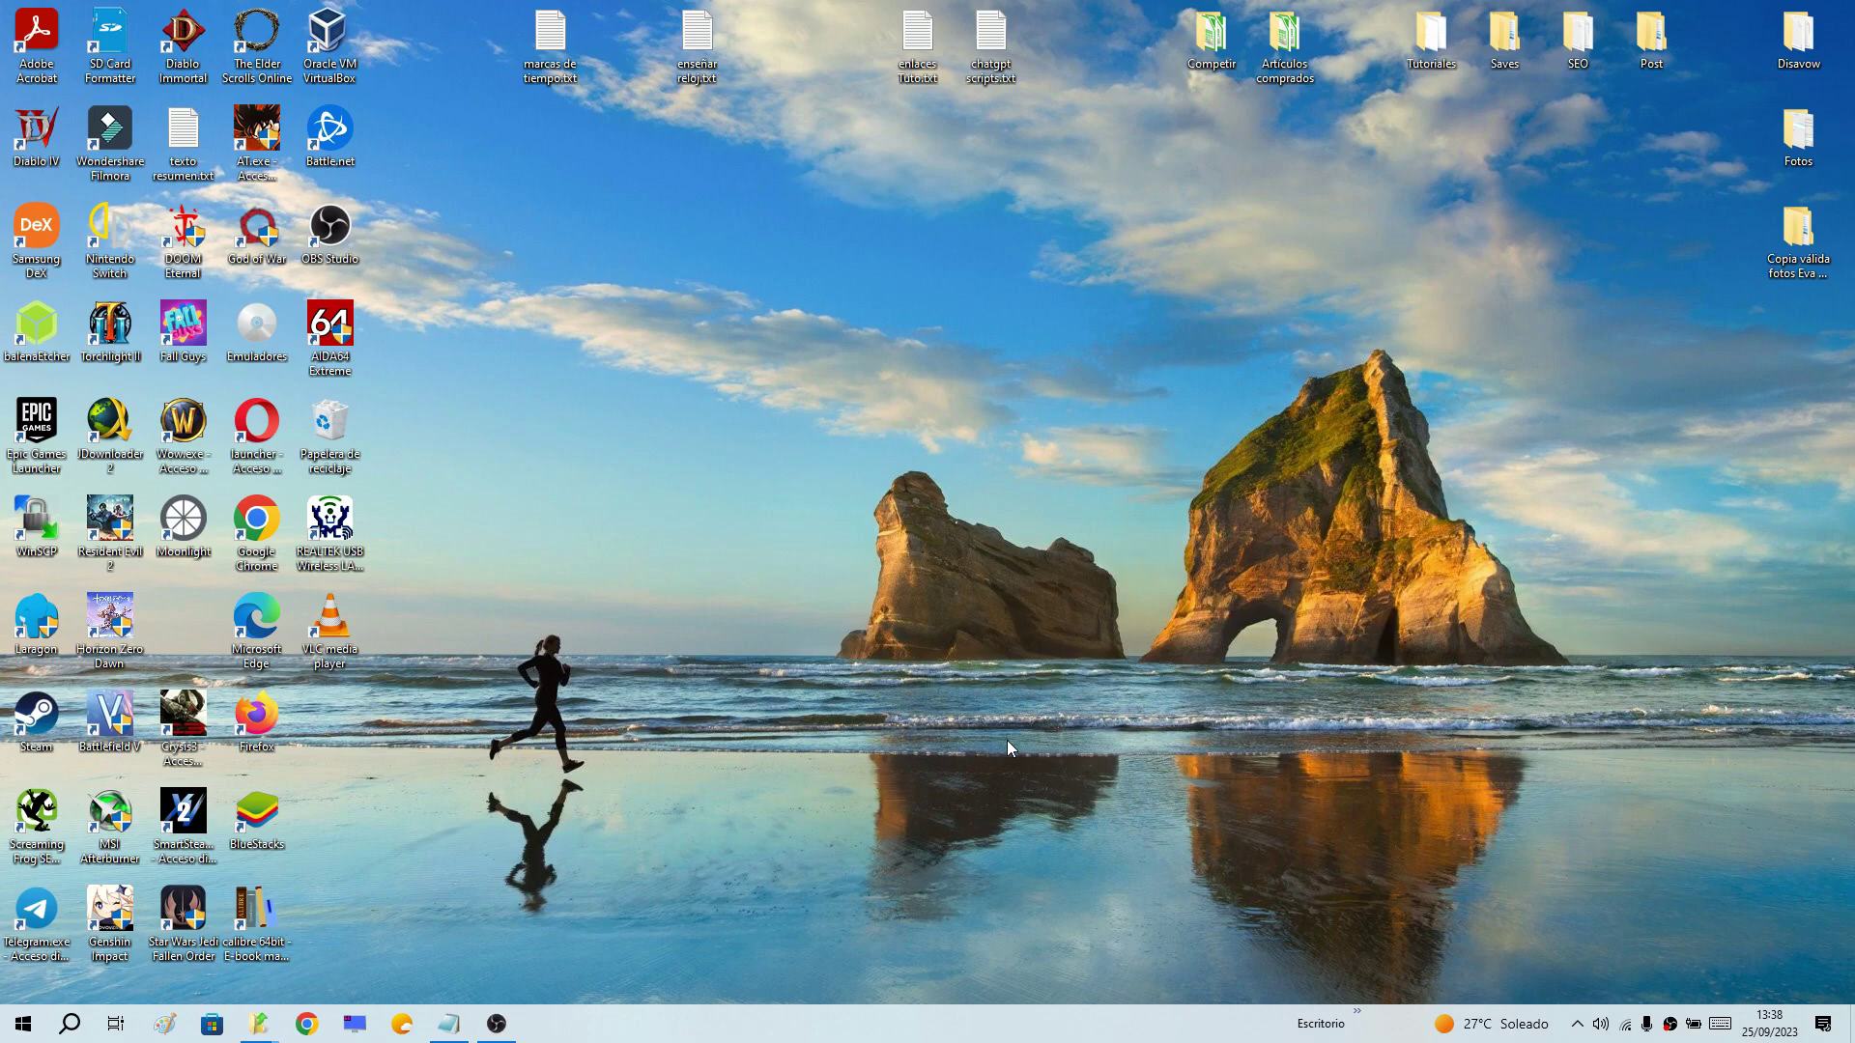
left_click(22, 1032)
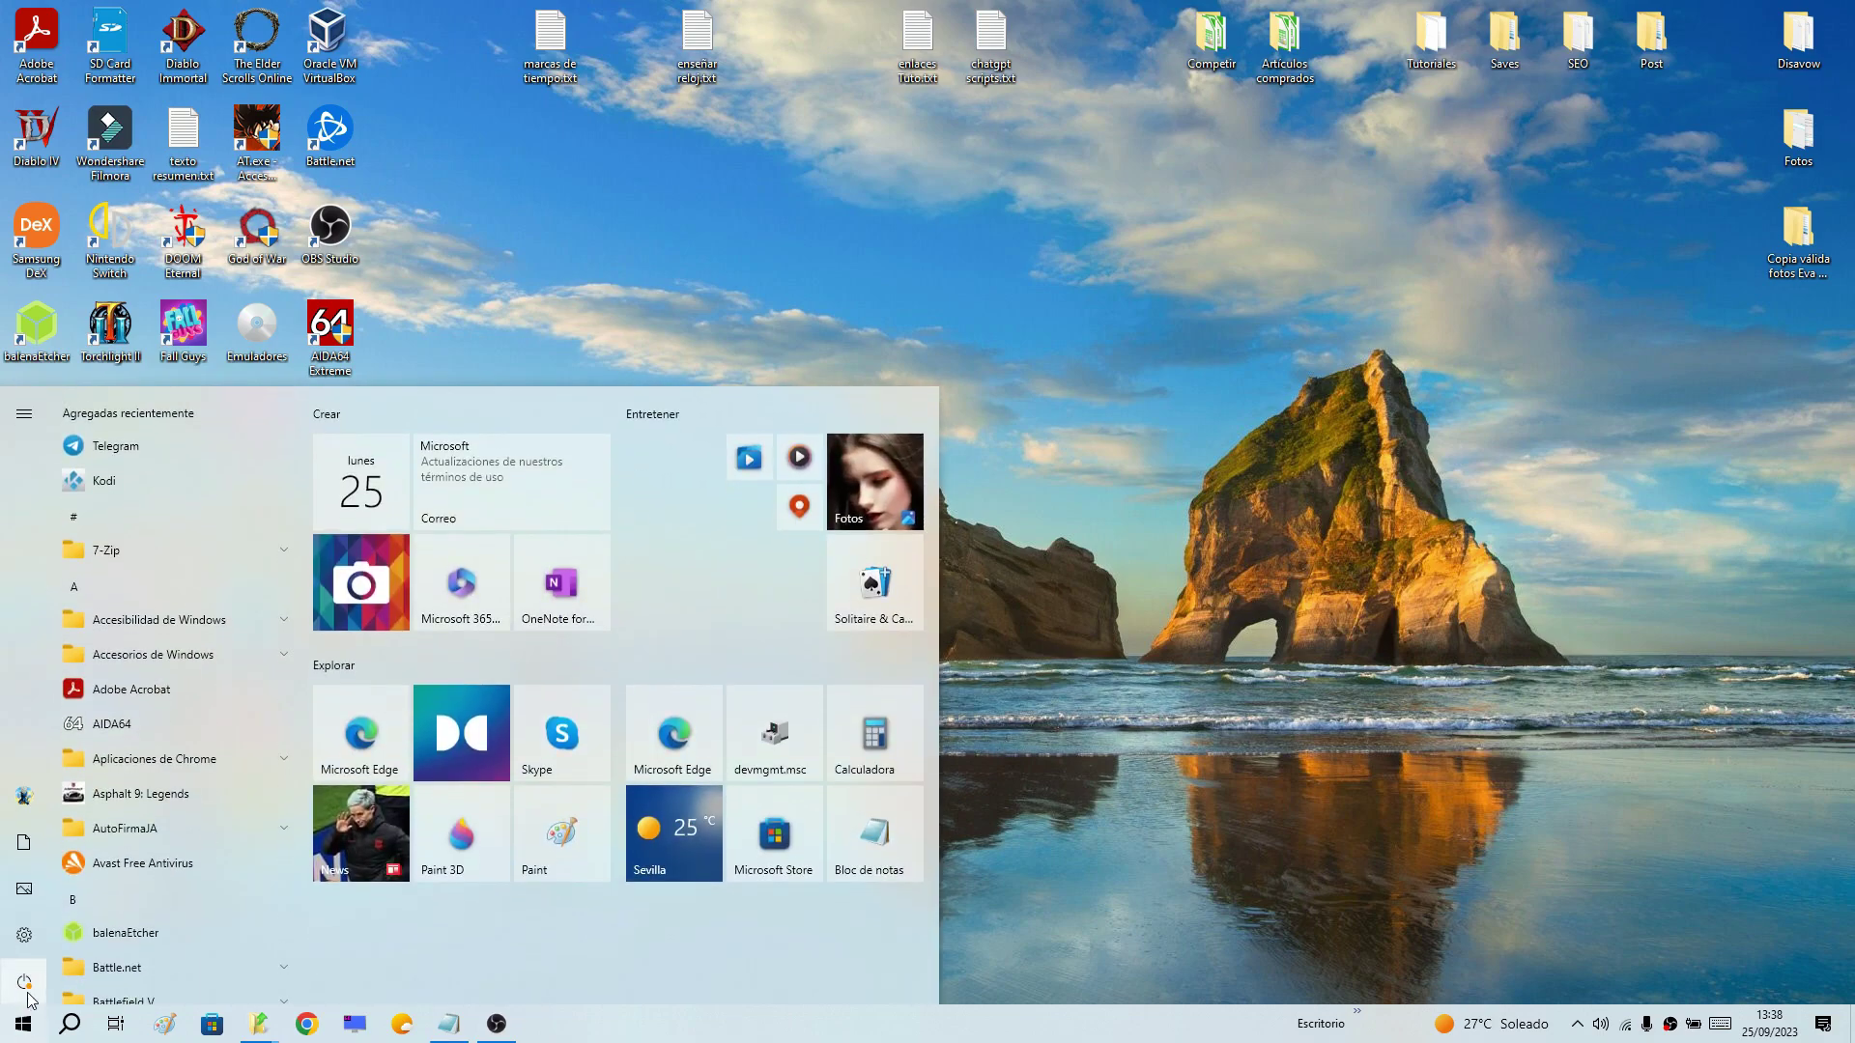
left_click(28, 997)
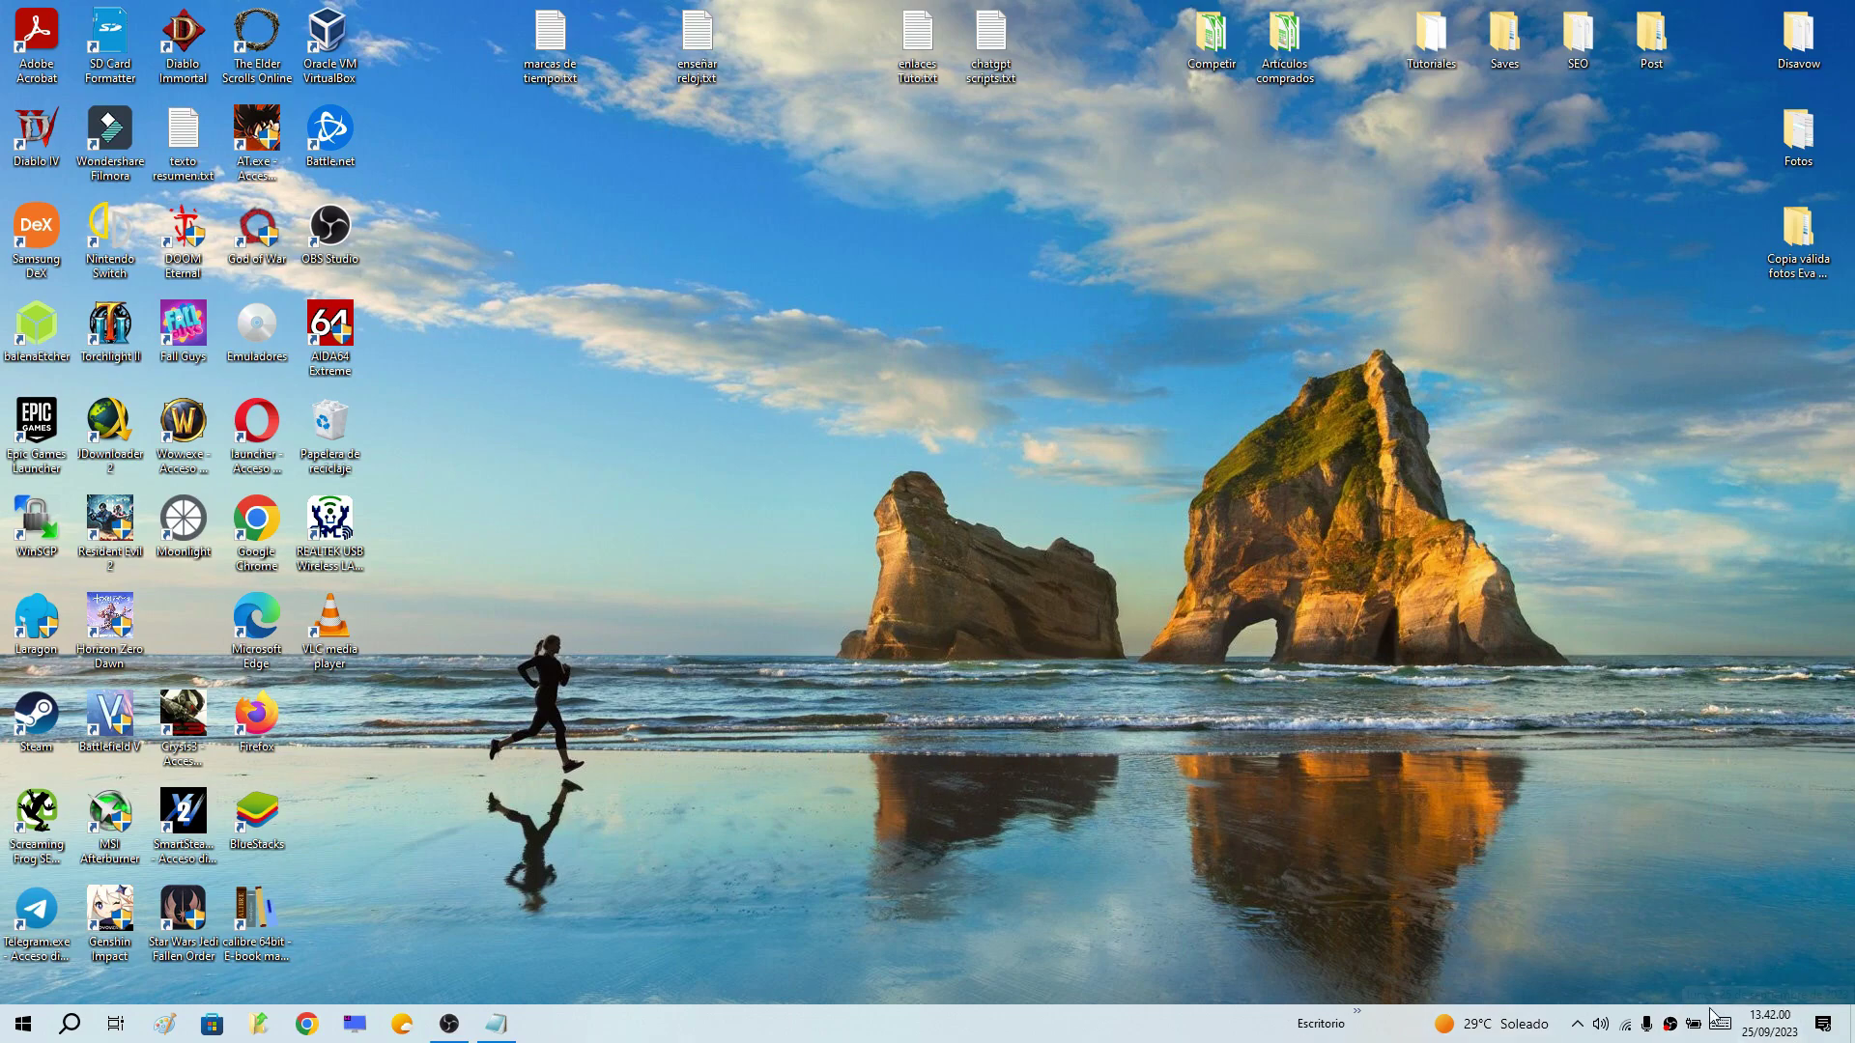
Check the time with seconds in the taskbar clock's calendar view and close it
left_click(1776, 1030)
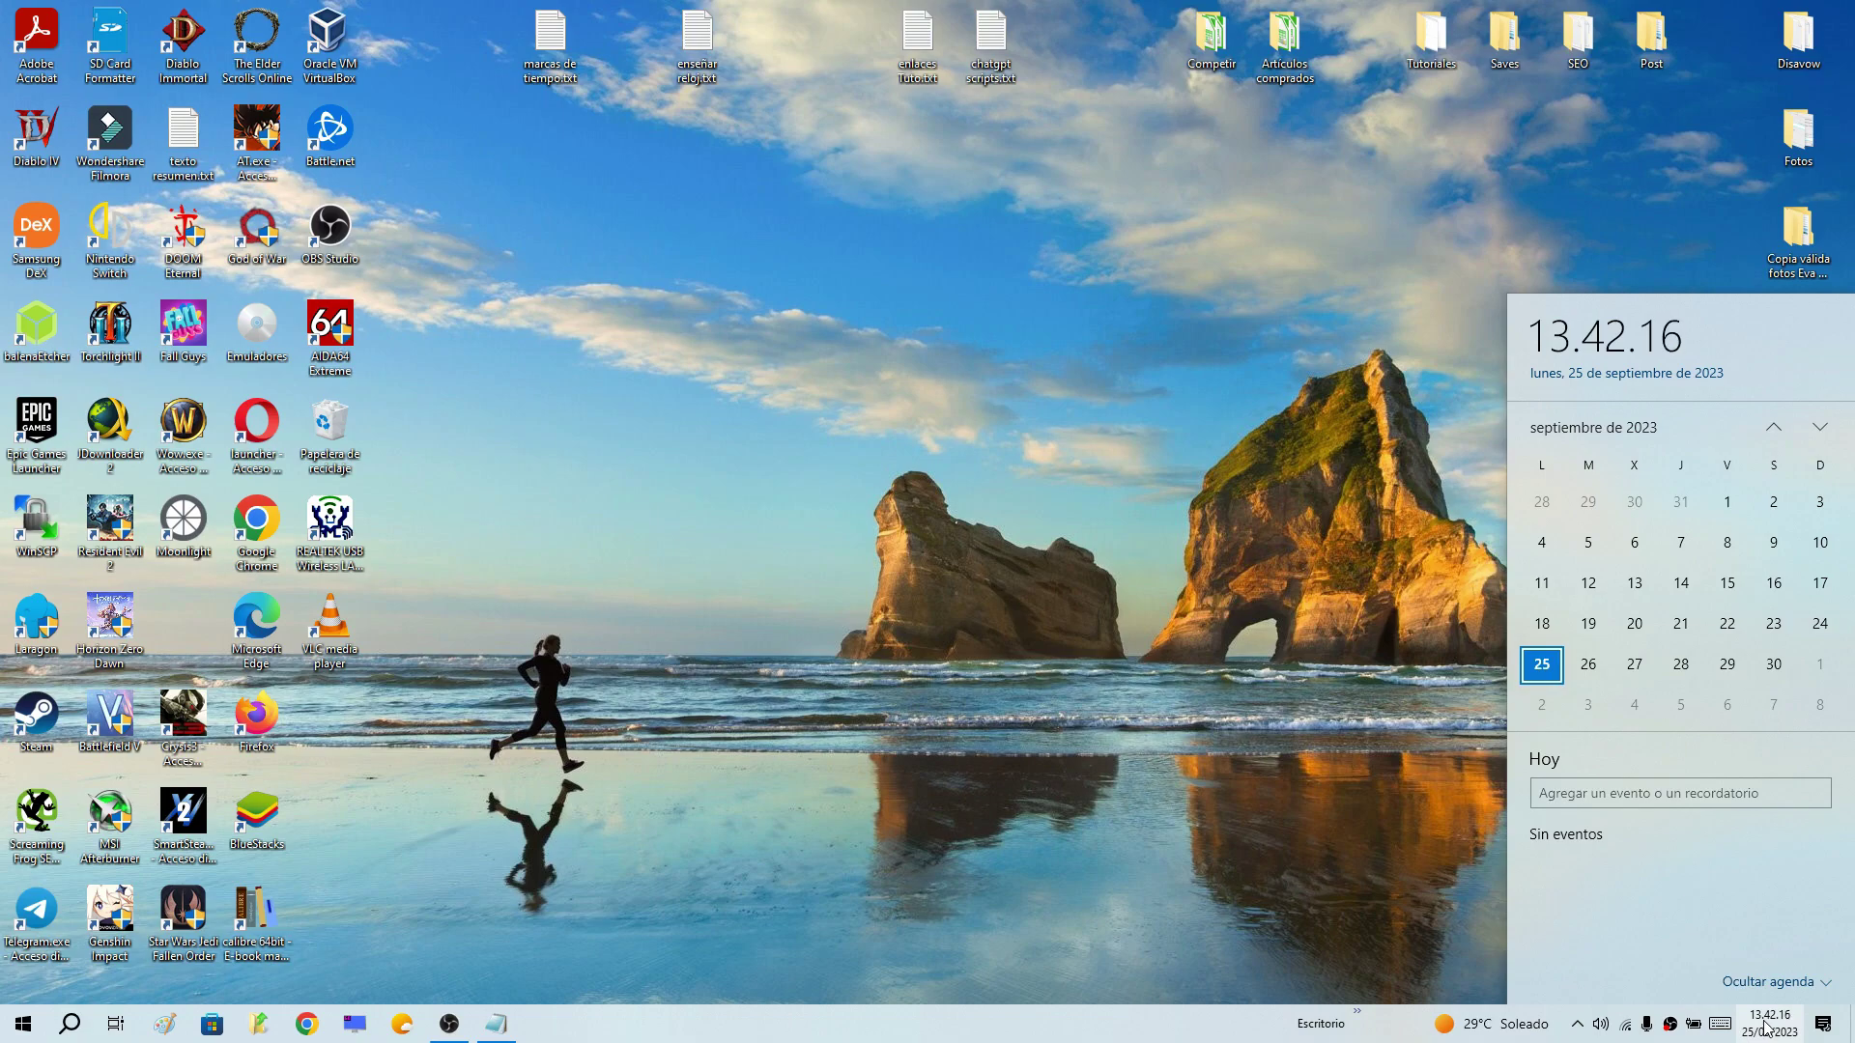
left_click(1062, 695)
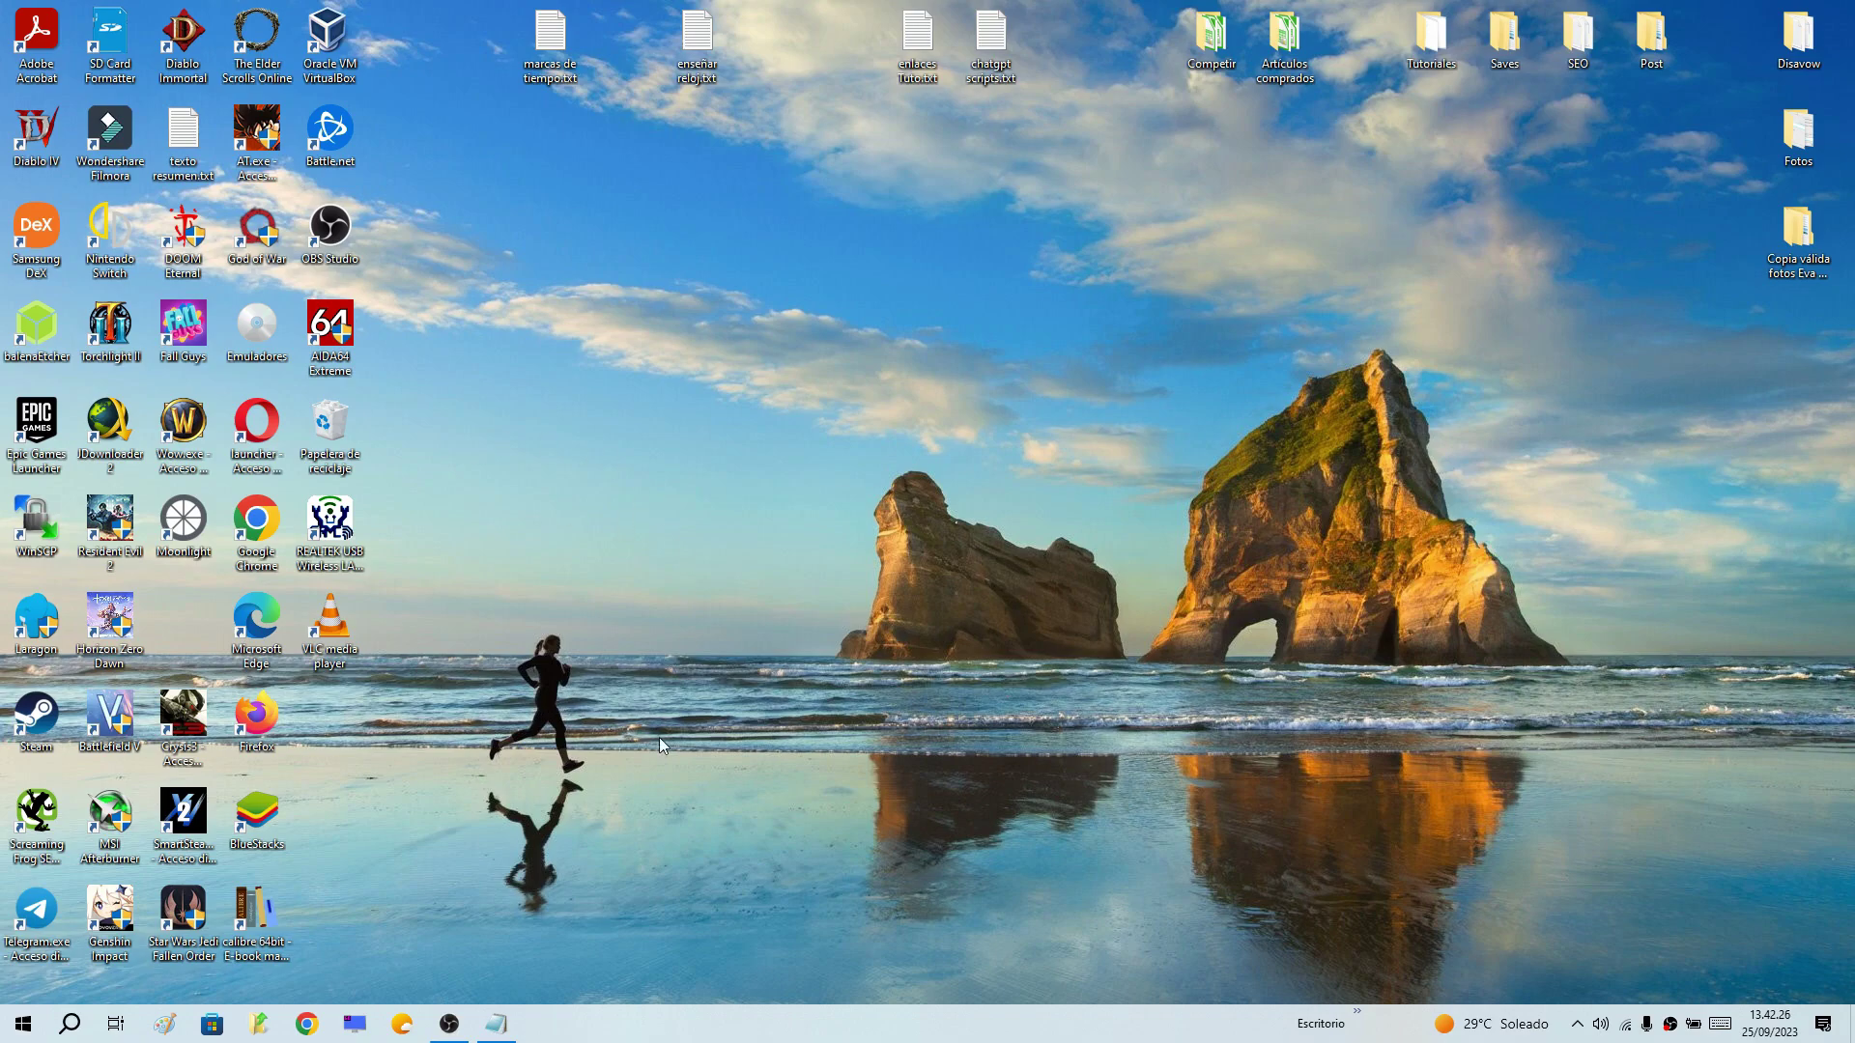
Open the Registry Editor by running regedit
right_click(27, 1027)
left_click(87, 930)
left_click_drag(118, 812, 440, 404)
left_click(462, 495)
double_click(462, 495)
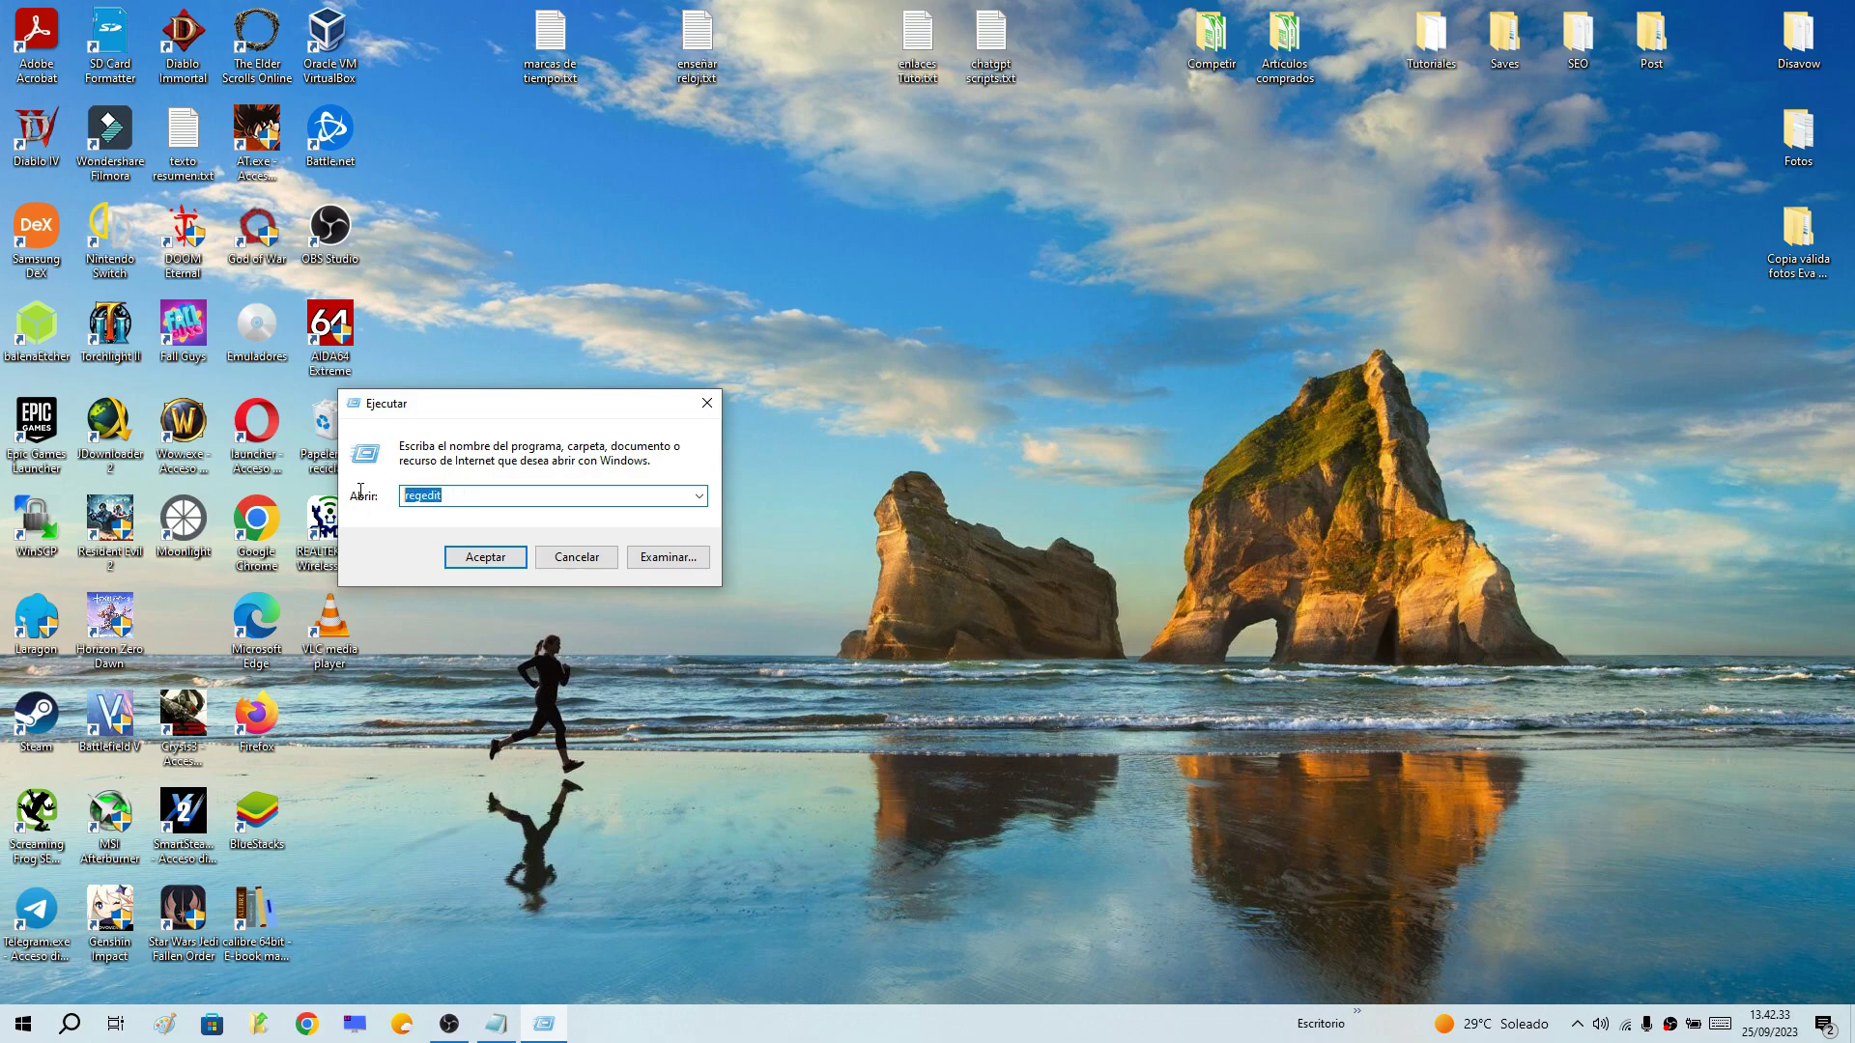
left_click(485, 558)
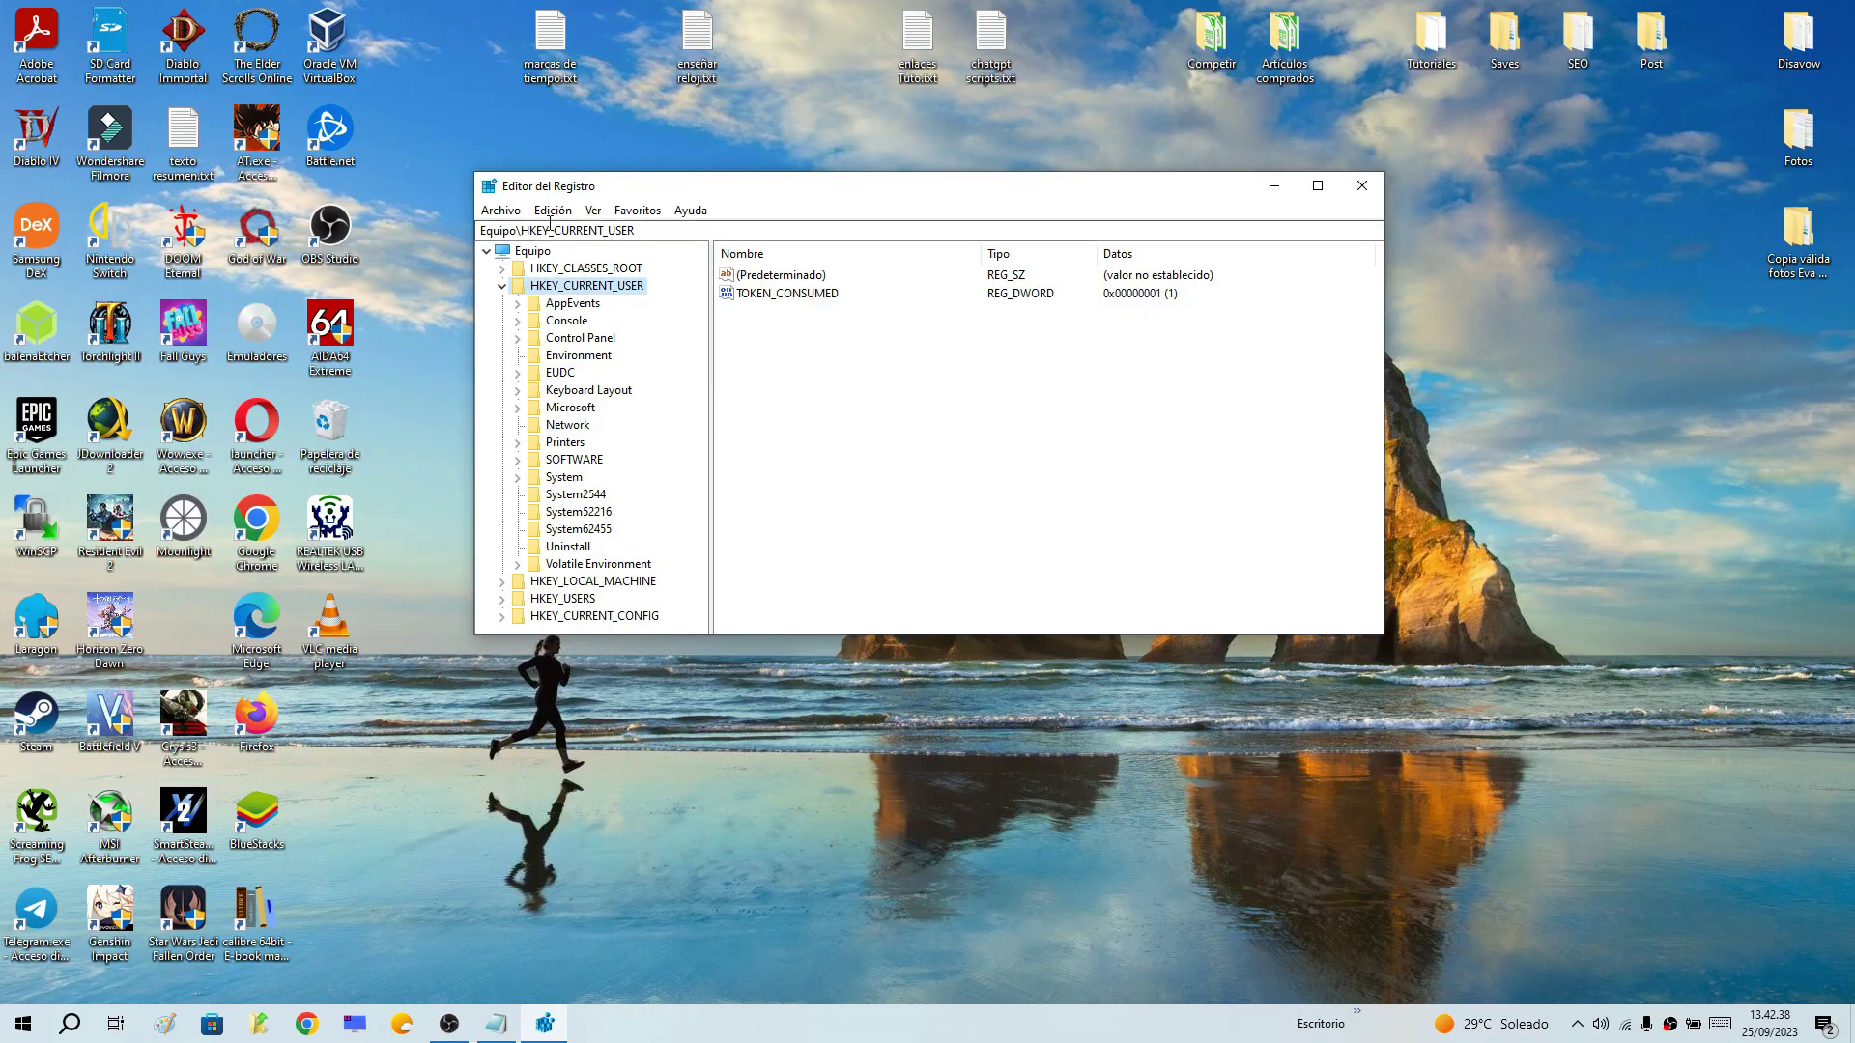
Move and narrow the Registry Editor window and bring up the note with the key path beside it
left_click_drag(683, 189, 361, 166)
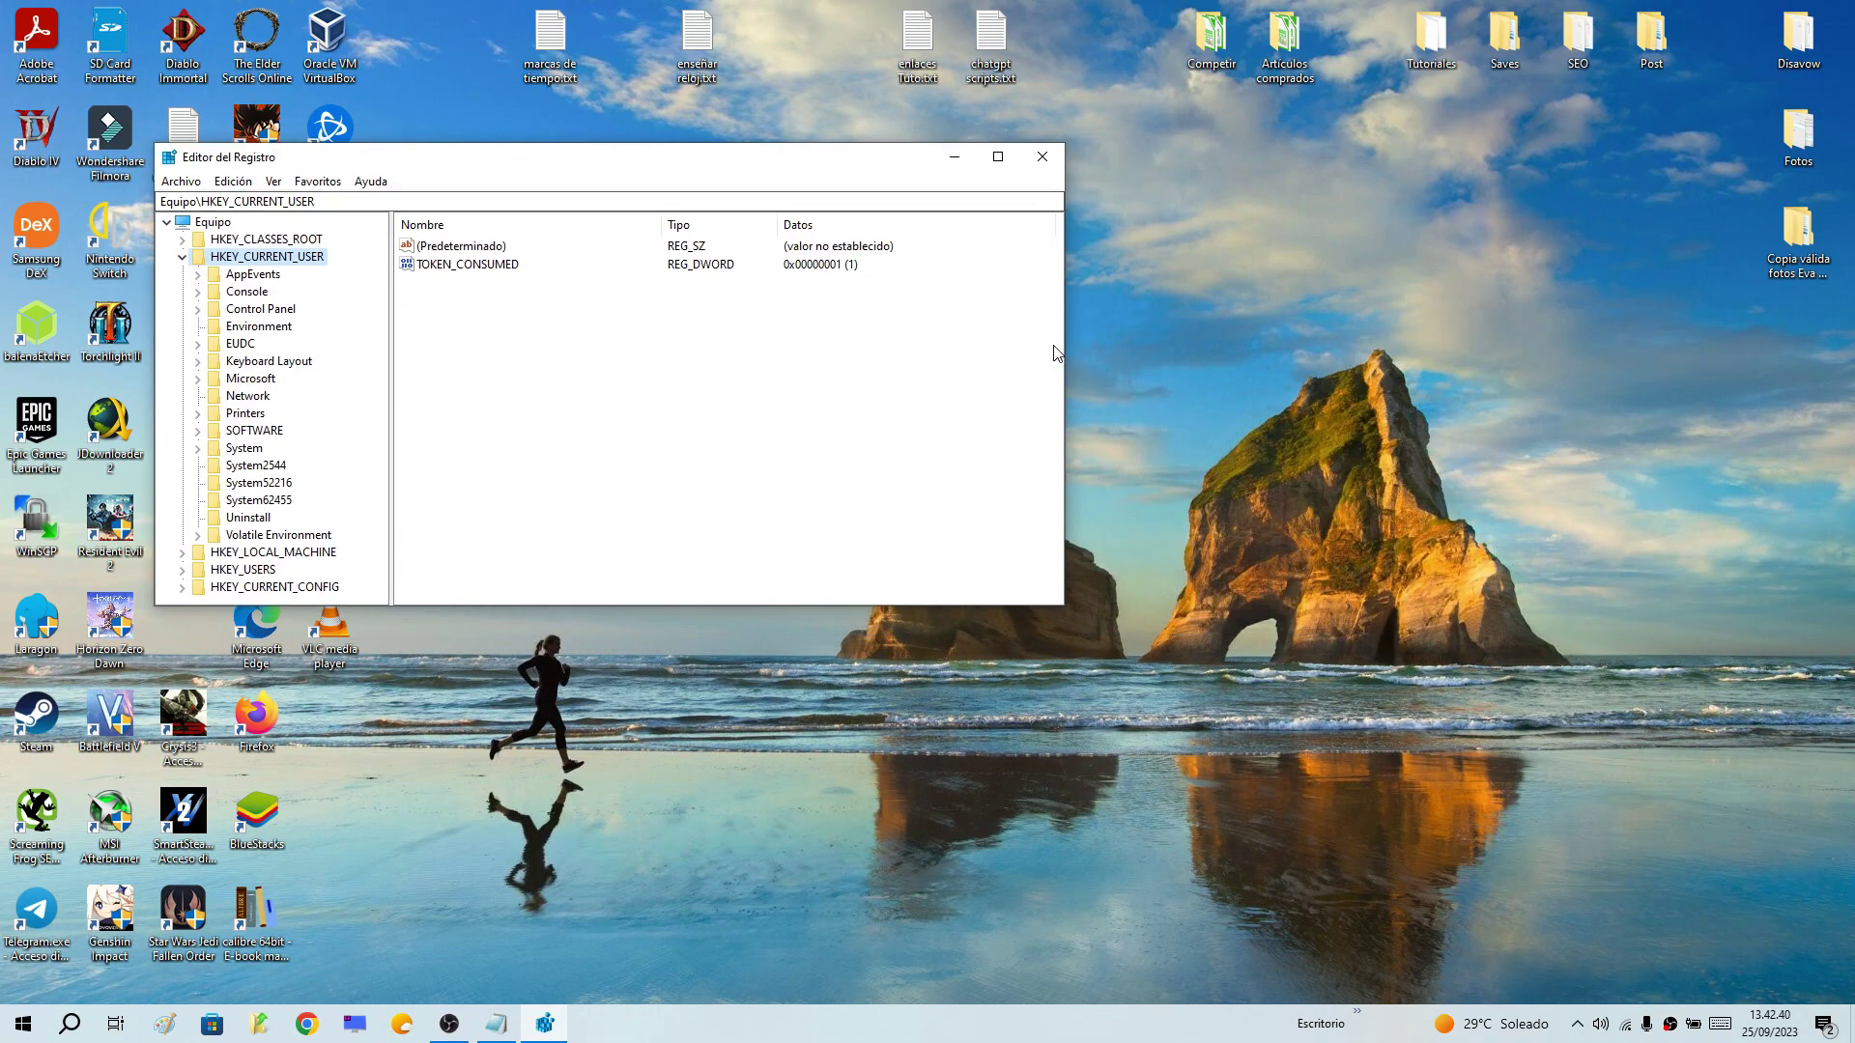
left_click_drag(1063, 351, 876, 334)
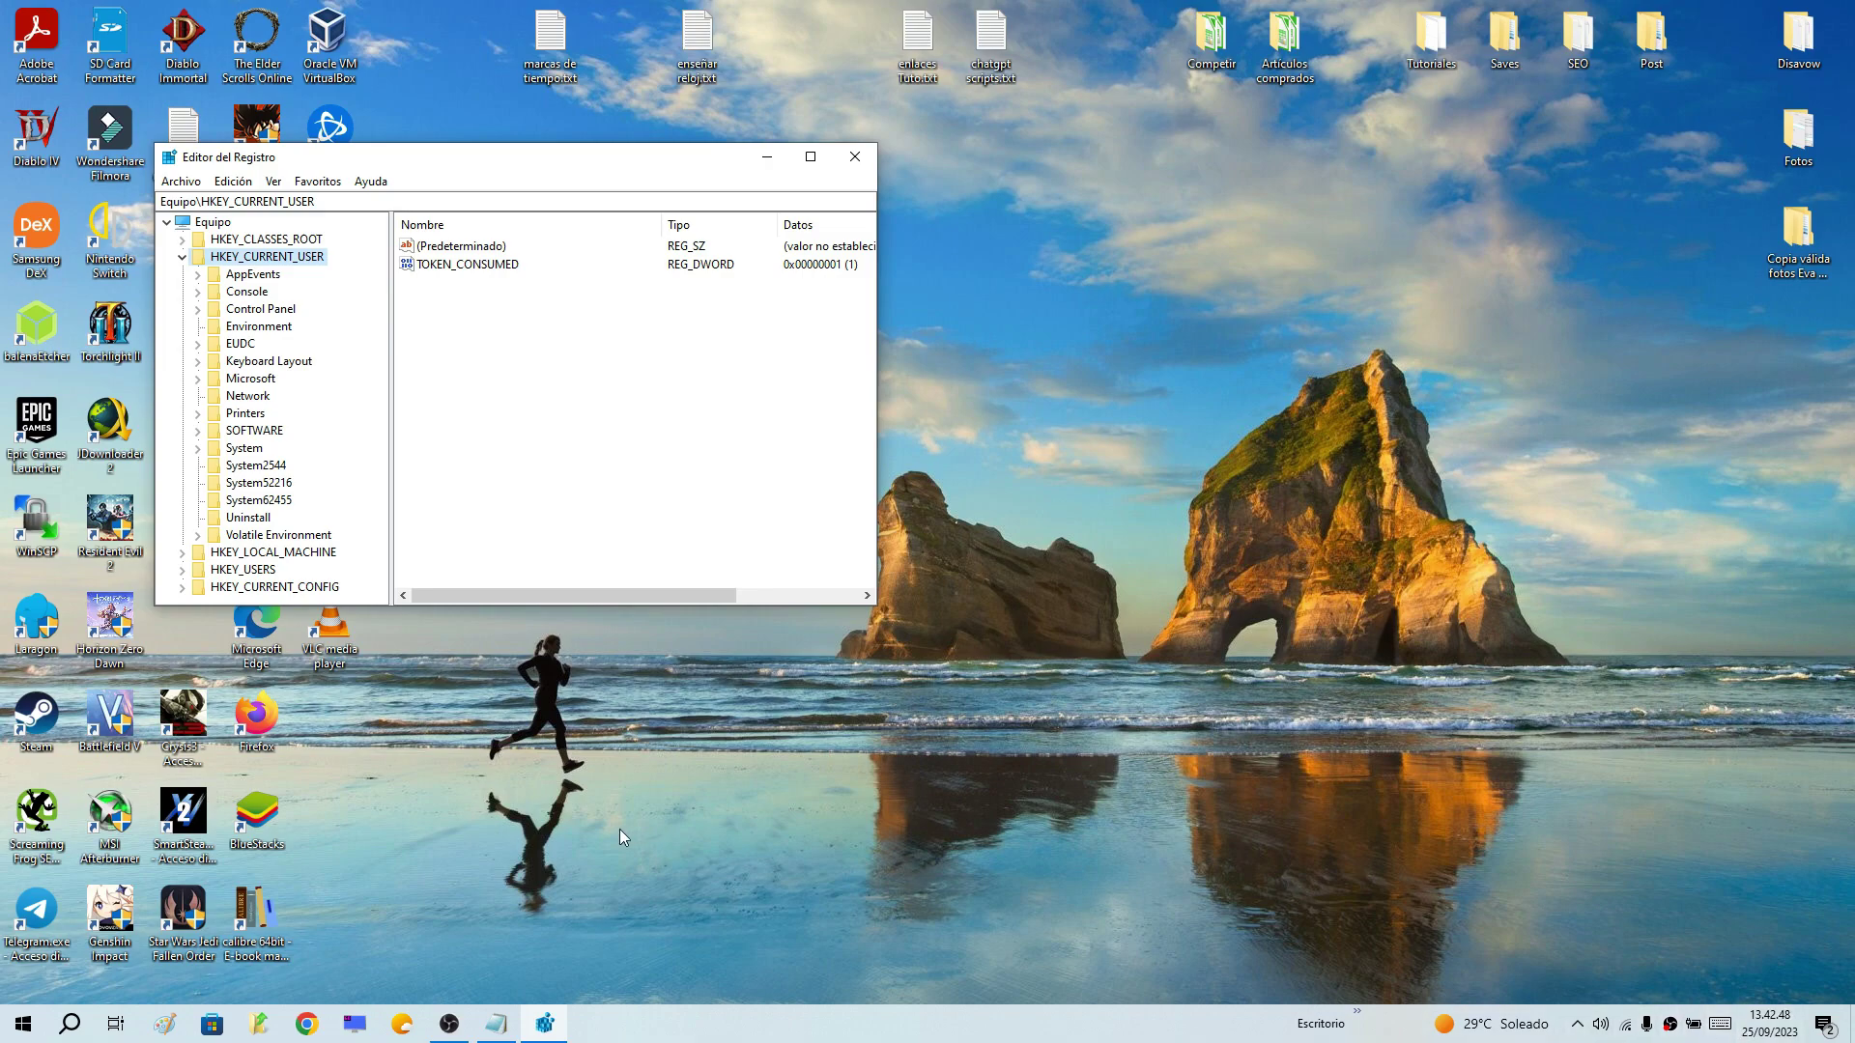
left_click(497, 1024)
left_click_drag(1178, 329, 961, 356)
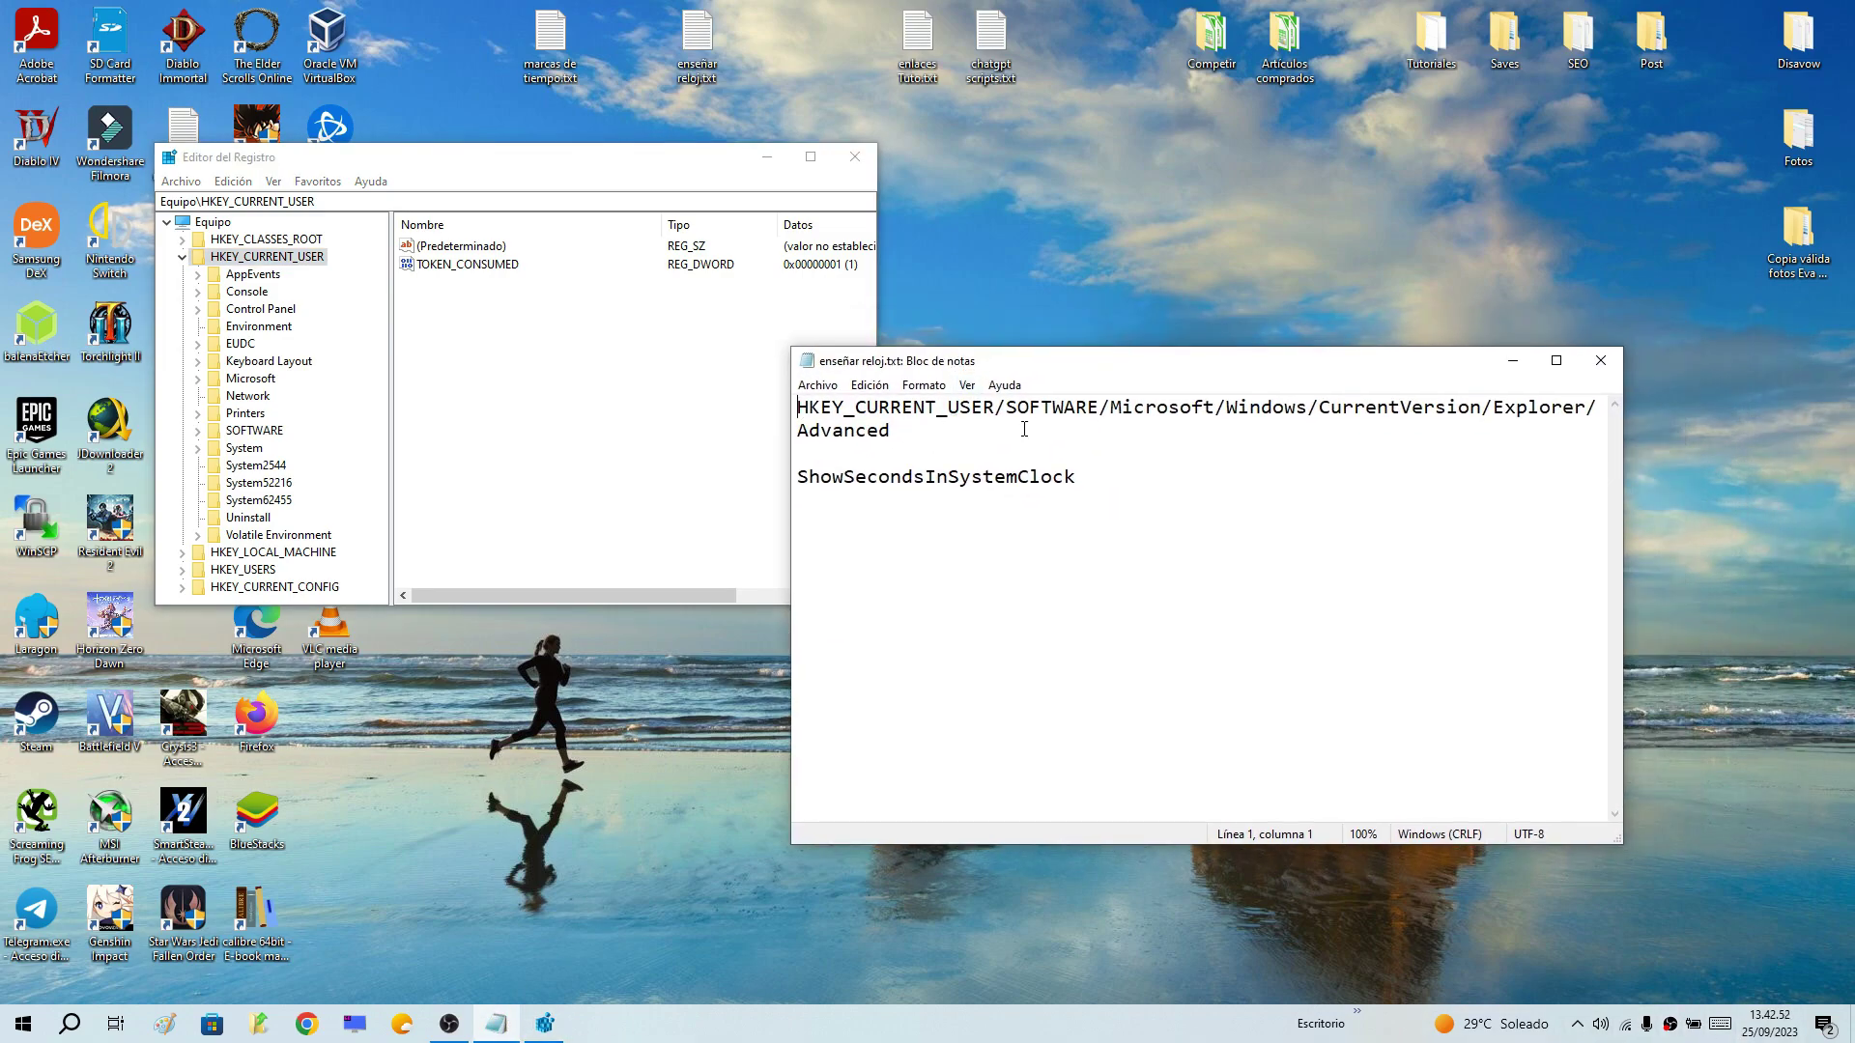
Expand SOFTWARE under HKEY_CURRENT_USER and its Microsoft key, moving the note clear of the Registry Editor
double_click(224, 432)
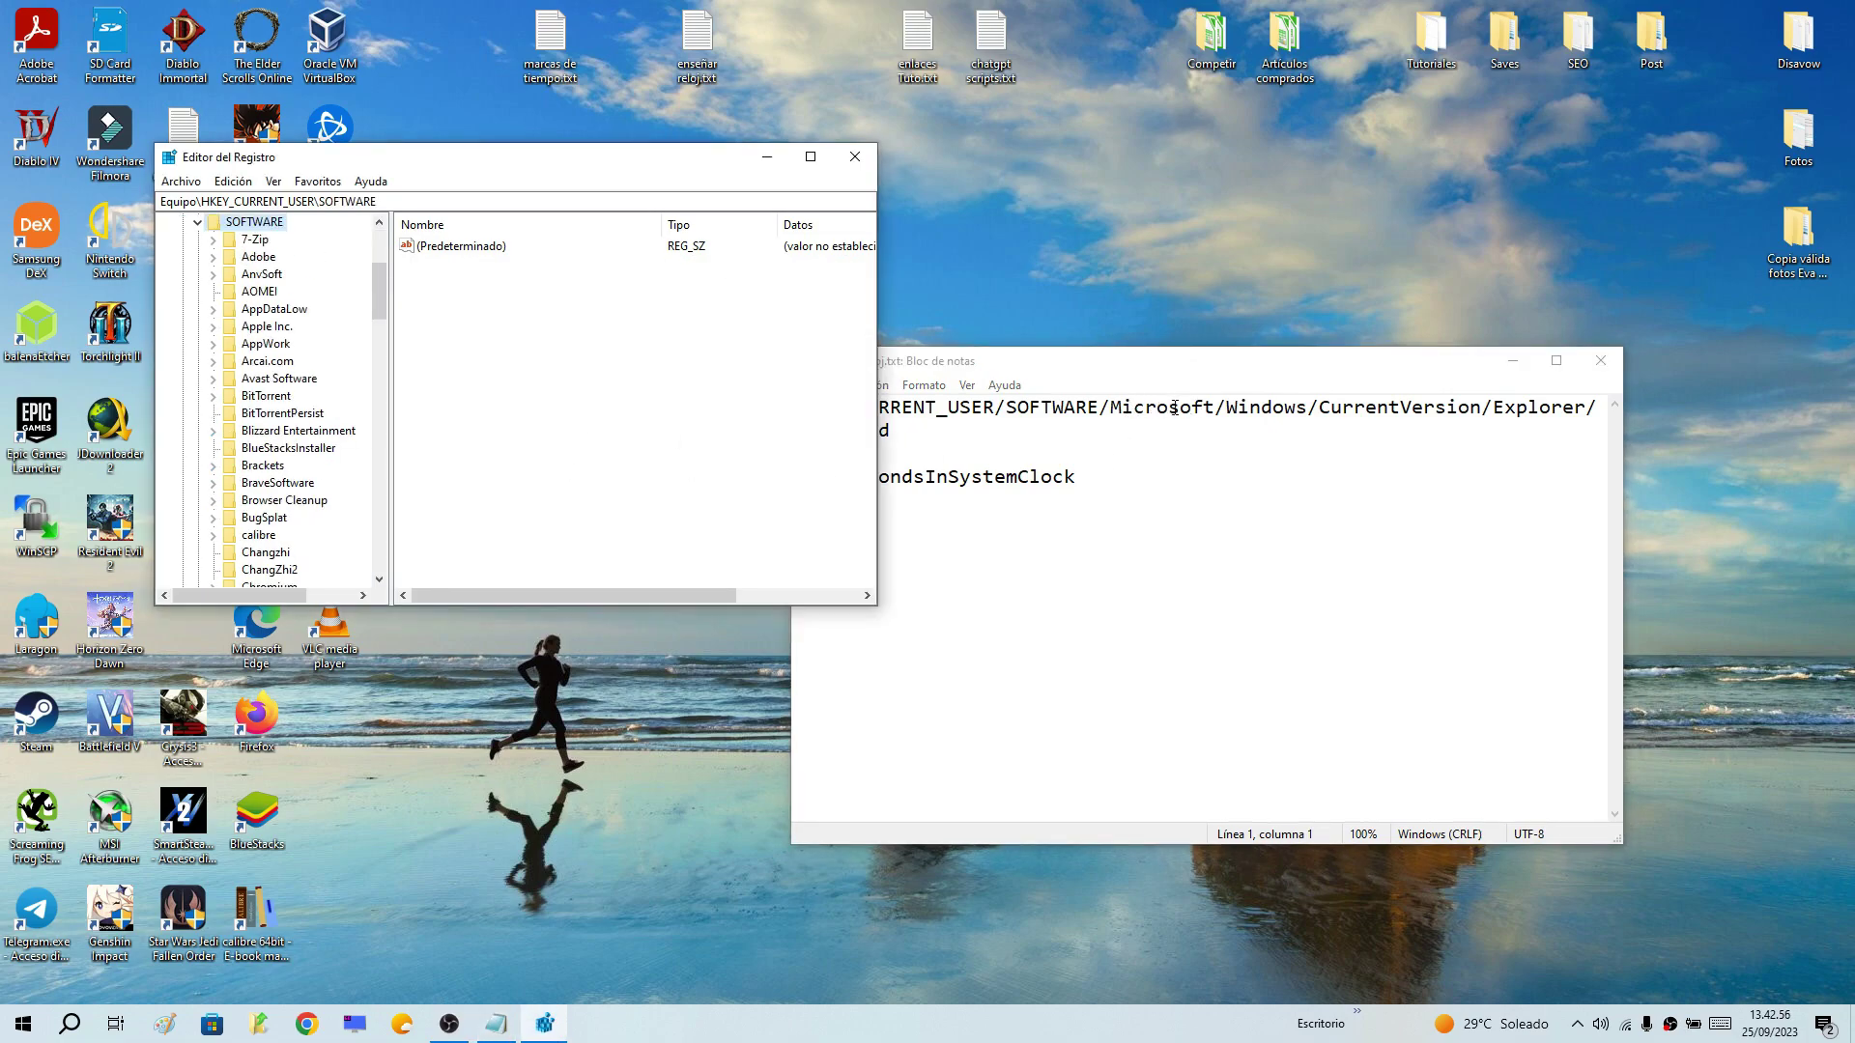
scroll(314, 418, "down", 4)
left_click_drag(967, 357, 1109, 294)
scroll(312, 461, "down", 8)
scroll(312, 462, "down", 3)
double_click(287, 500)
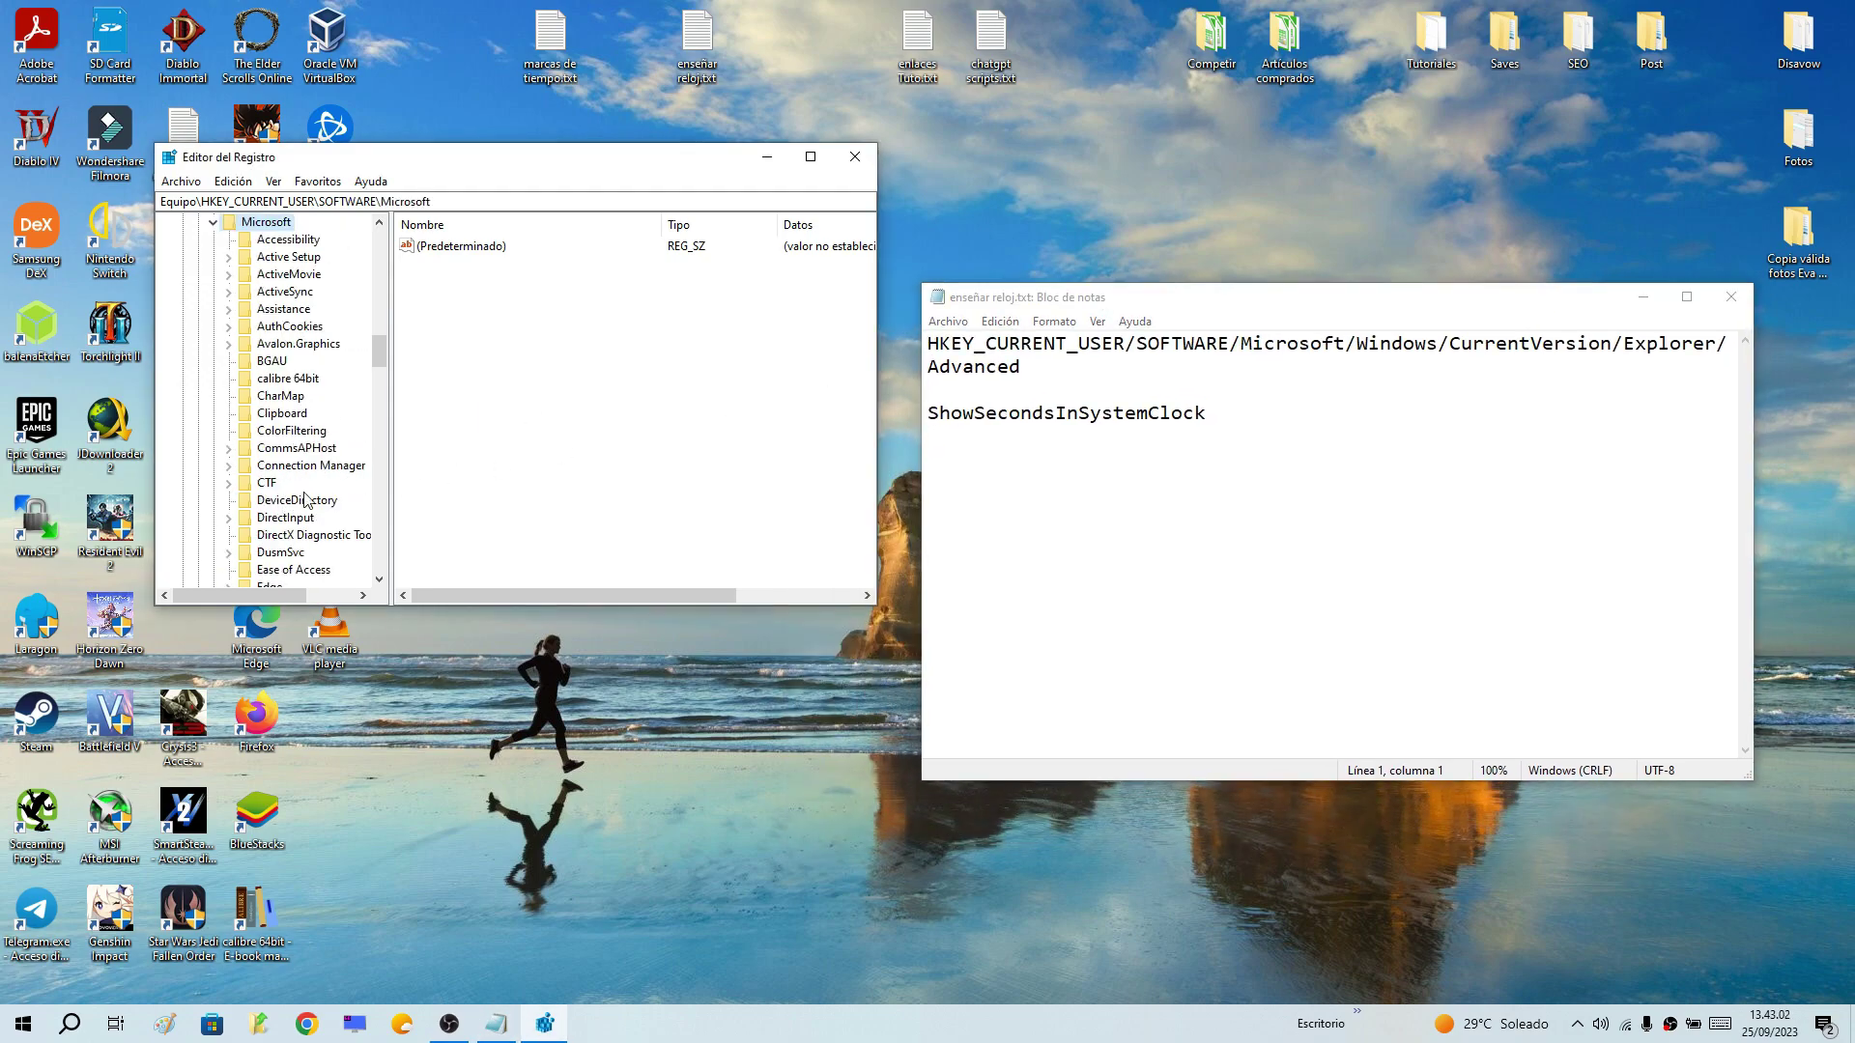
Highlight CurrentVersion in the noted path and expand the Windows and CurrentVersion keys under Microsoft
left_click_drag(1449, 344, 1613, 344)
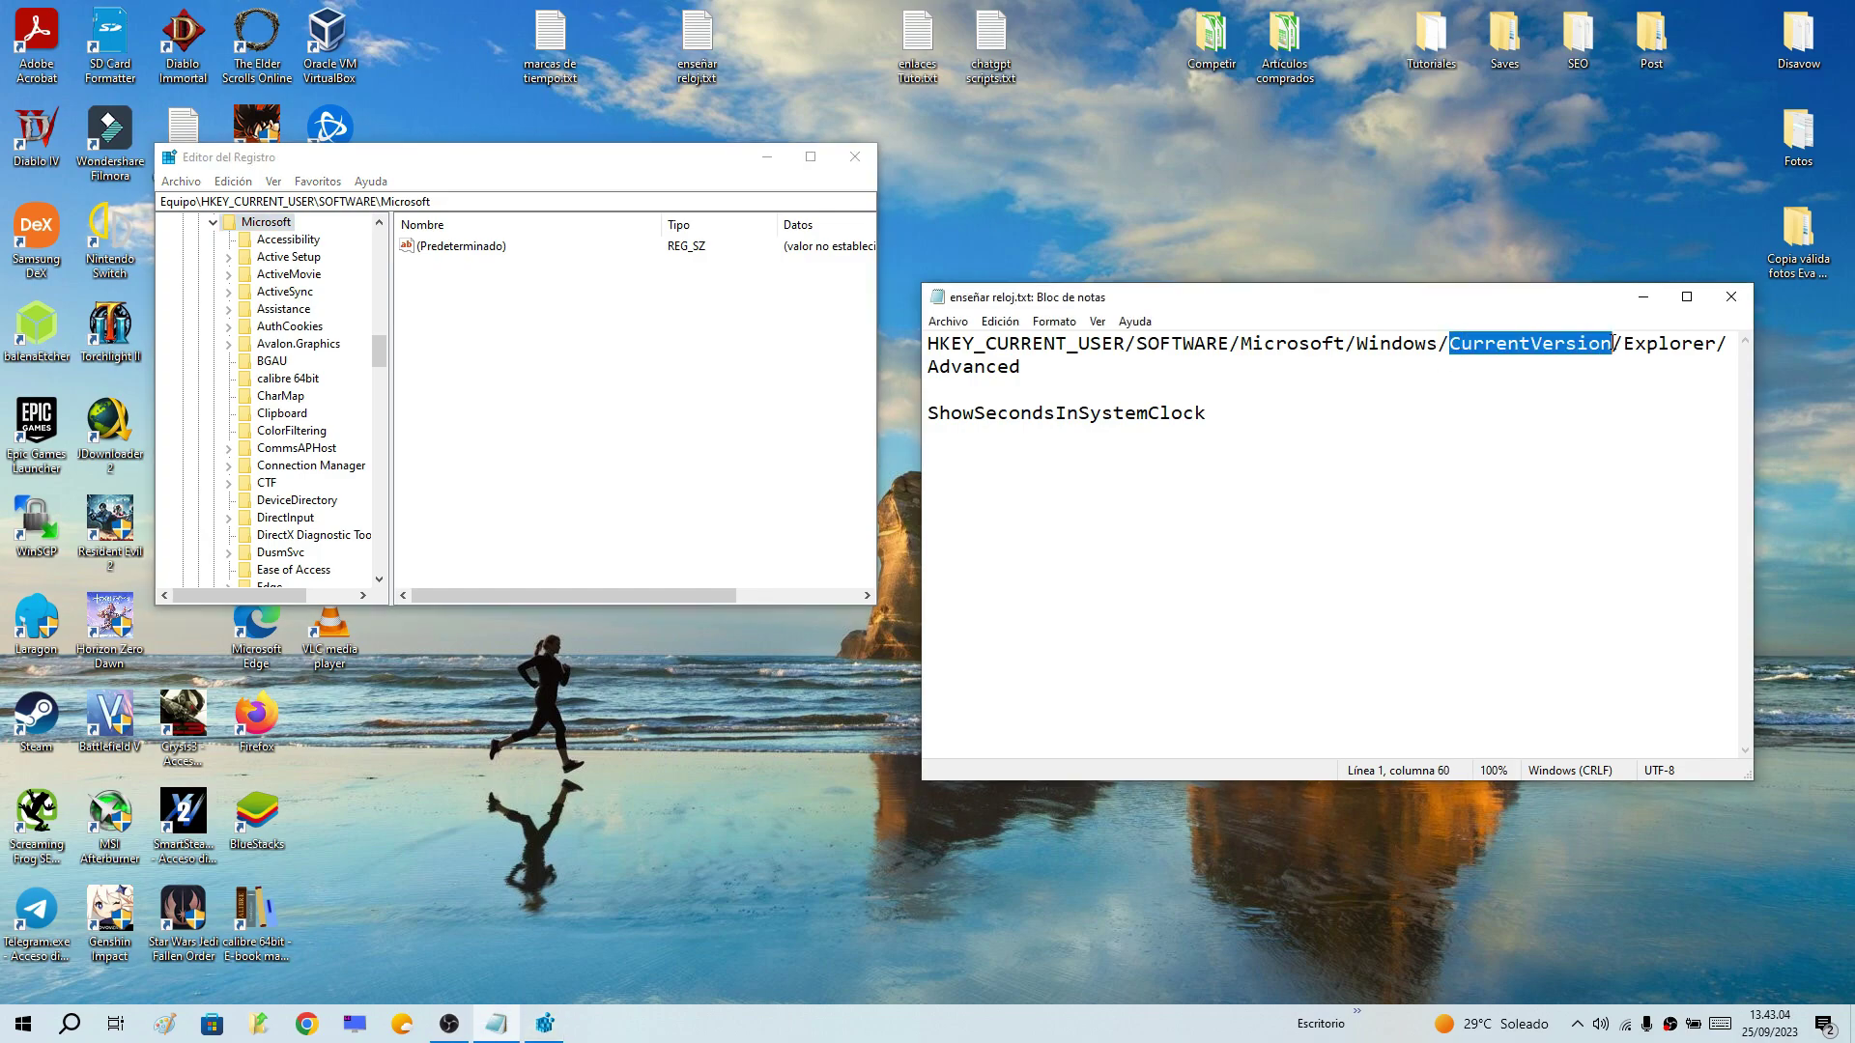
scroll(343, 407, "down", 1)
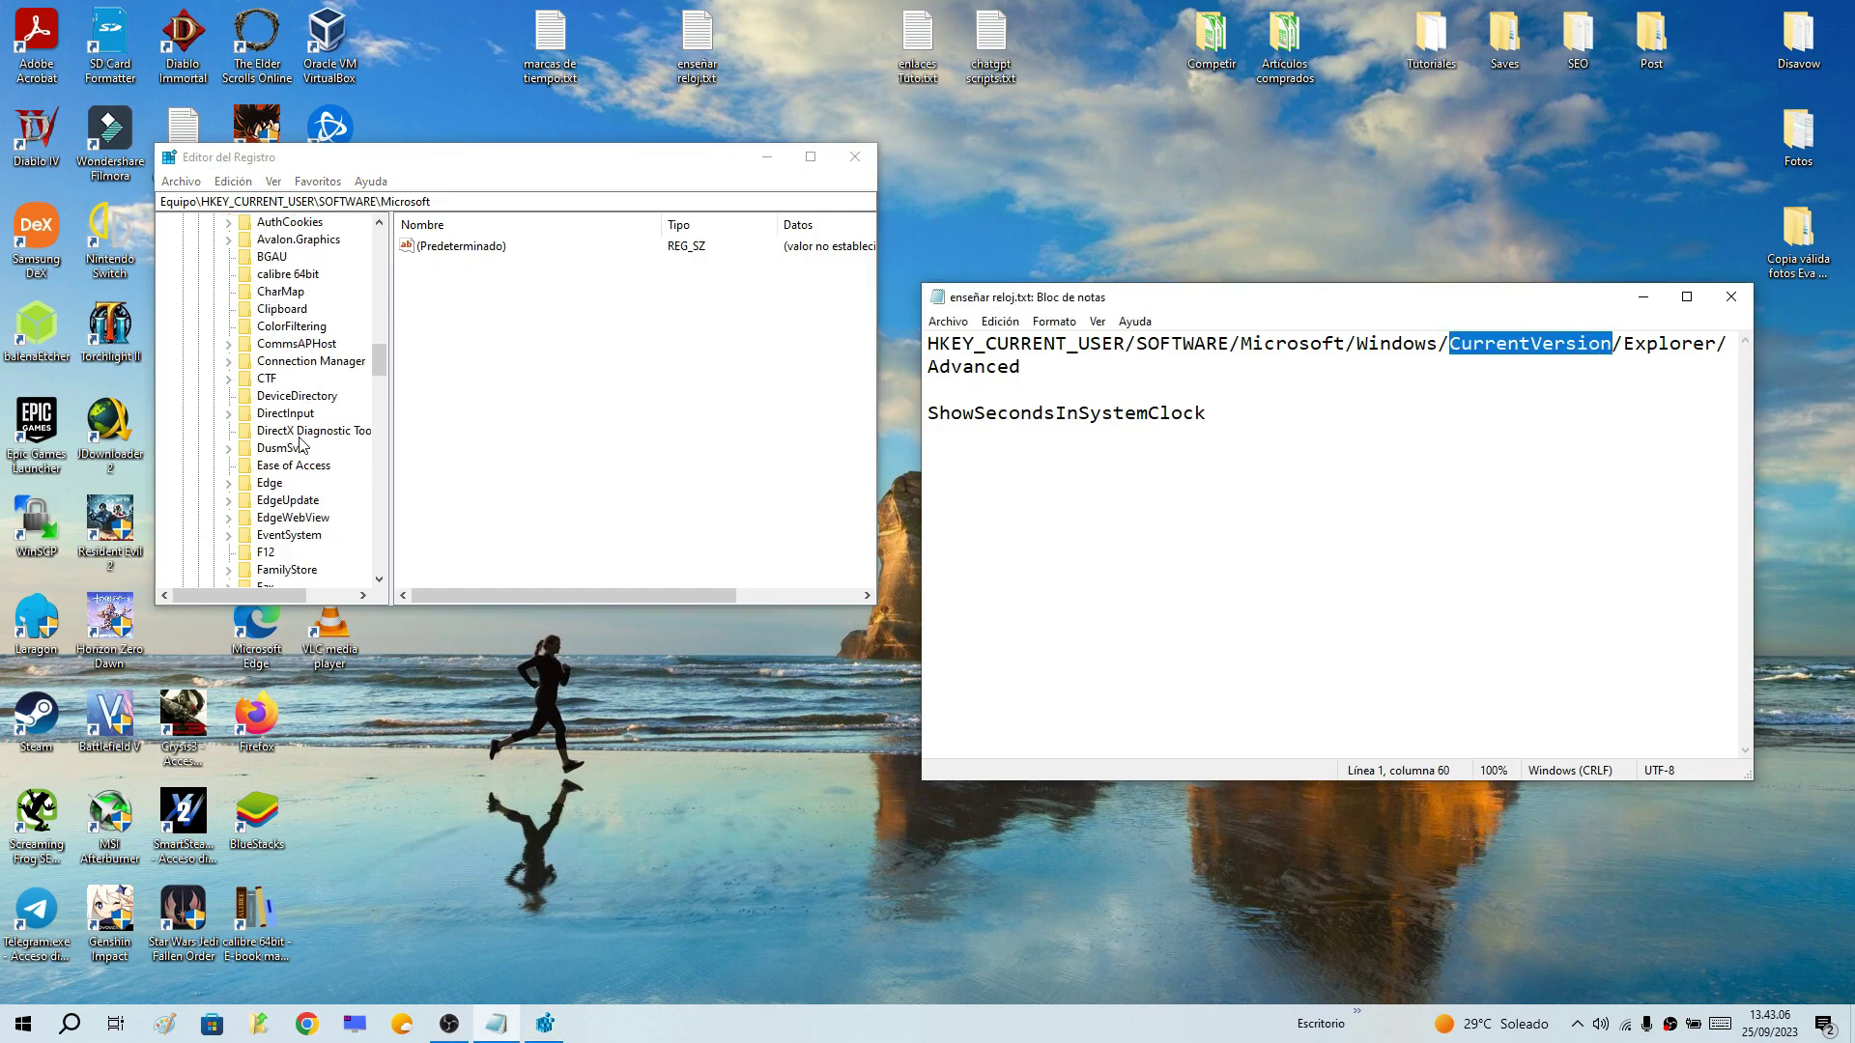
left_click(380, 359)
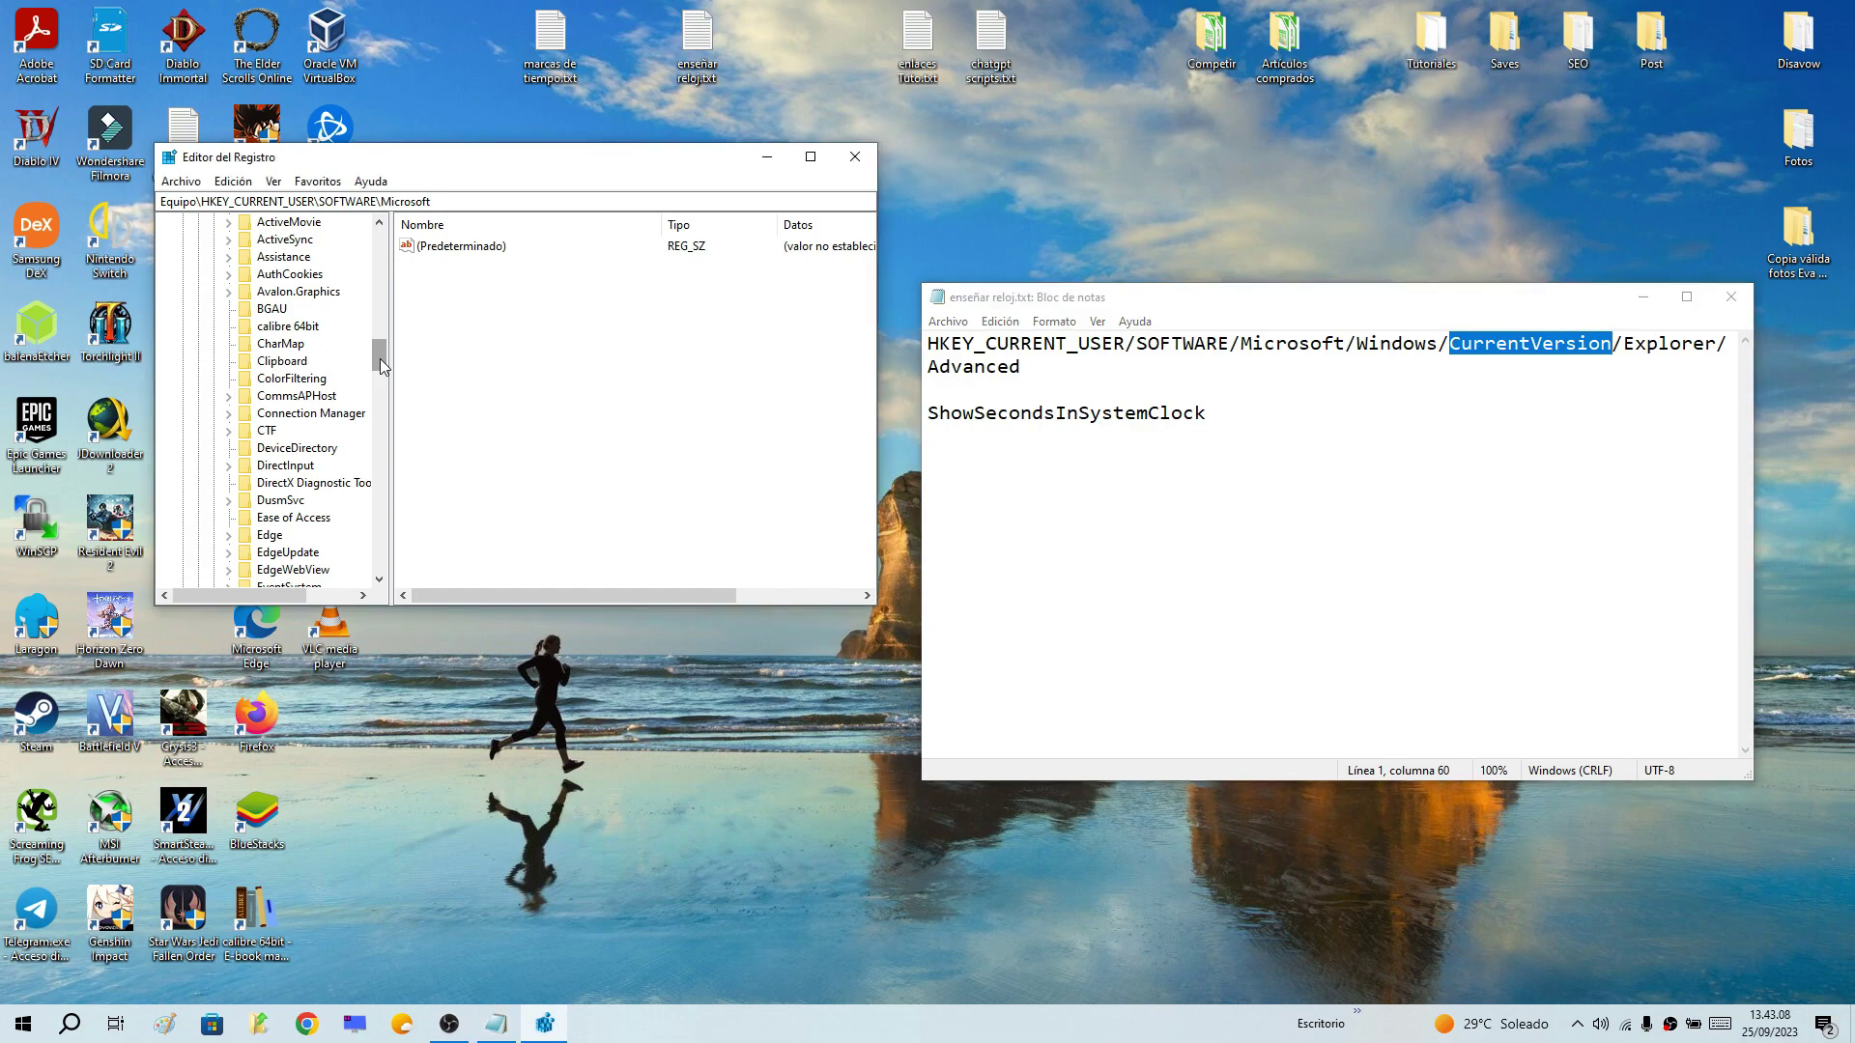
left_click_drag(382, 365, 389, 469)
double_click(279, 448)
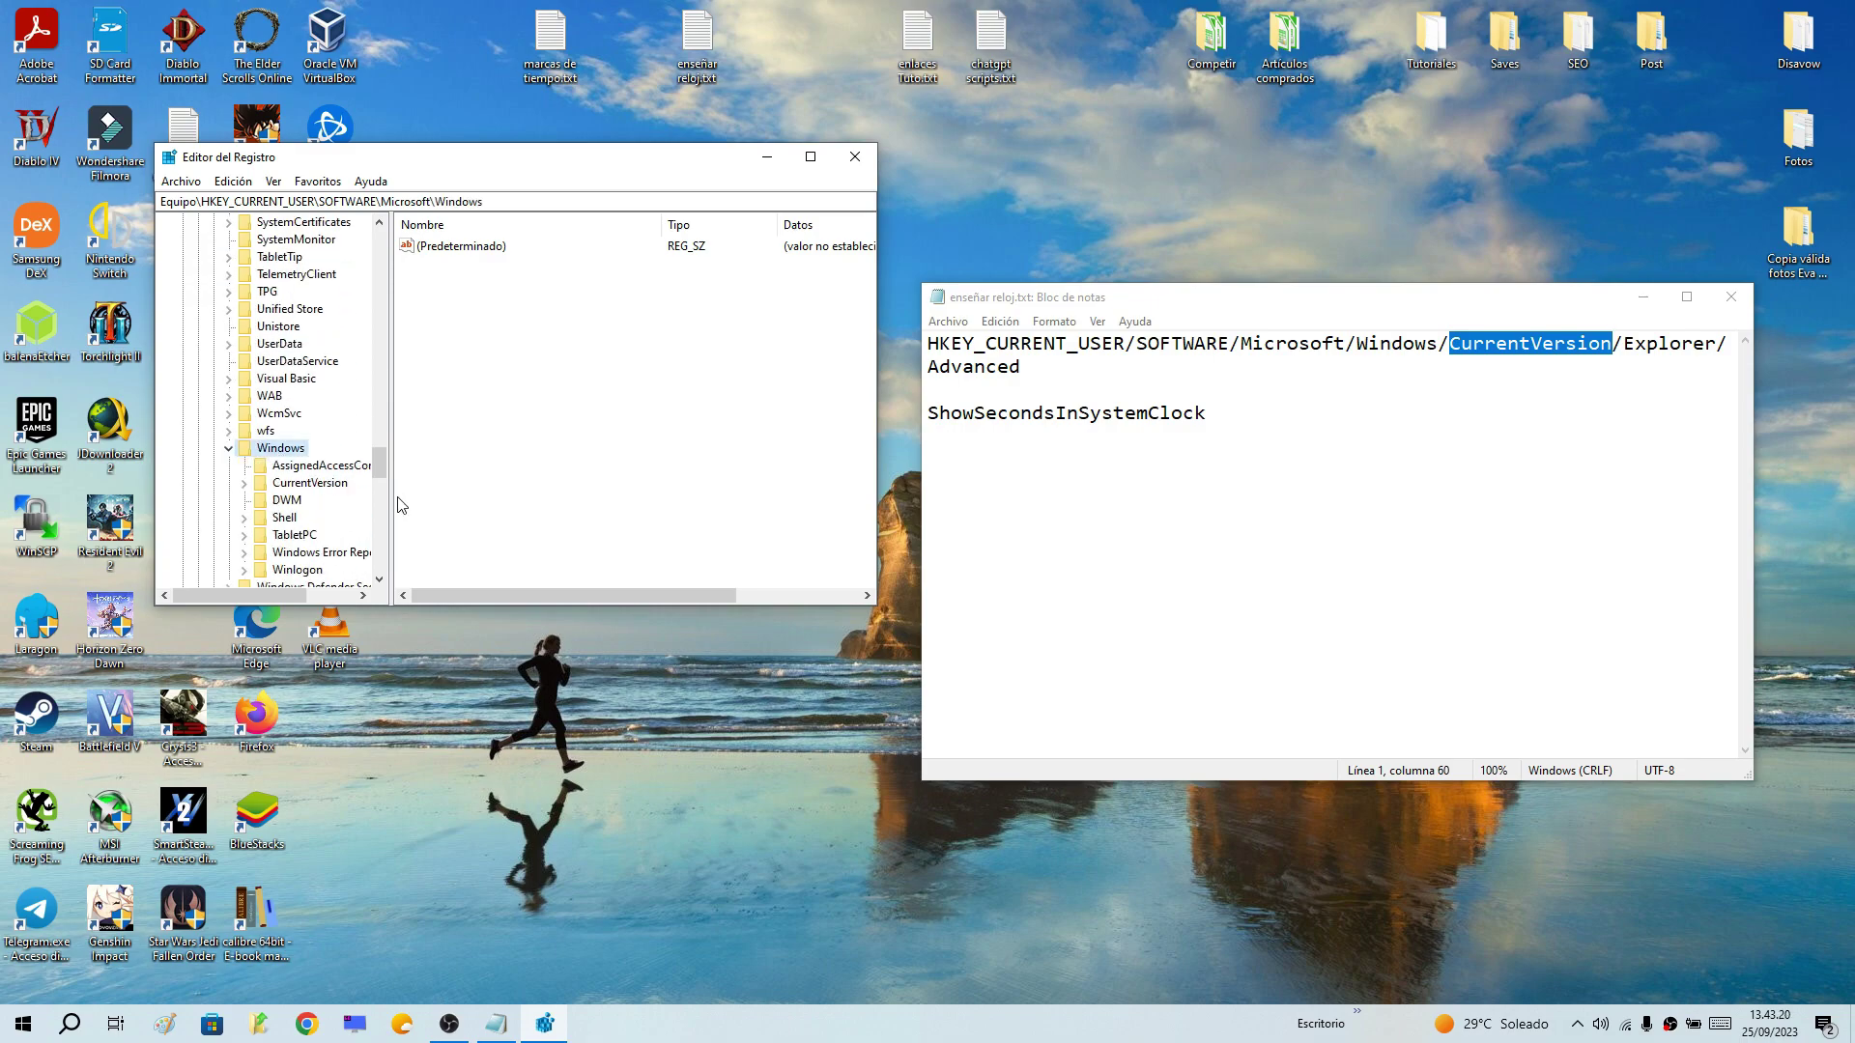
scroll(290, 406, "down", 3)
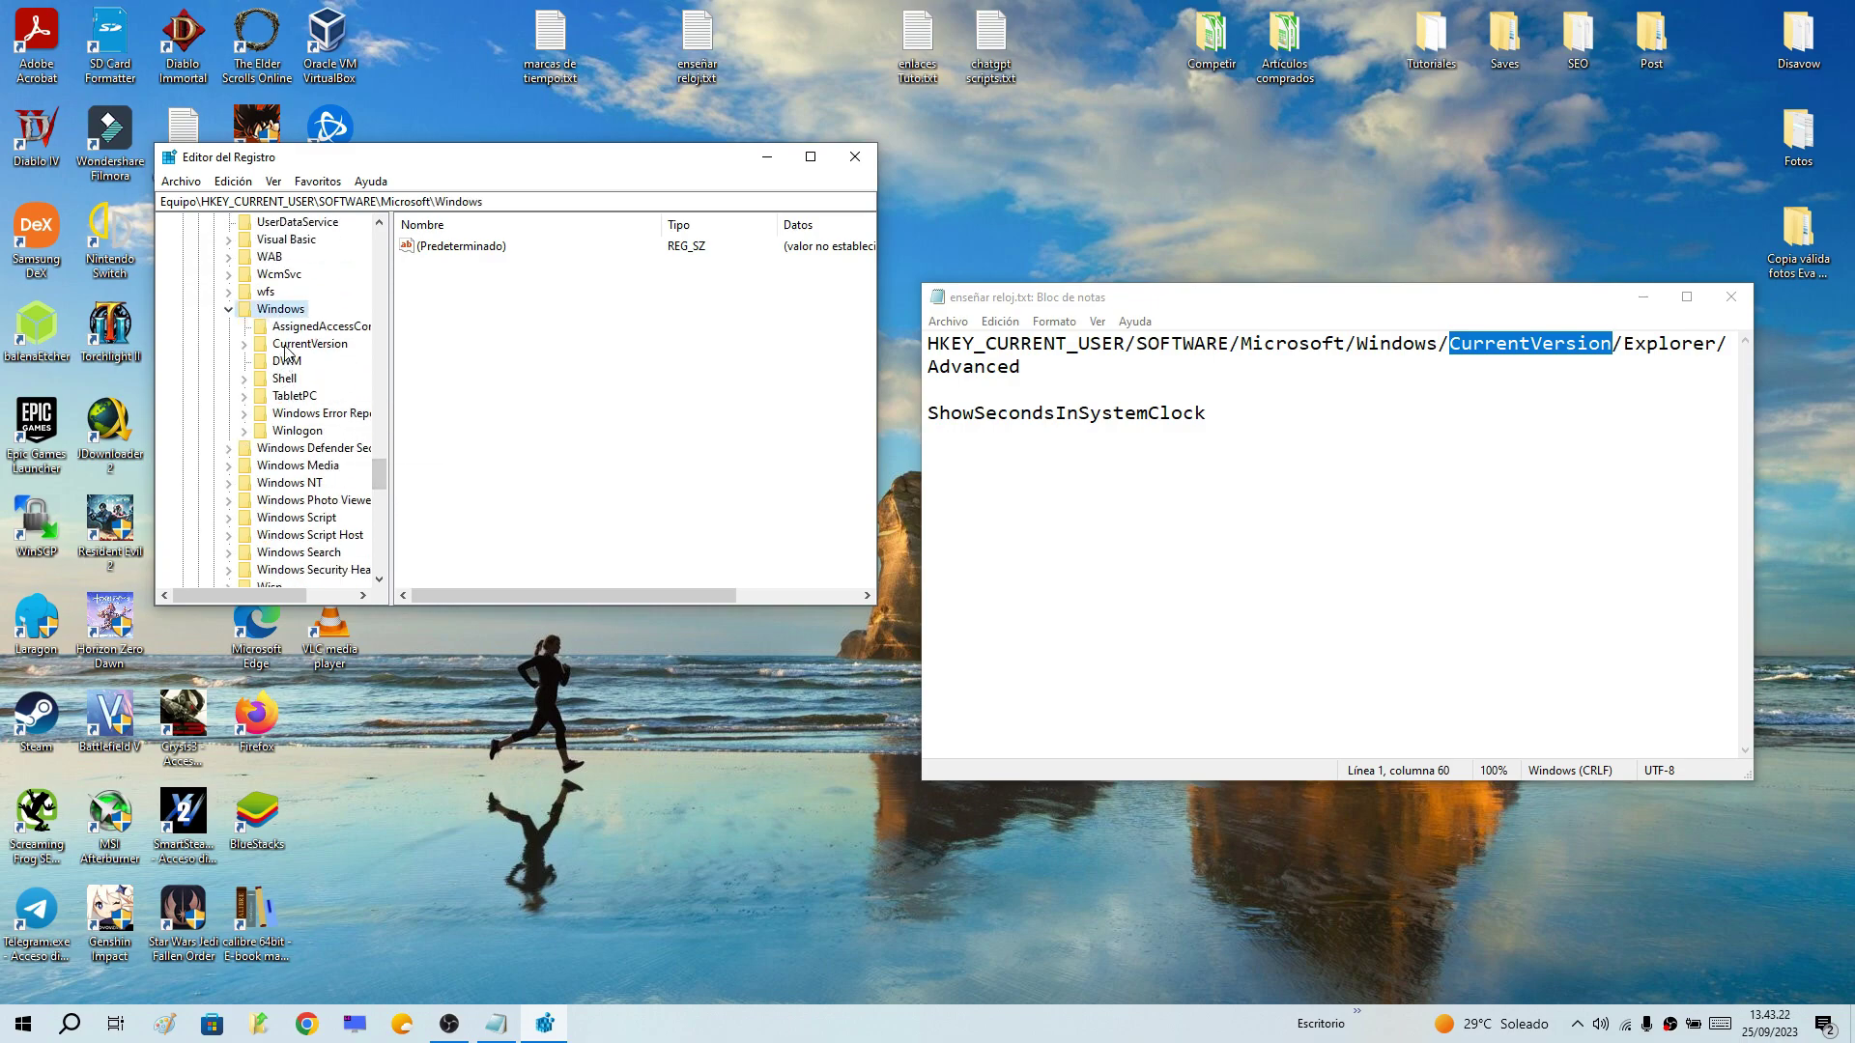
double_click(299, 355)
Highlight Explorer in the noted path and expand the Explorer key under CurrentVersion
left_click_drag(1623, 341, 1717, 343)
left_click(381, 428)
left_click_drag(382, 428, 381, 449)
left_click(303, 363)
double_click(299, 363)
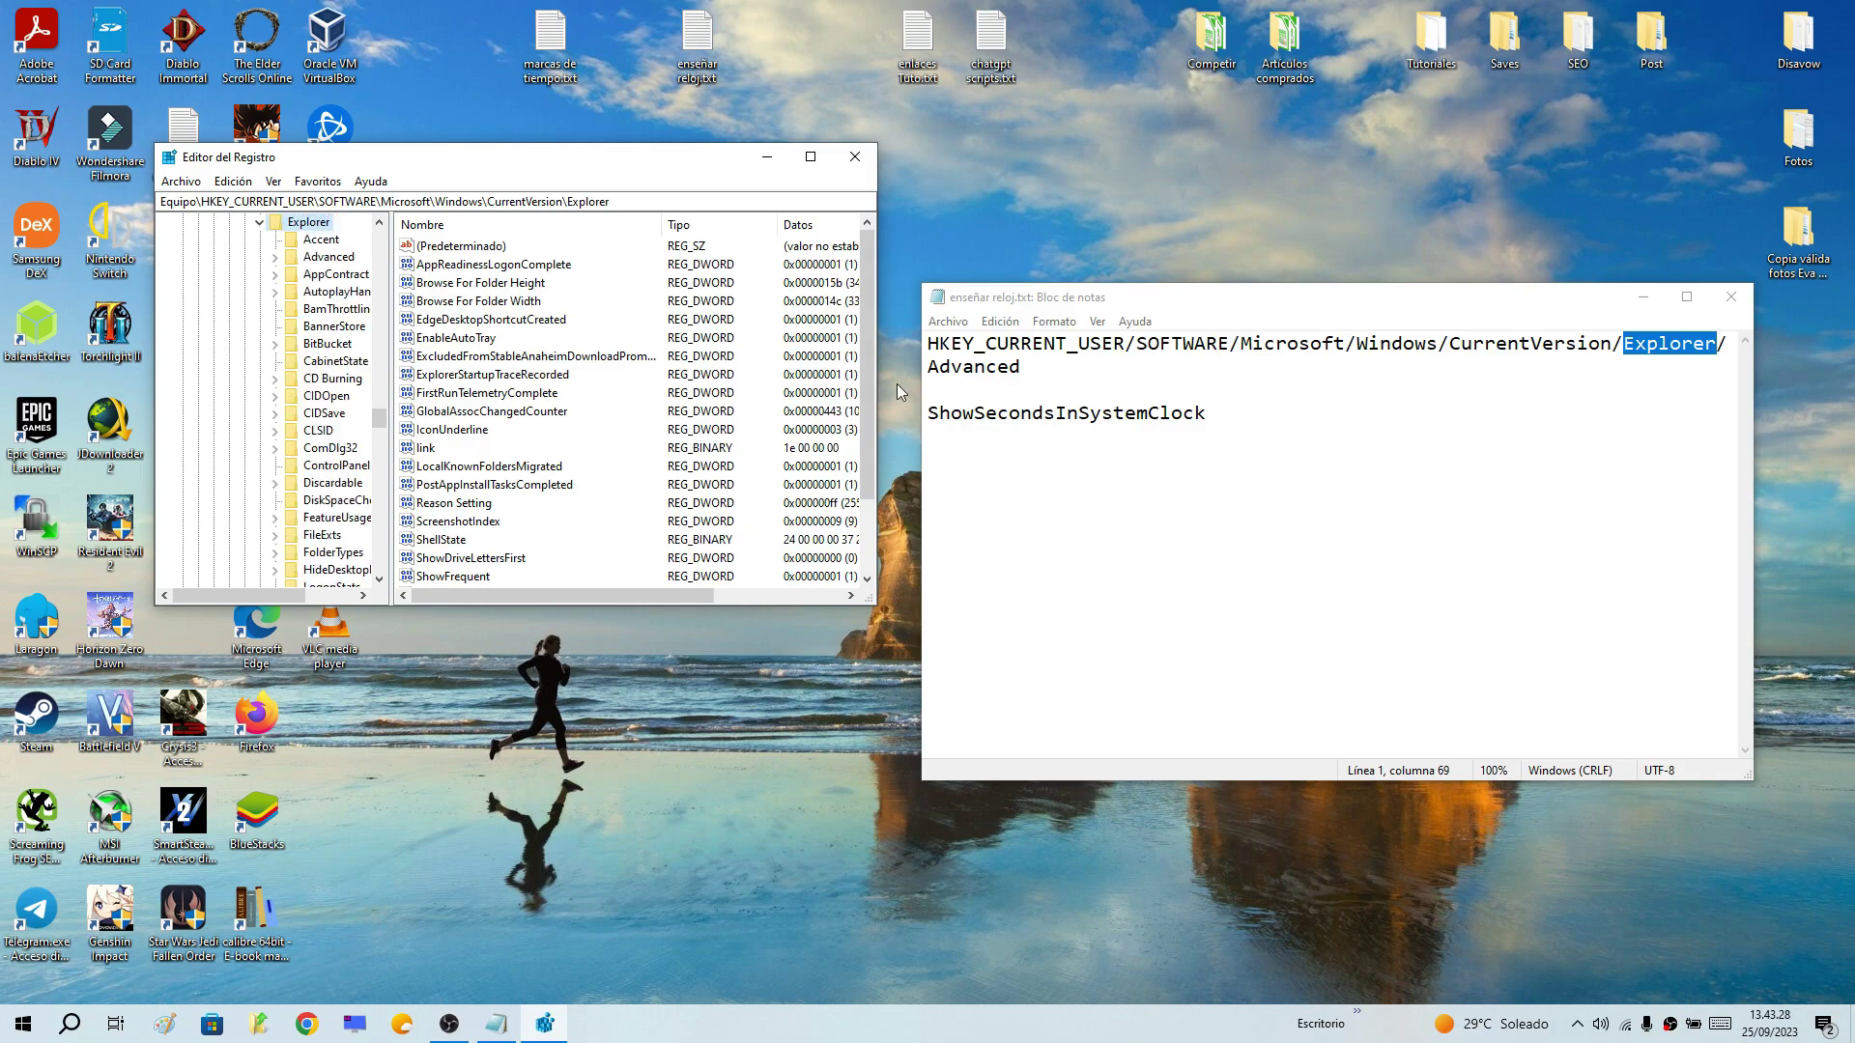
Highlight Advanced in the noted path and open the Advanced key under Explorer
left_click_drag(930, 367, 927, 391)
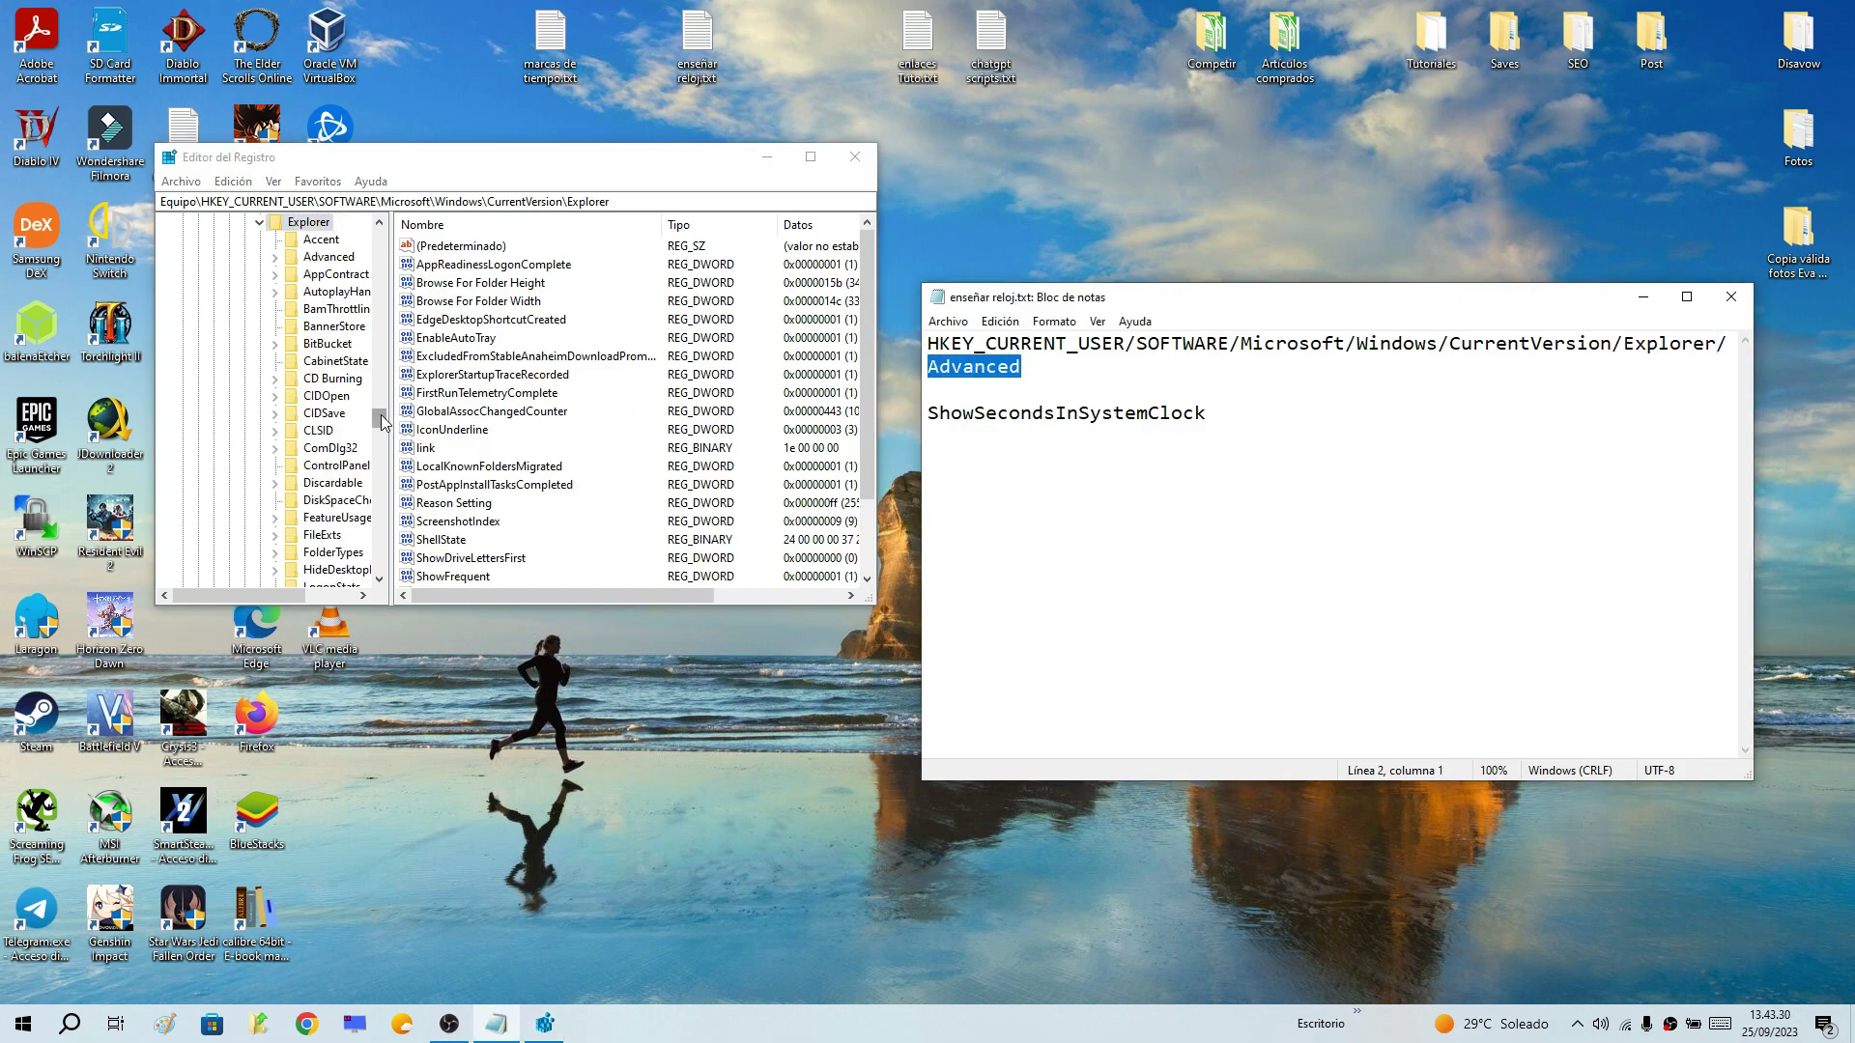
double_click(328, 256)
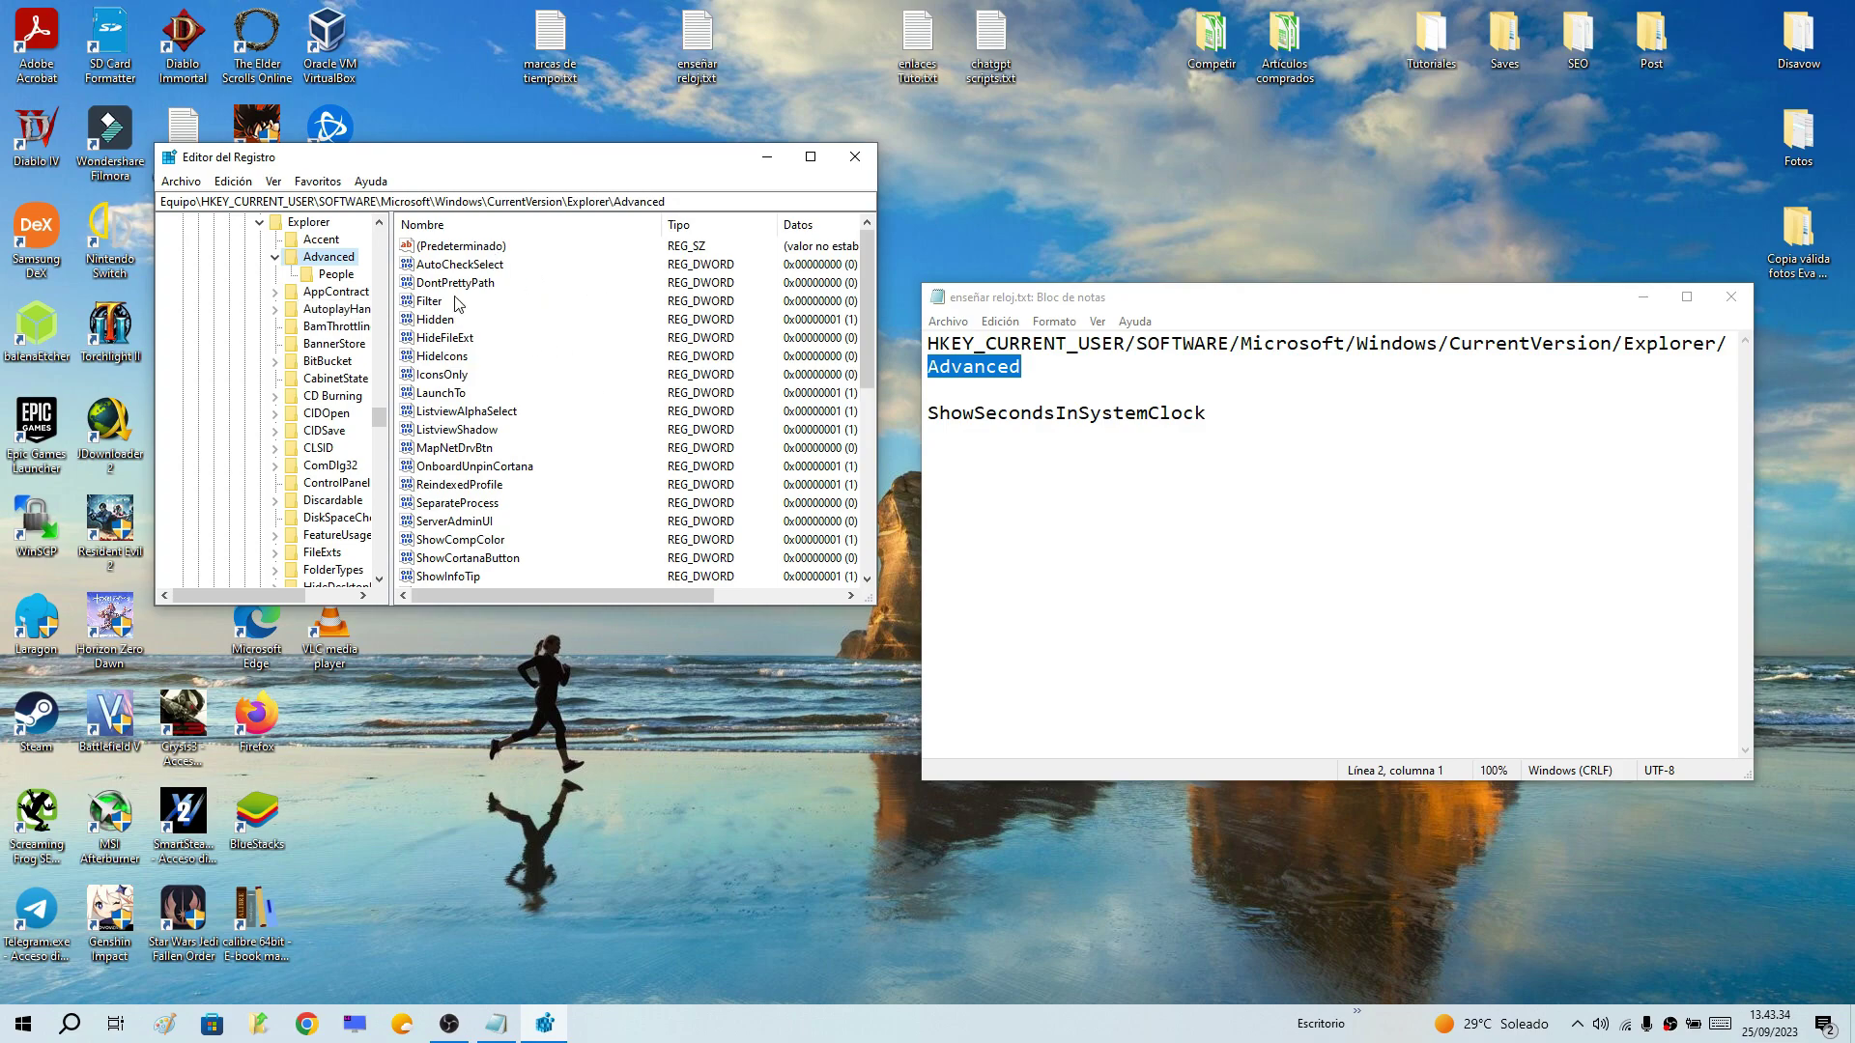
Highlight ShowSecondsInSystemClock in the note, find that value in the Advanced key, and view its data without changing it
scroll(652, 289, "down", 5)
scroll(657, 314, "up", 5)
scroll(609, 312, "down", 7)
left_click_drag(937, 417, 1216, 418)
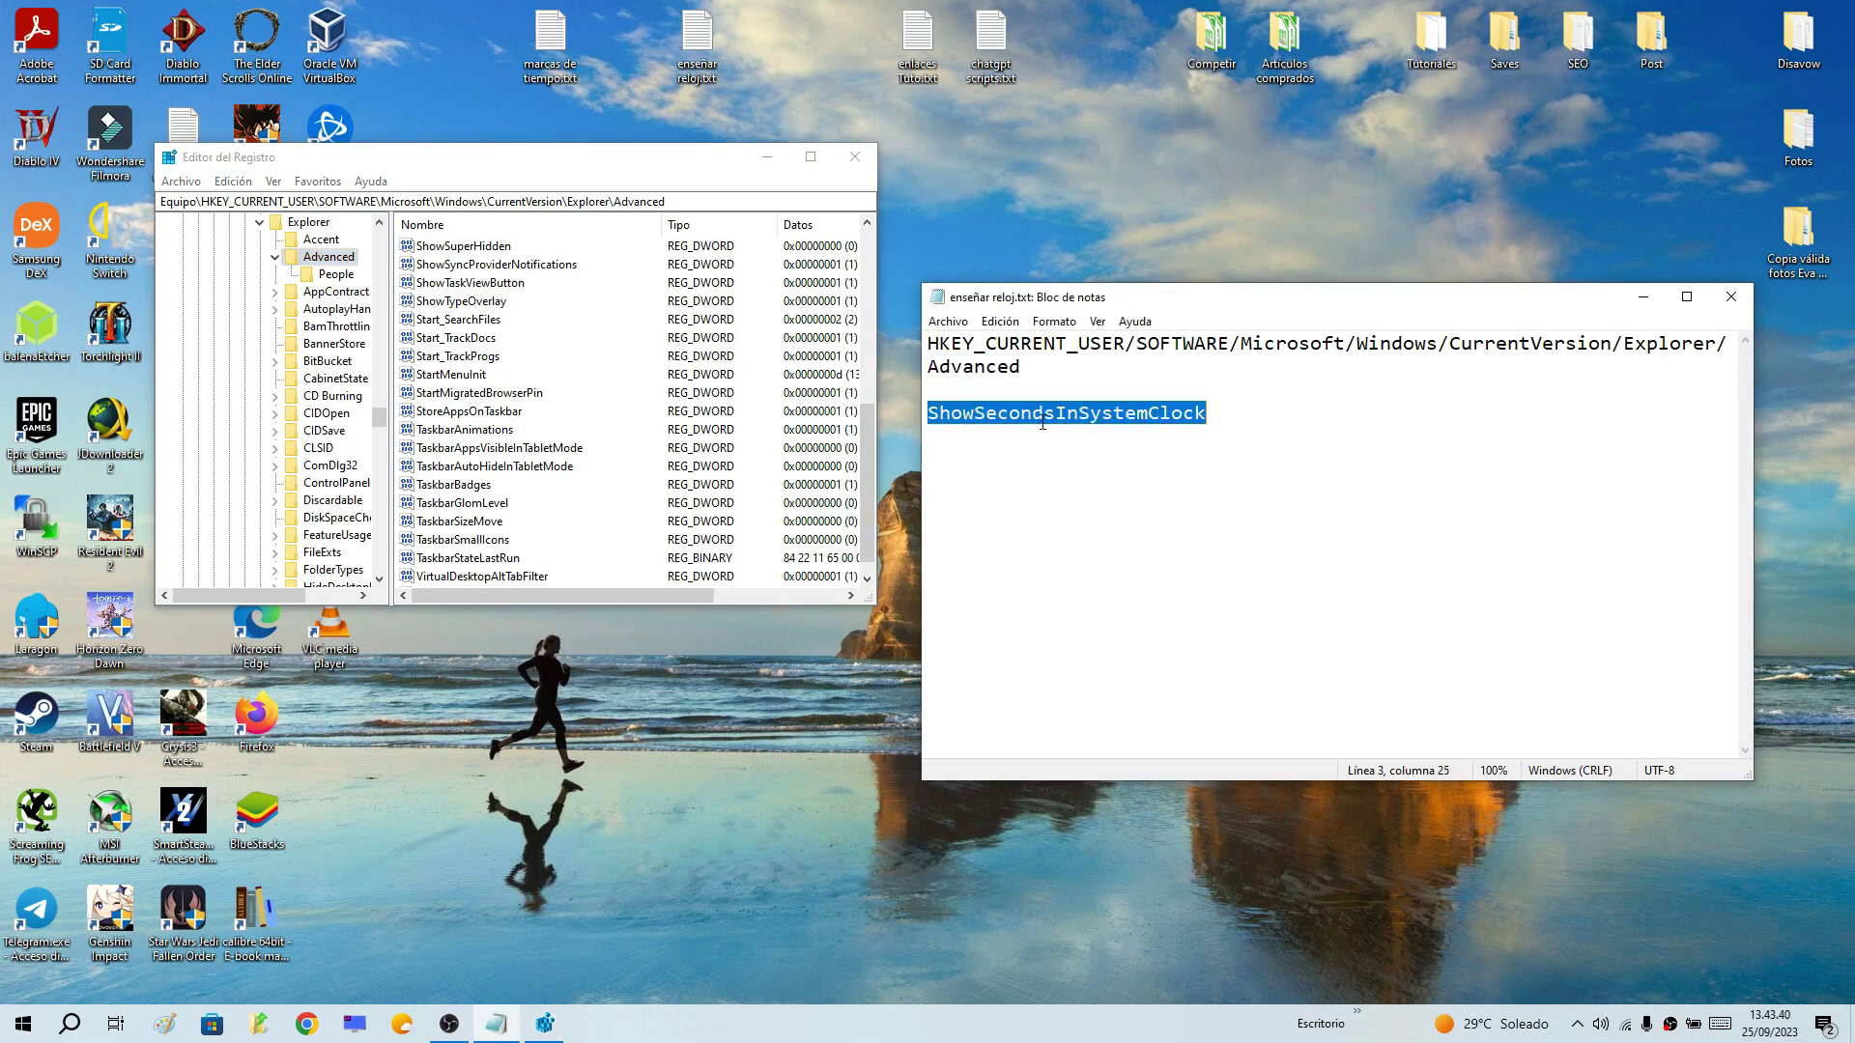
scroll(473, 429, "up", 2)
scroll(473, 429, "up", 1)
left_click(472, 376)
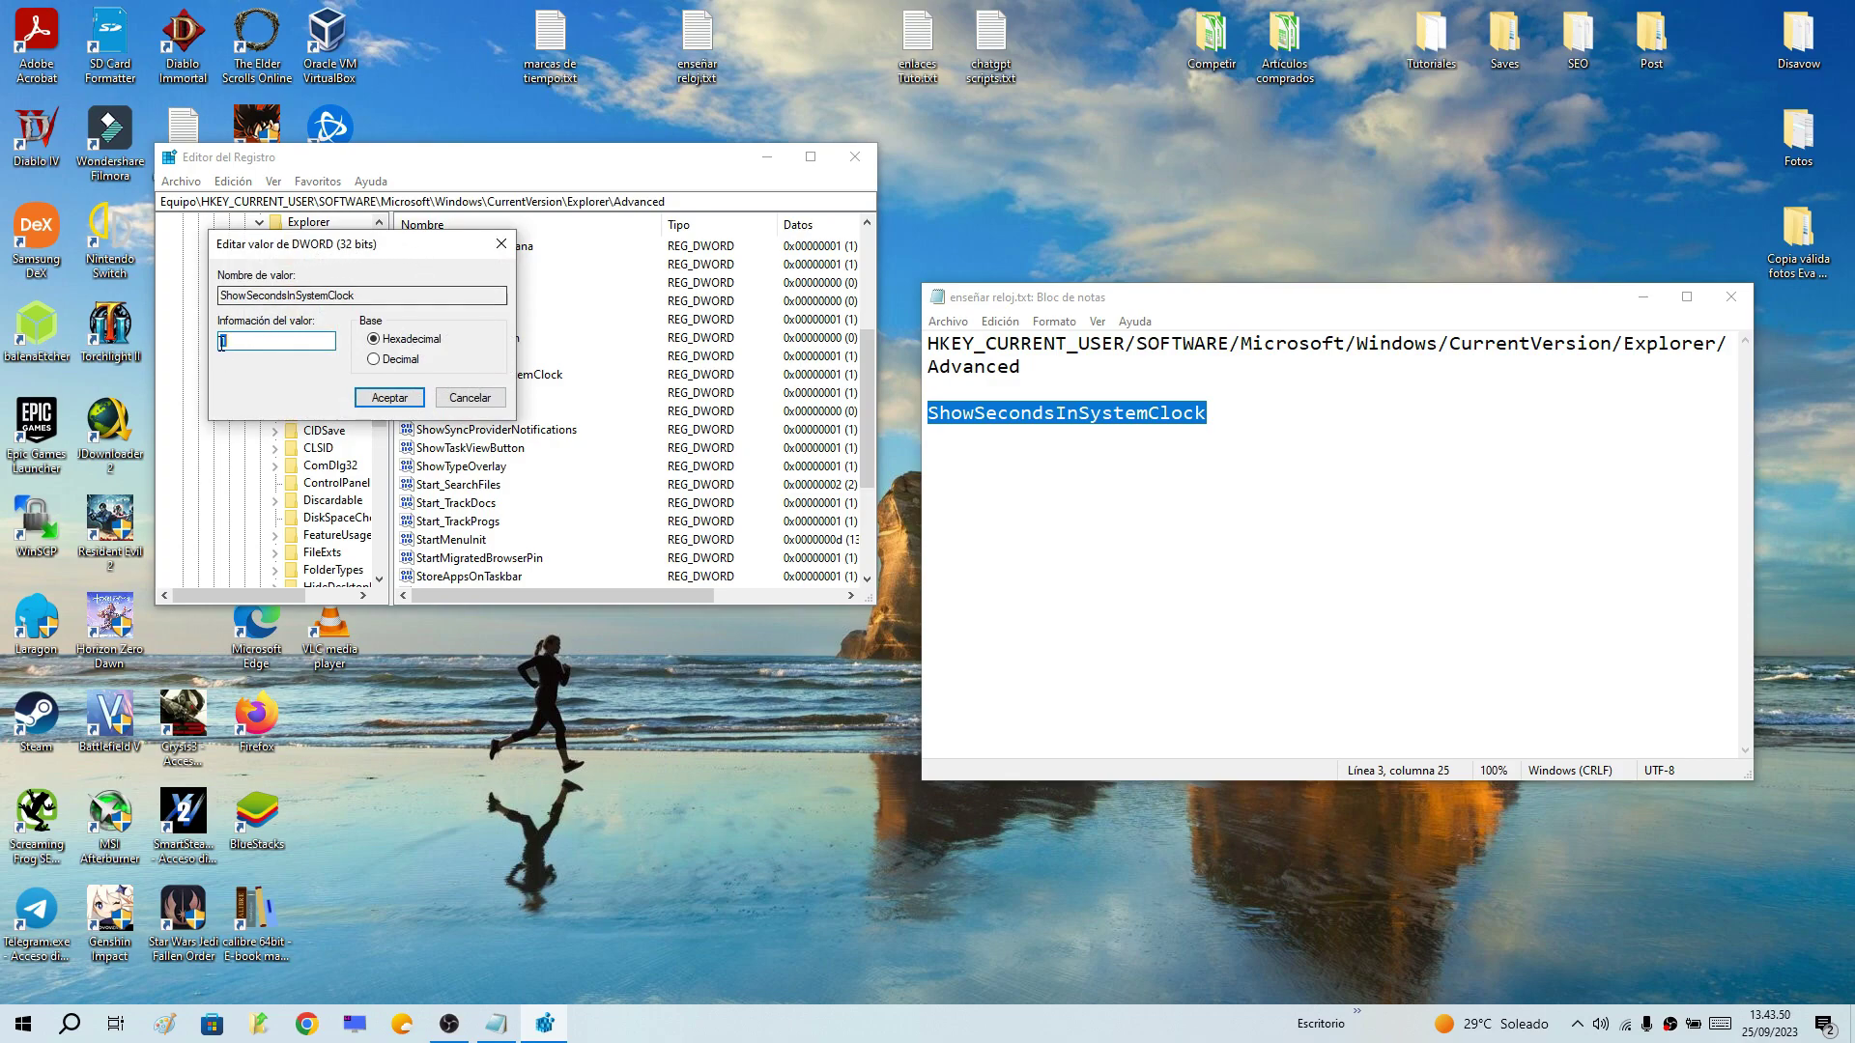
left_click(502, 246)
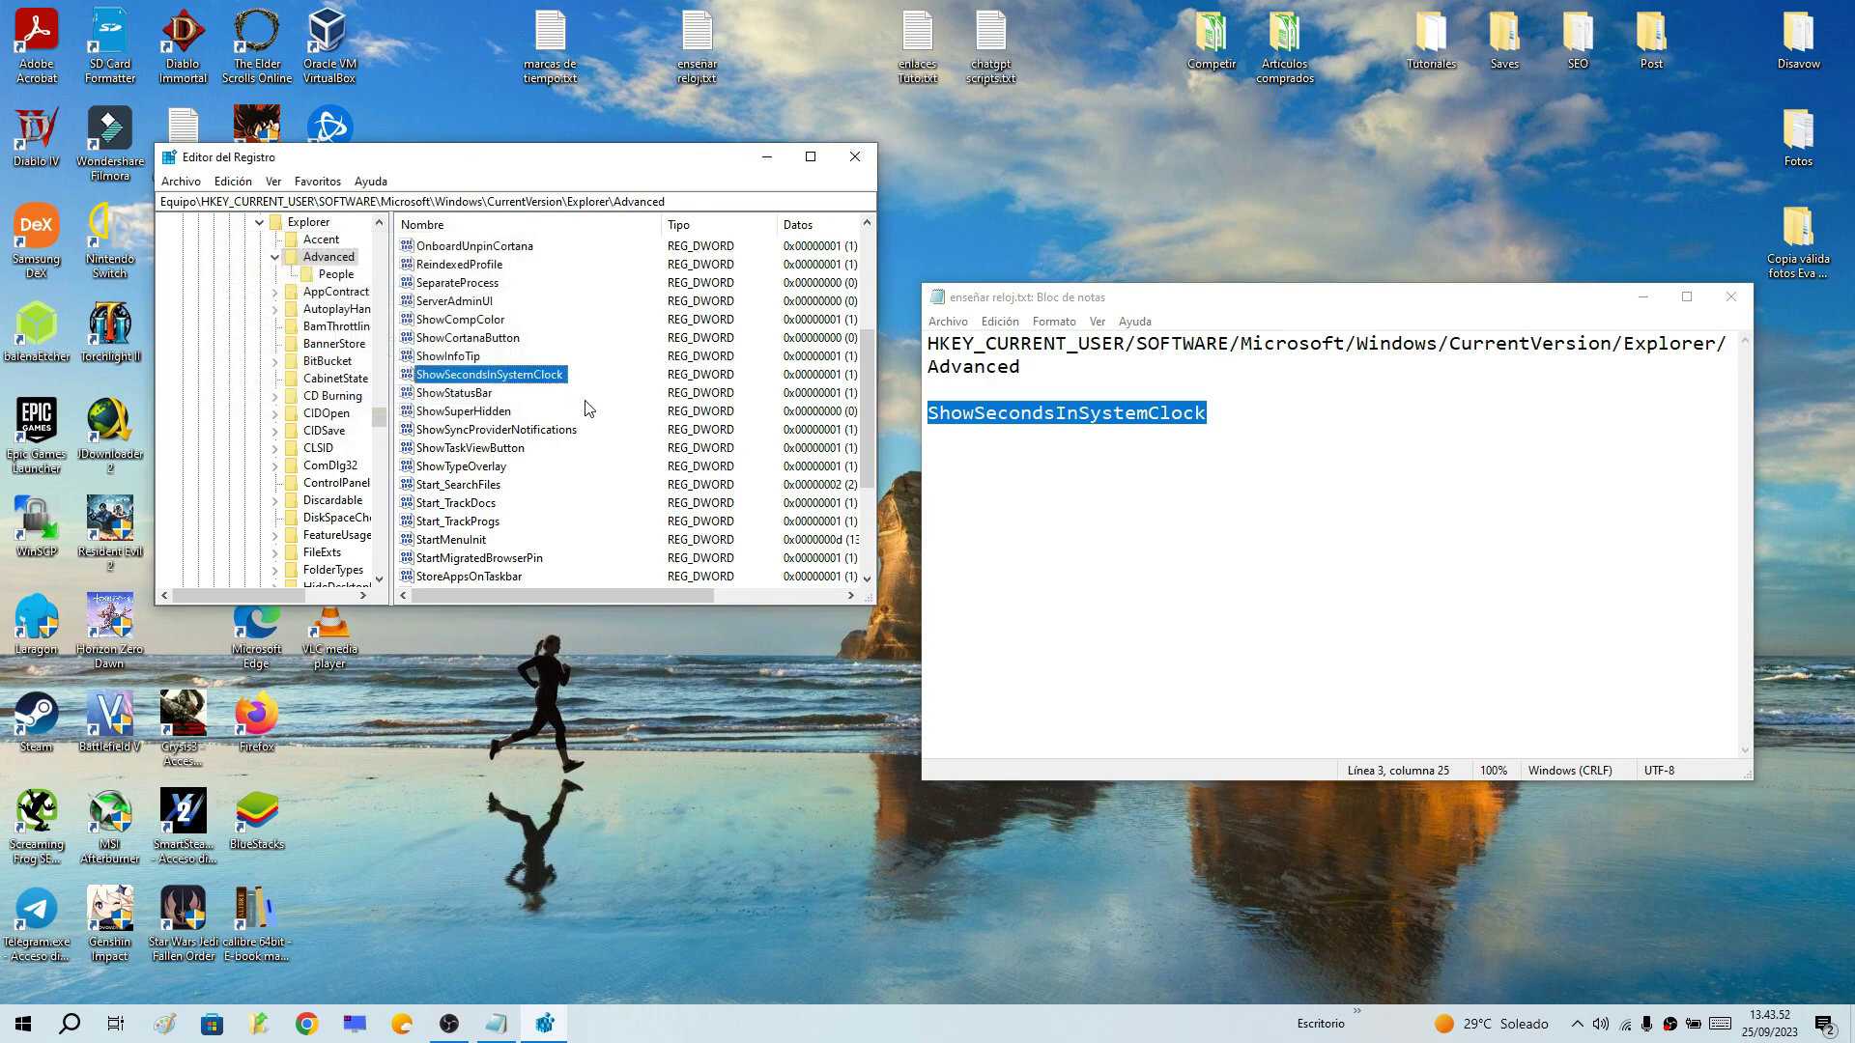
Set the ShowSecondsInSystemClock value to 0
double_click(506, 375)
left_click(253, 341)
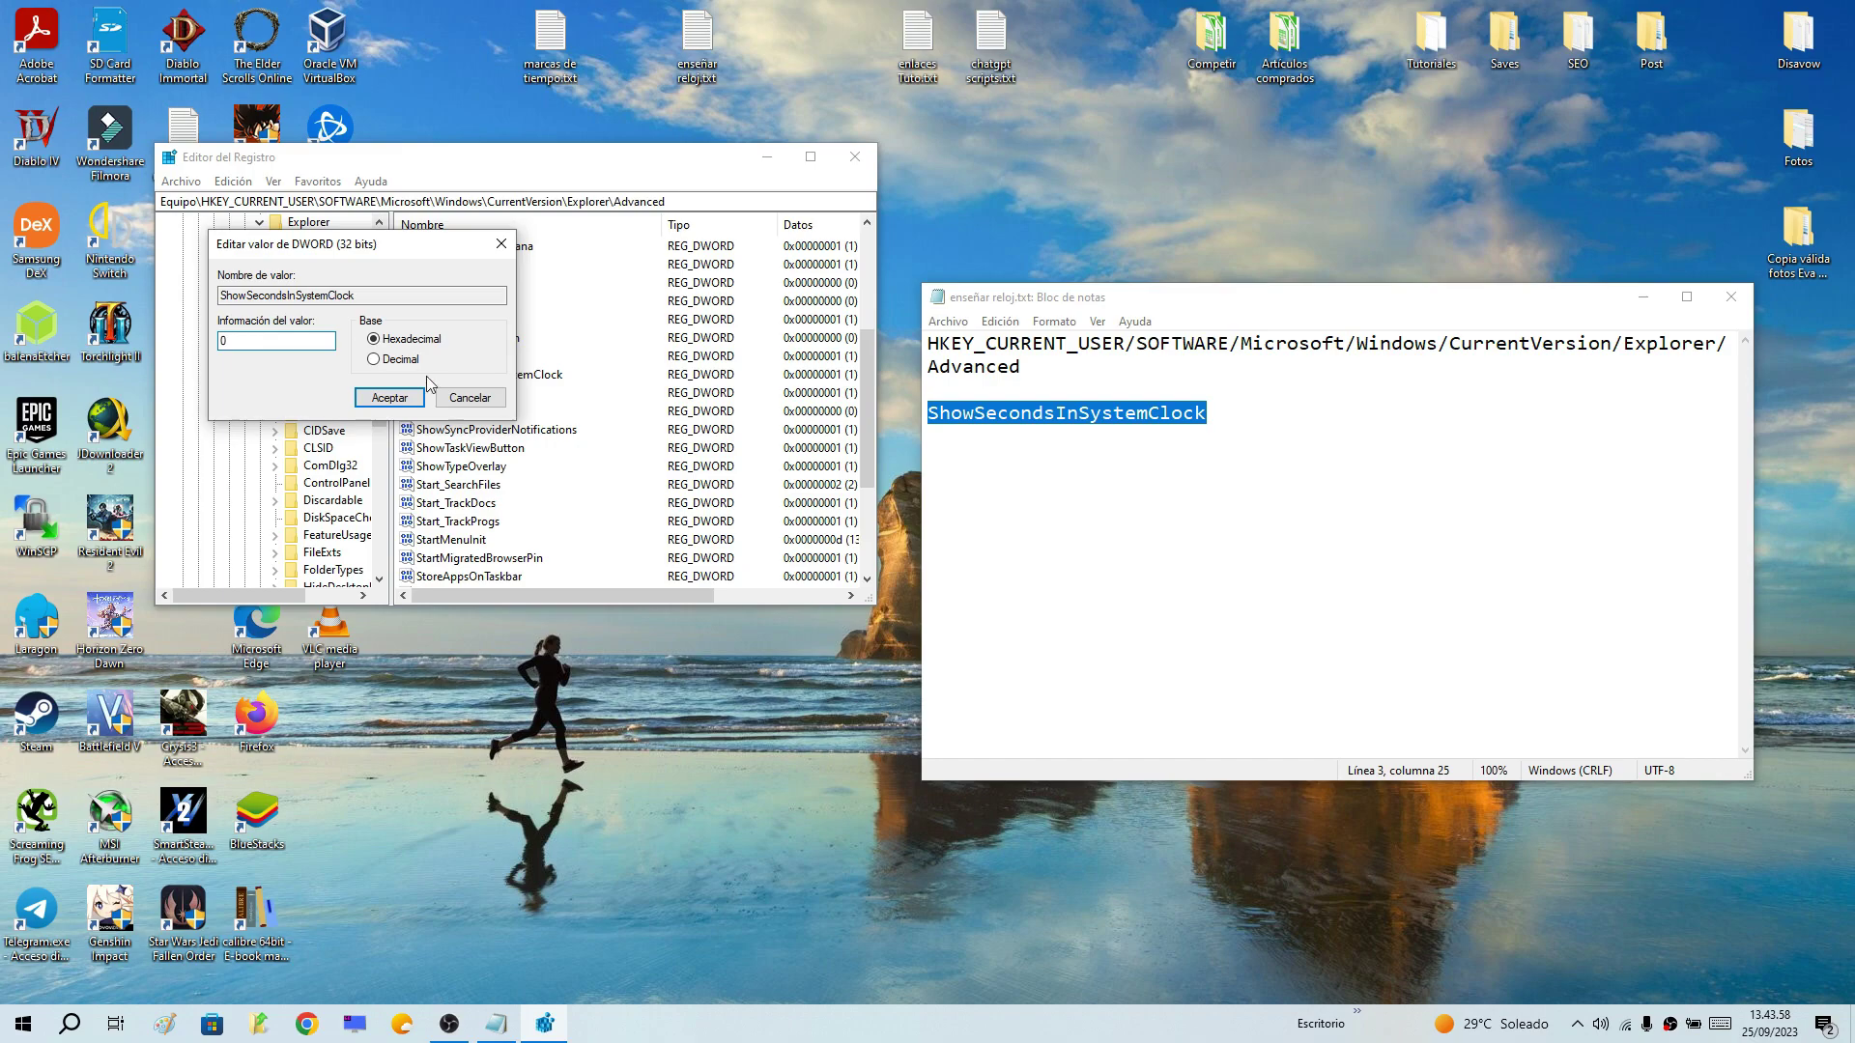
left_click(396, 398)
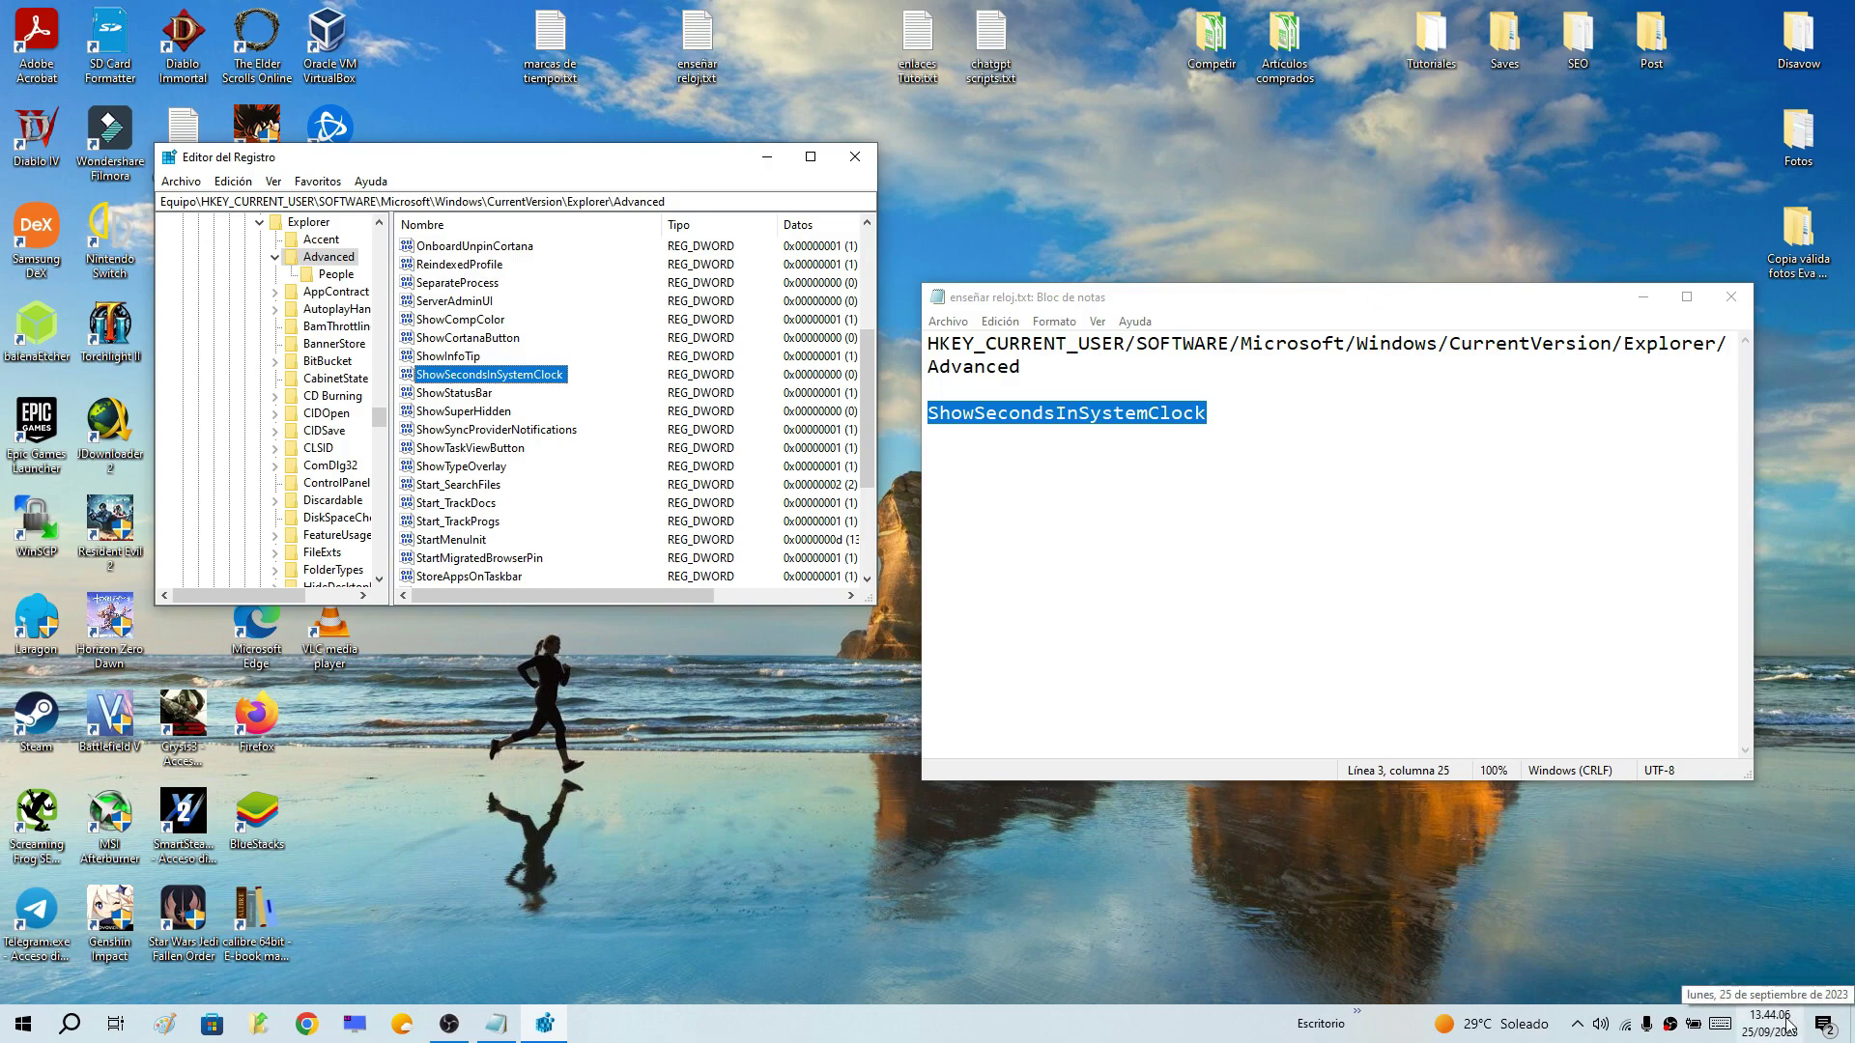
Delete the ShowSecondsInSystemClock value from the Advanced key permanently
right_click(500, 384)
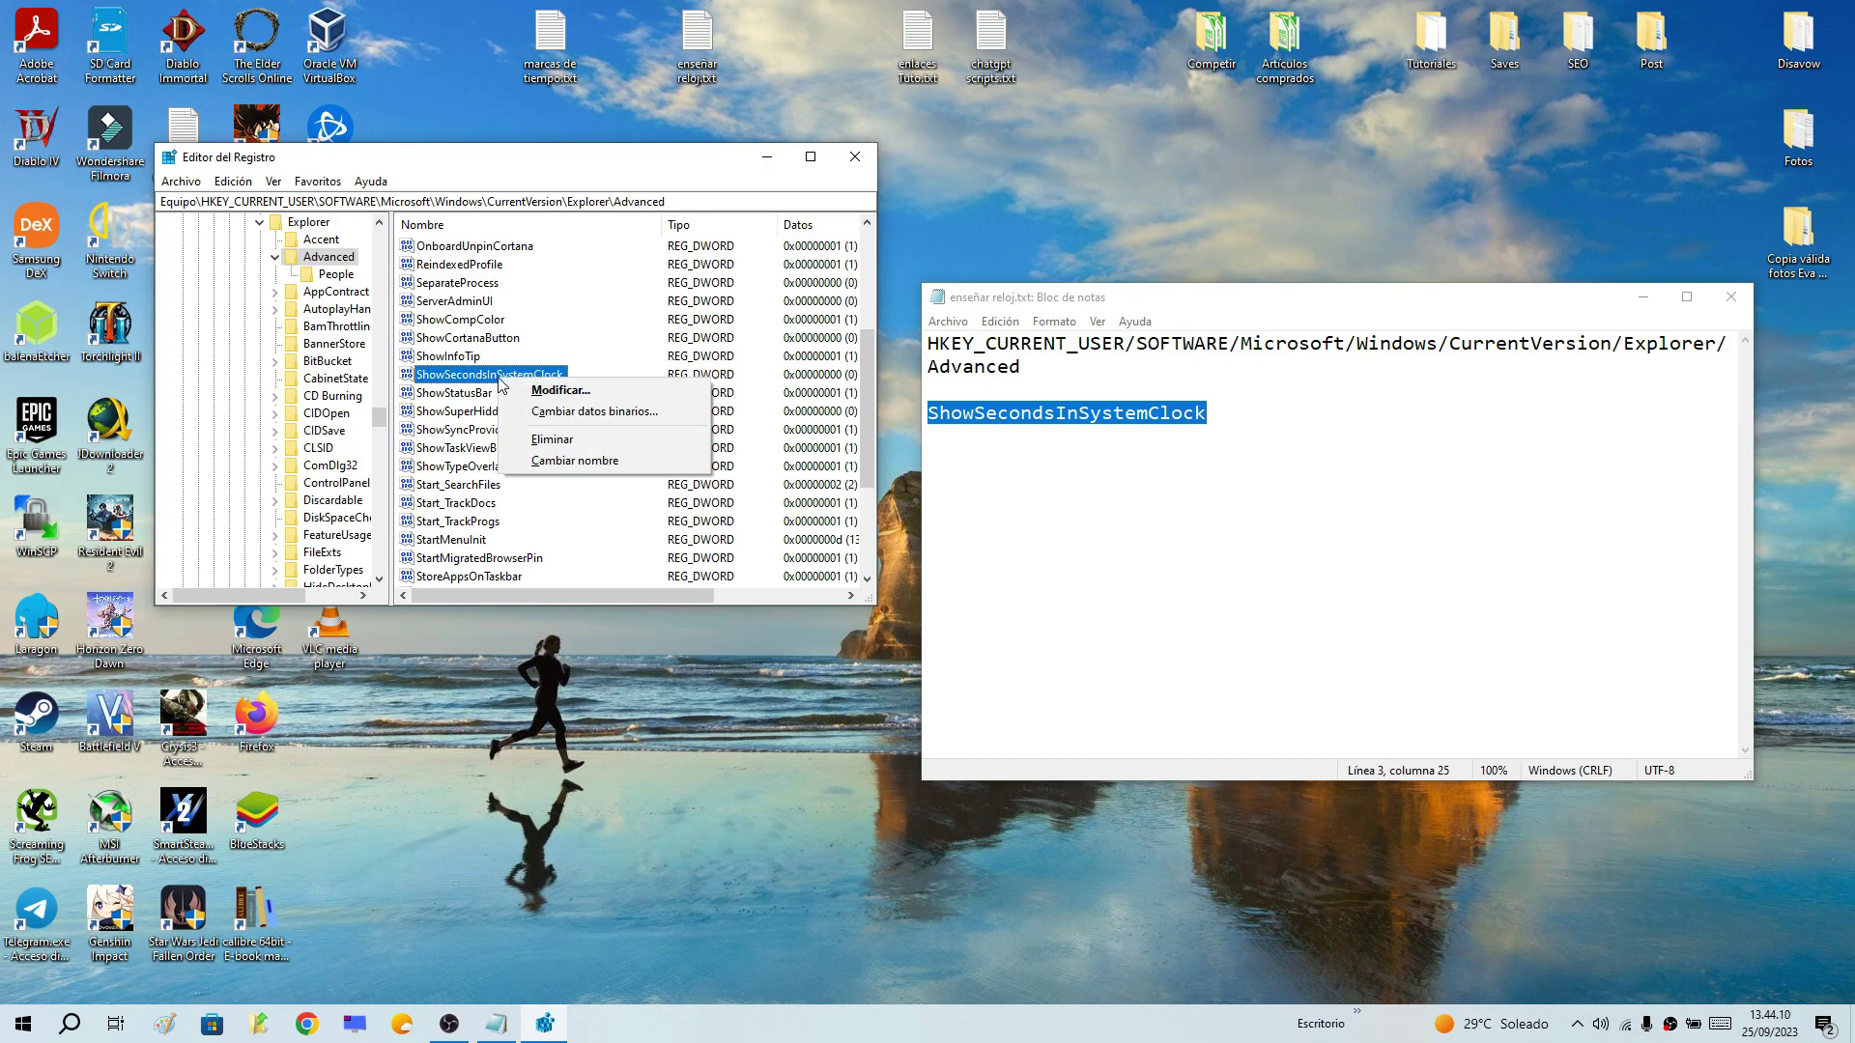
left_click(572, 440)
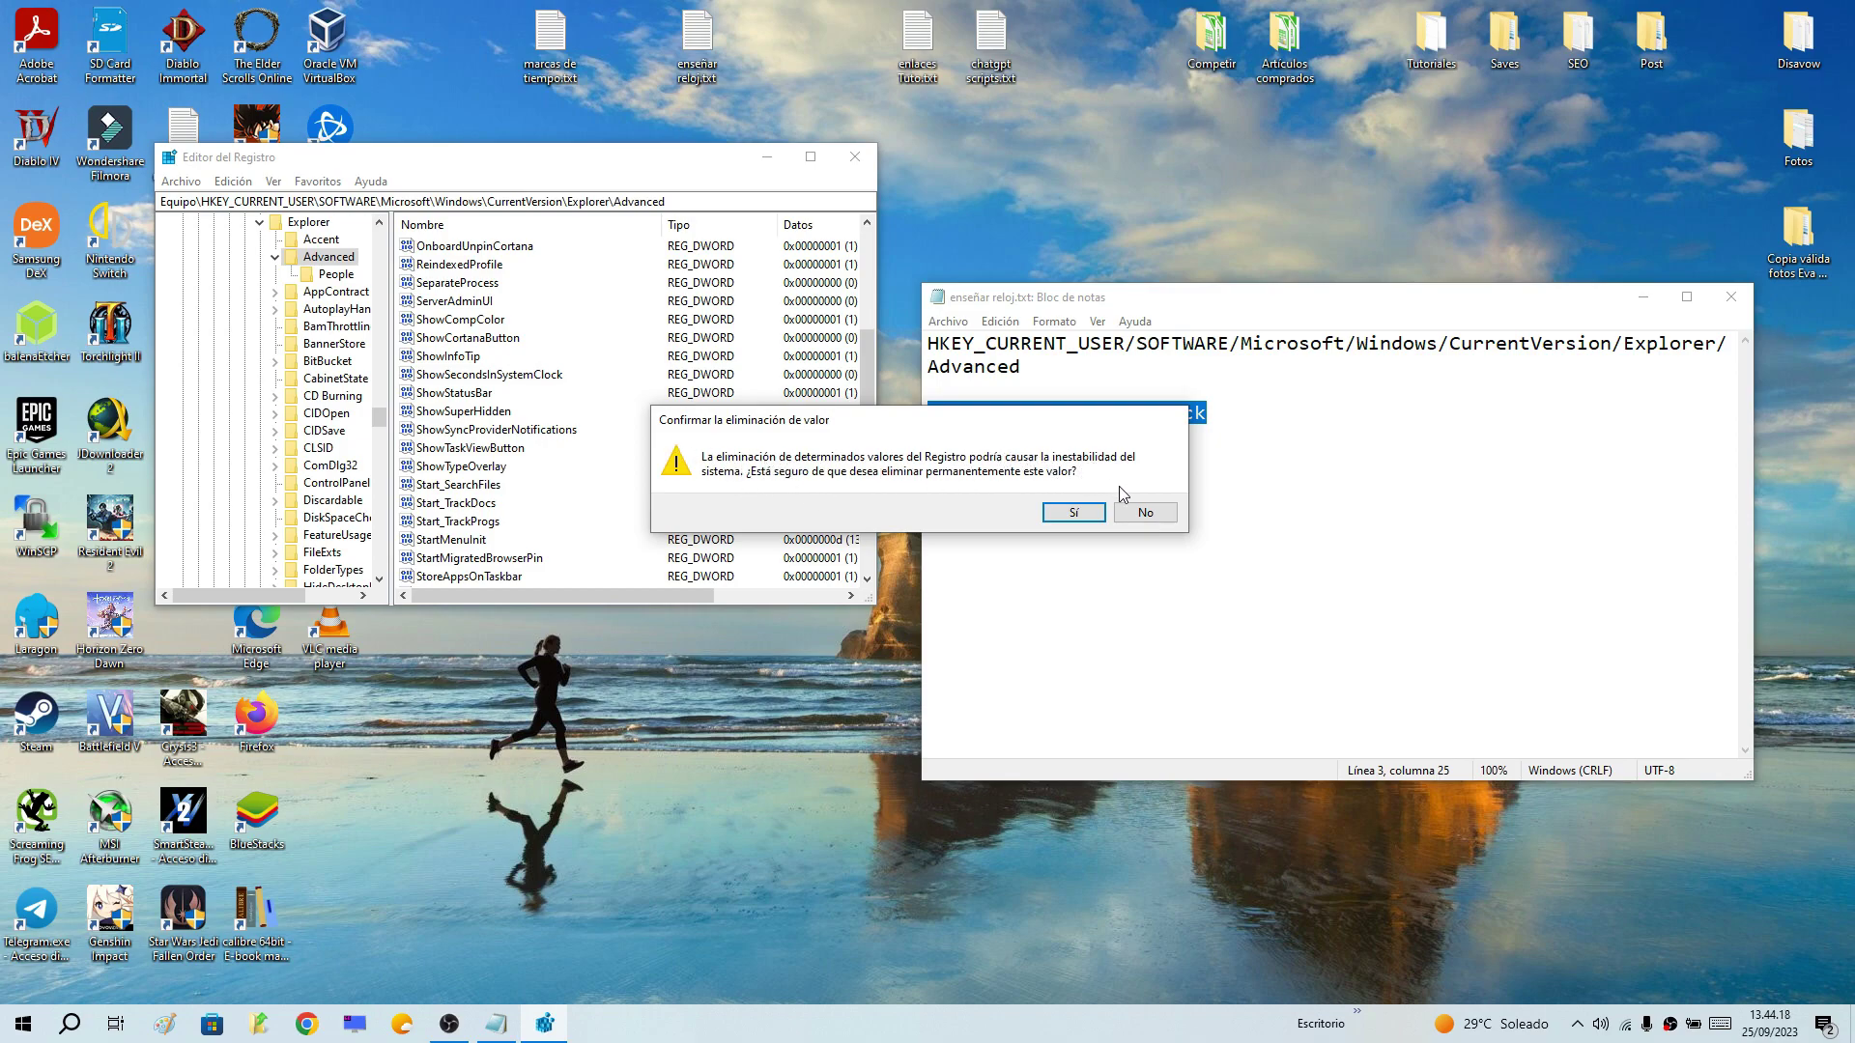
left_click(1076, 513)
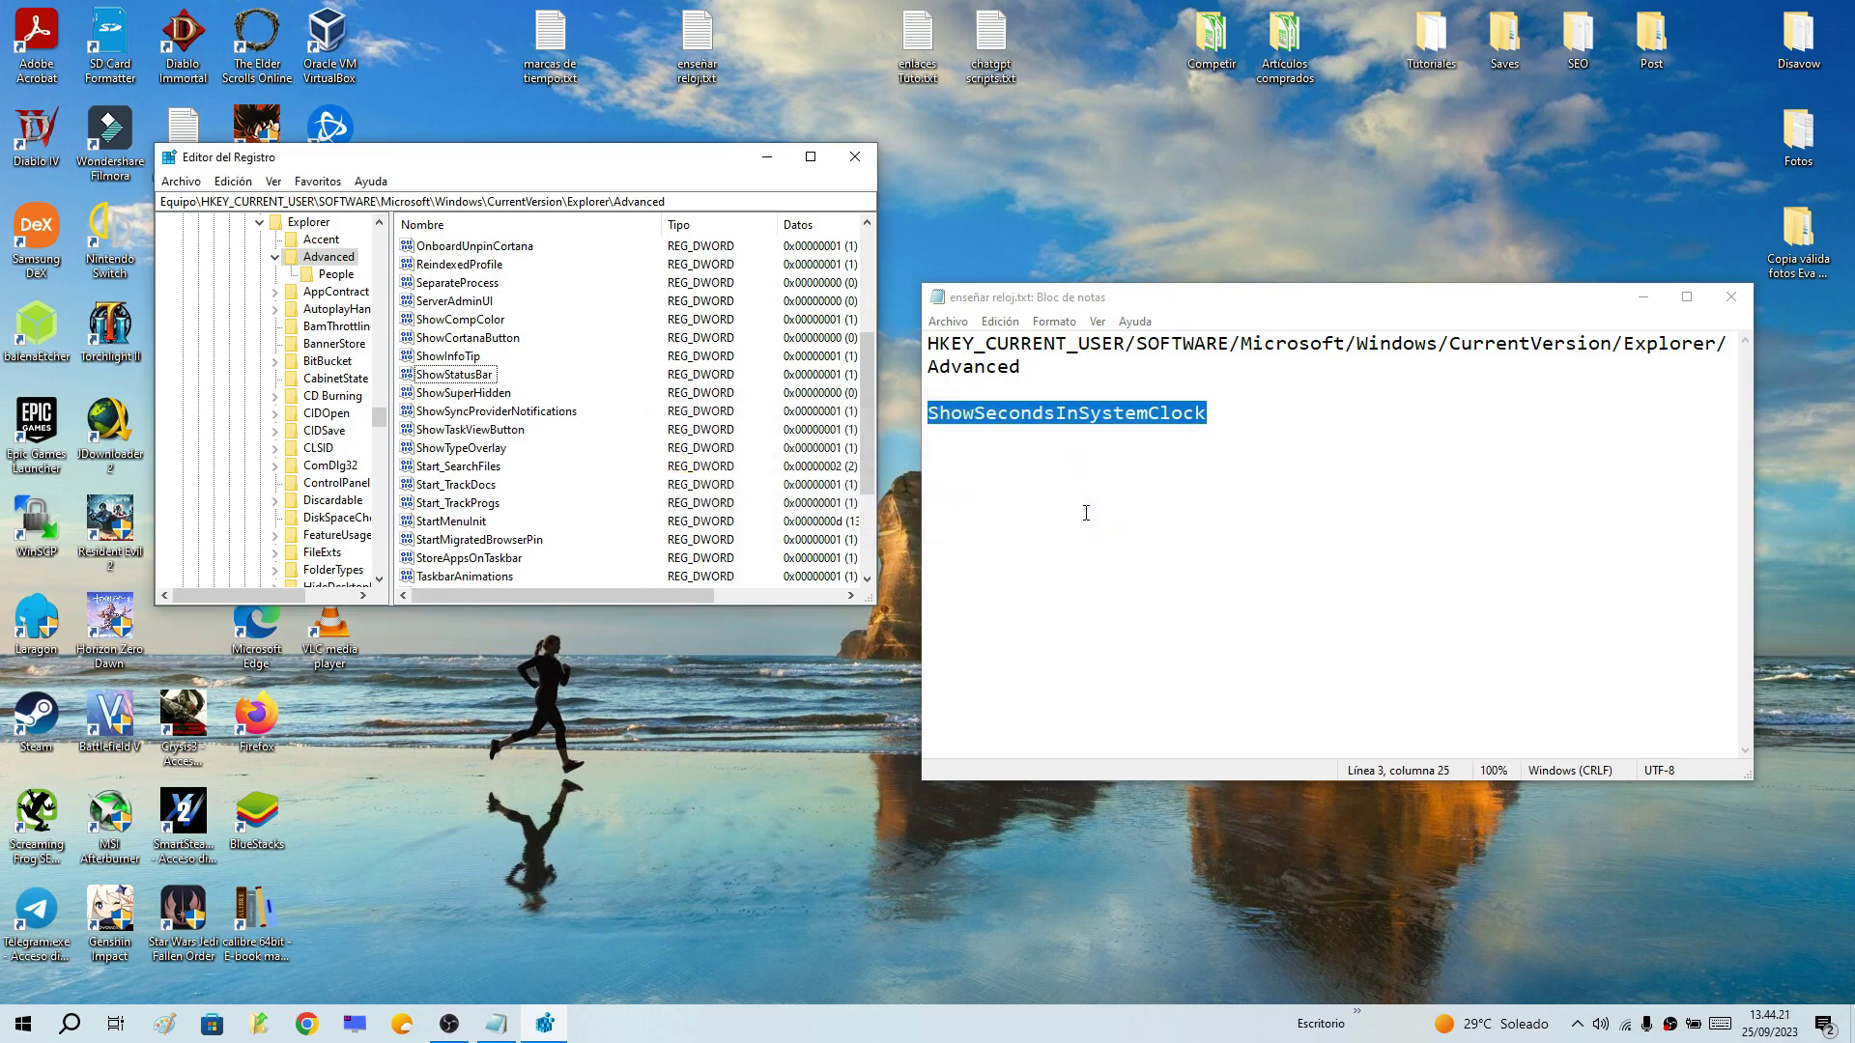
Highlight ShowSecondsInSystemClock in the note again, and close both the Registry Editor and the note
left_click(985, 426)
left_click_drag(928, 414, 1243, 414)
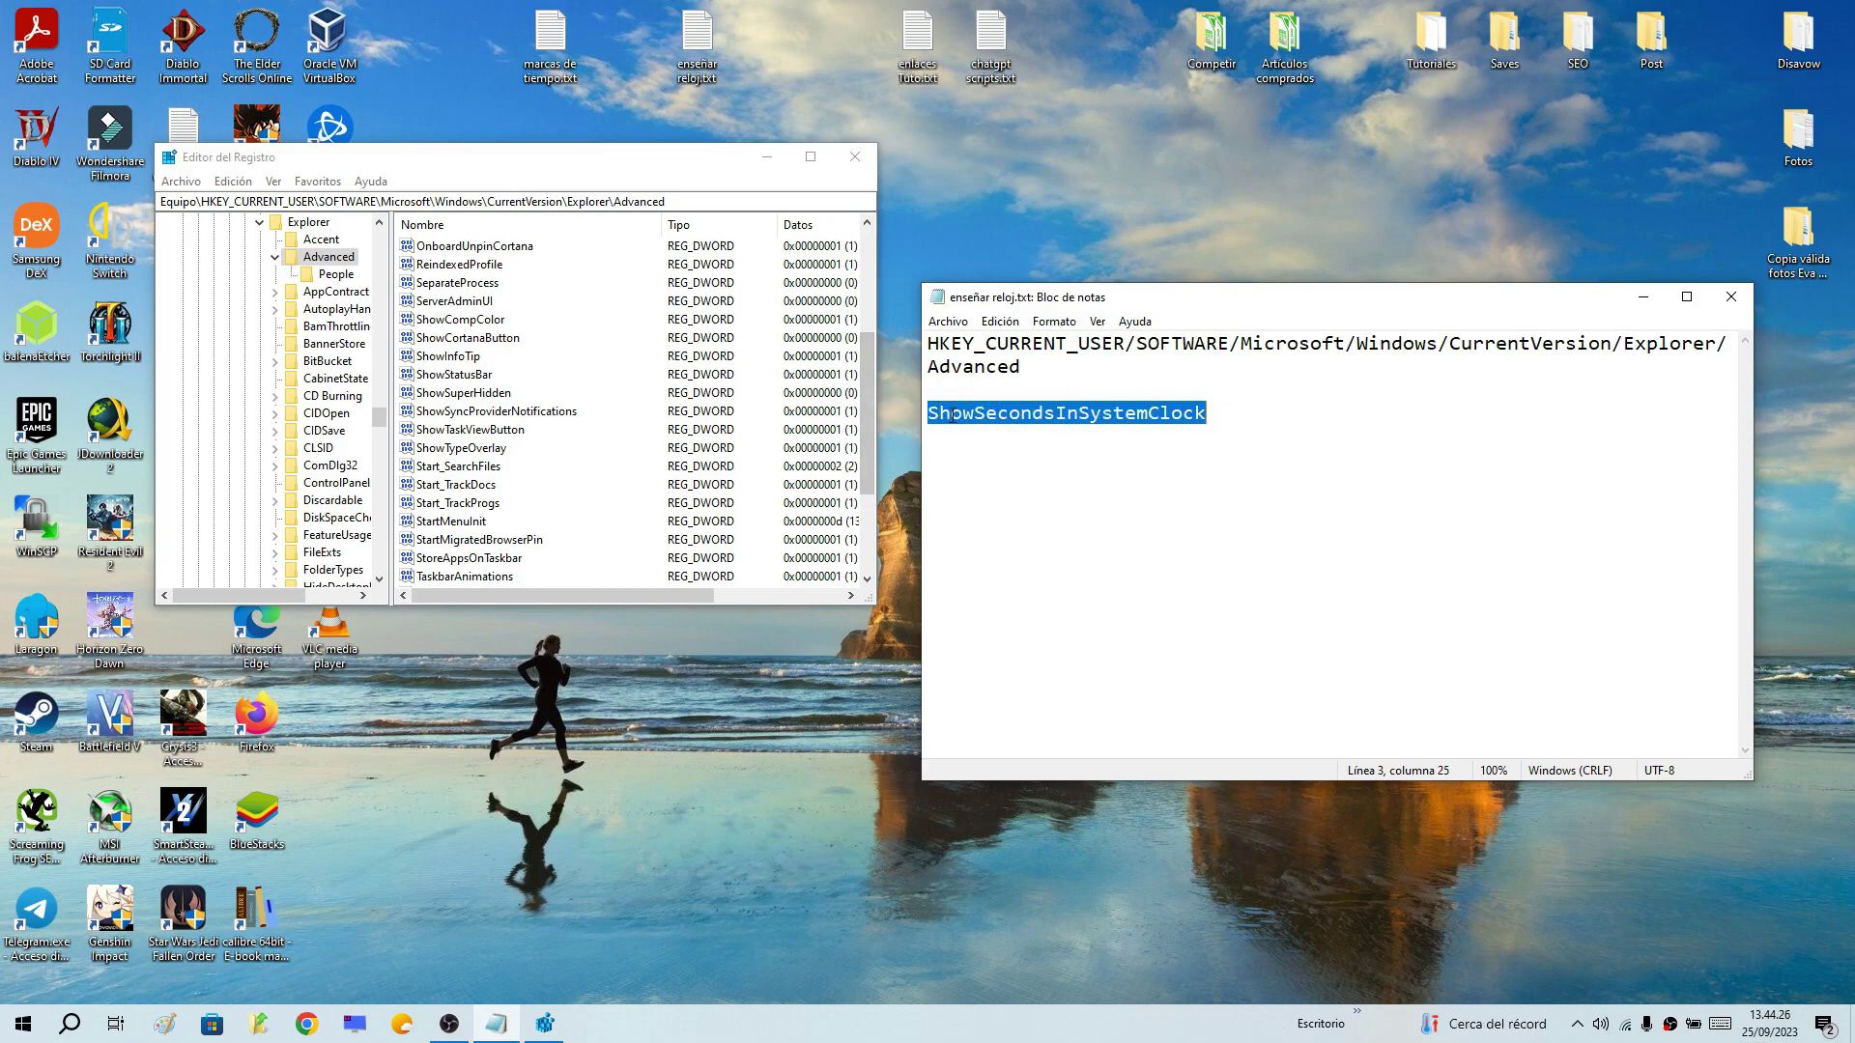
left_click_drag(1228, 411, 924, 410)
left_click(854, 157)
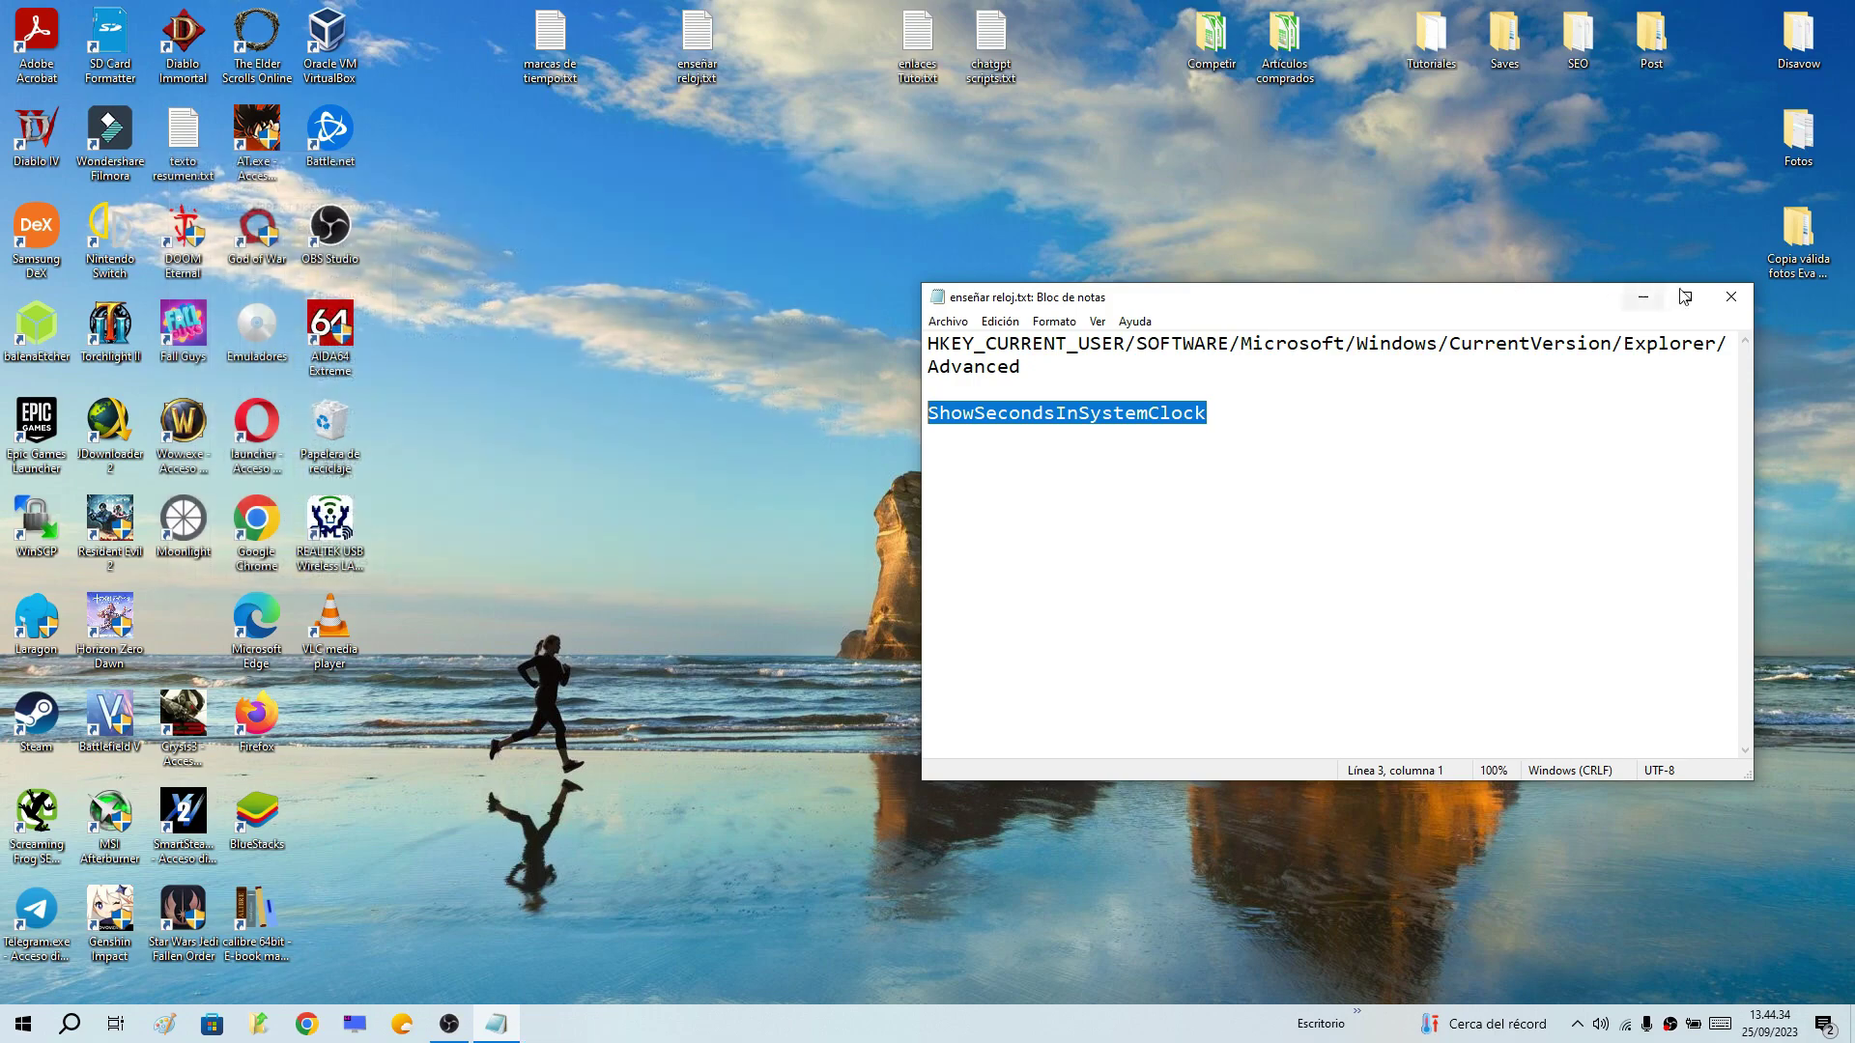
left_click(1726, 305)
Bring up the power options to look at Reiniciar, and dismiss them without restarting
left_click(29, 1017)
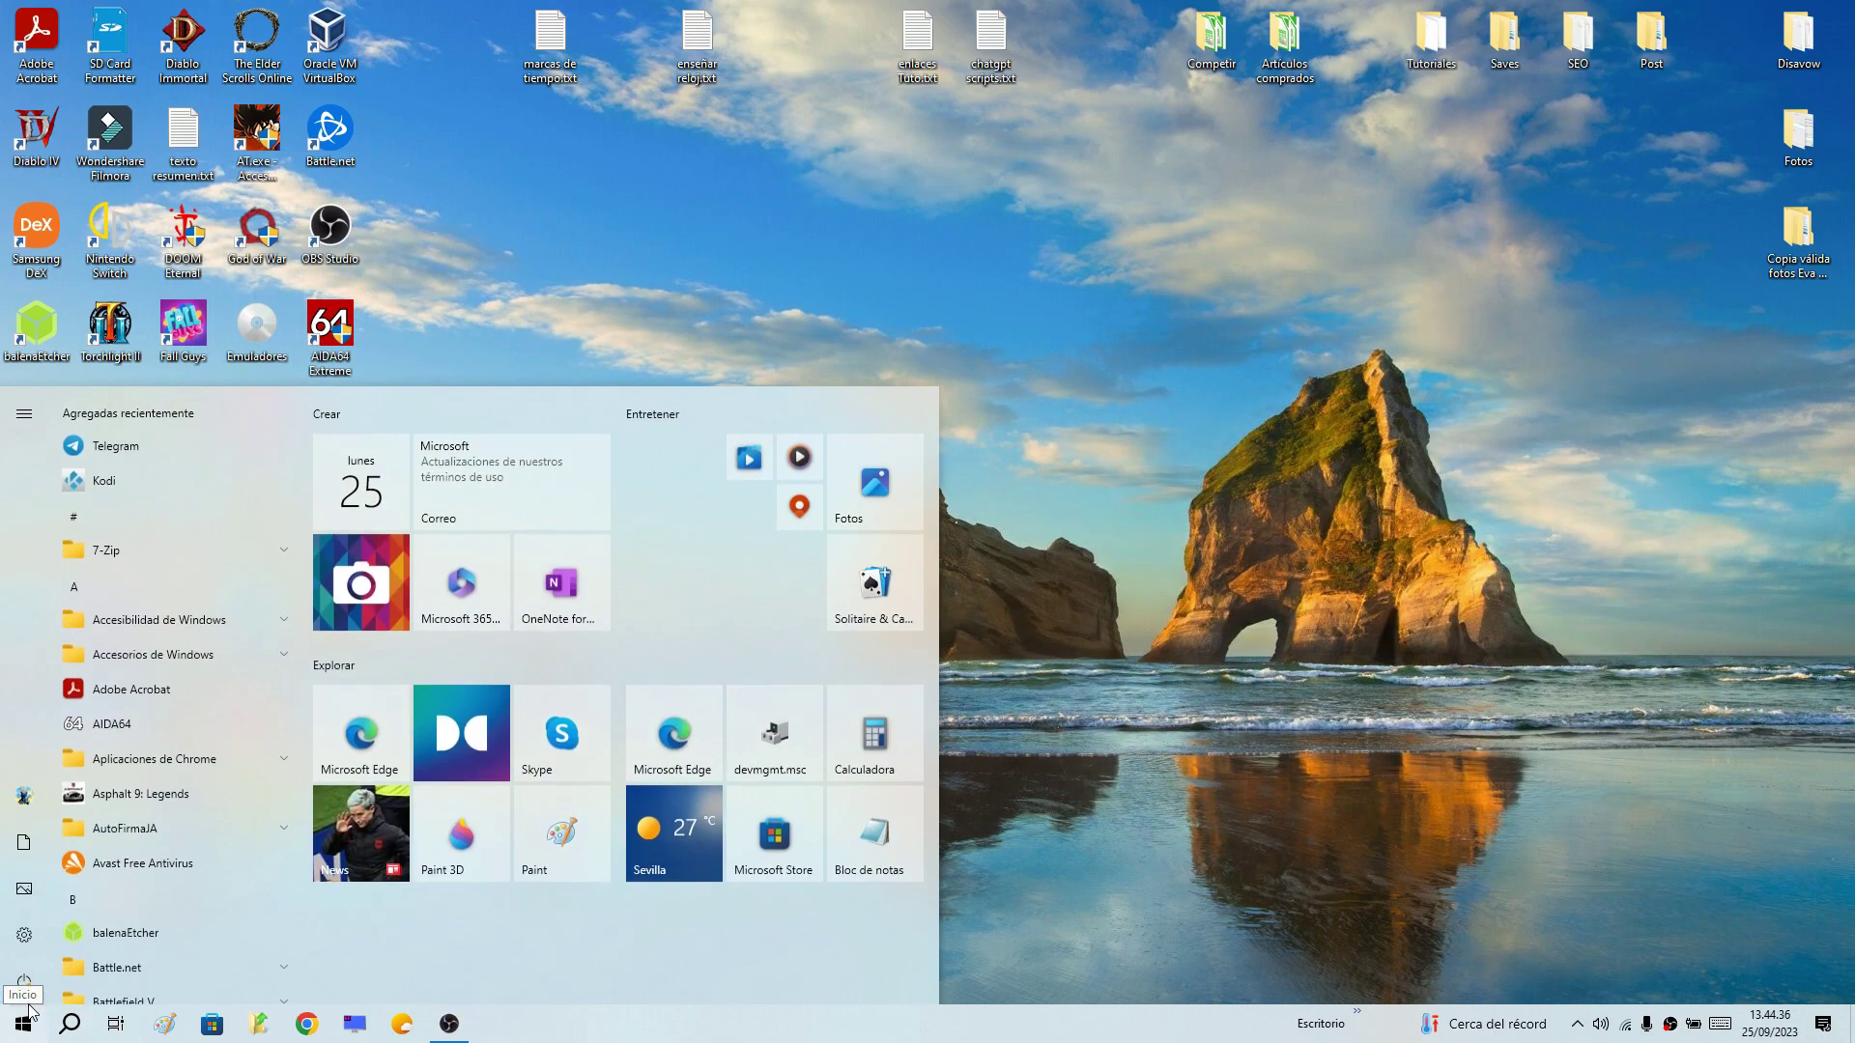
left_click(24, 981)
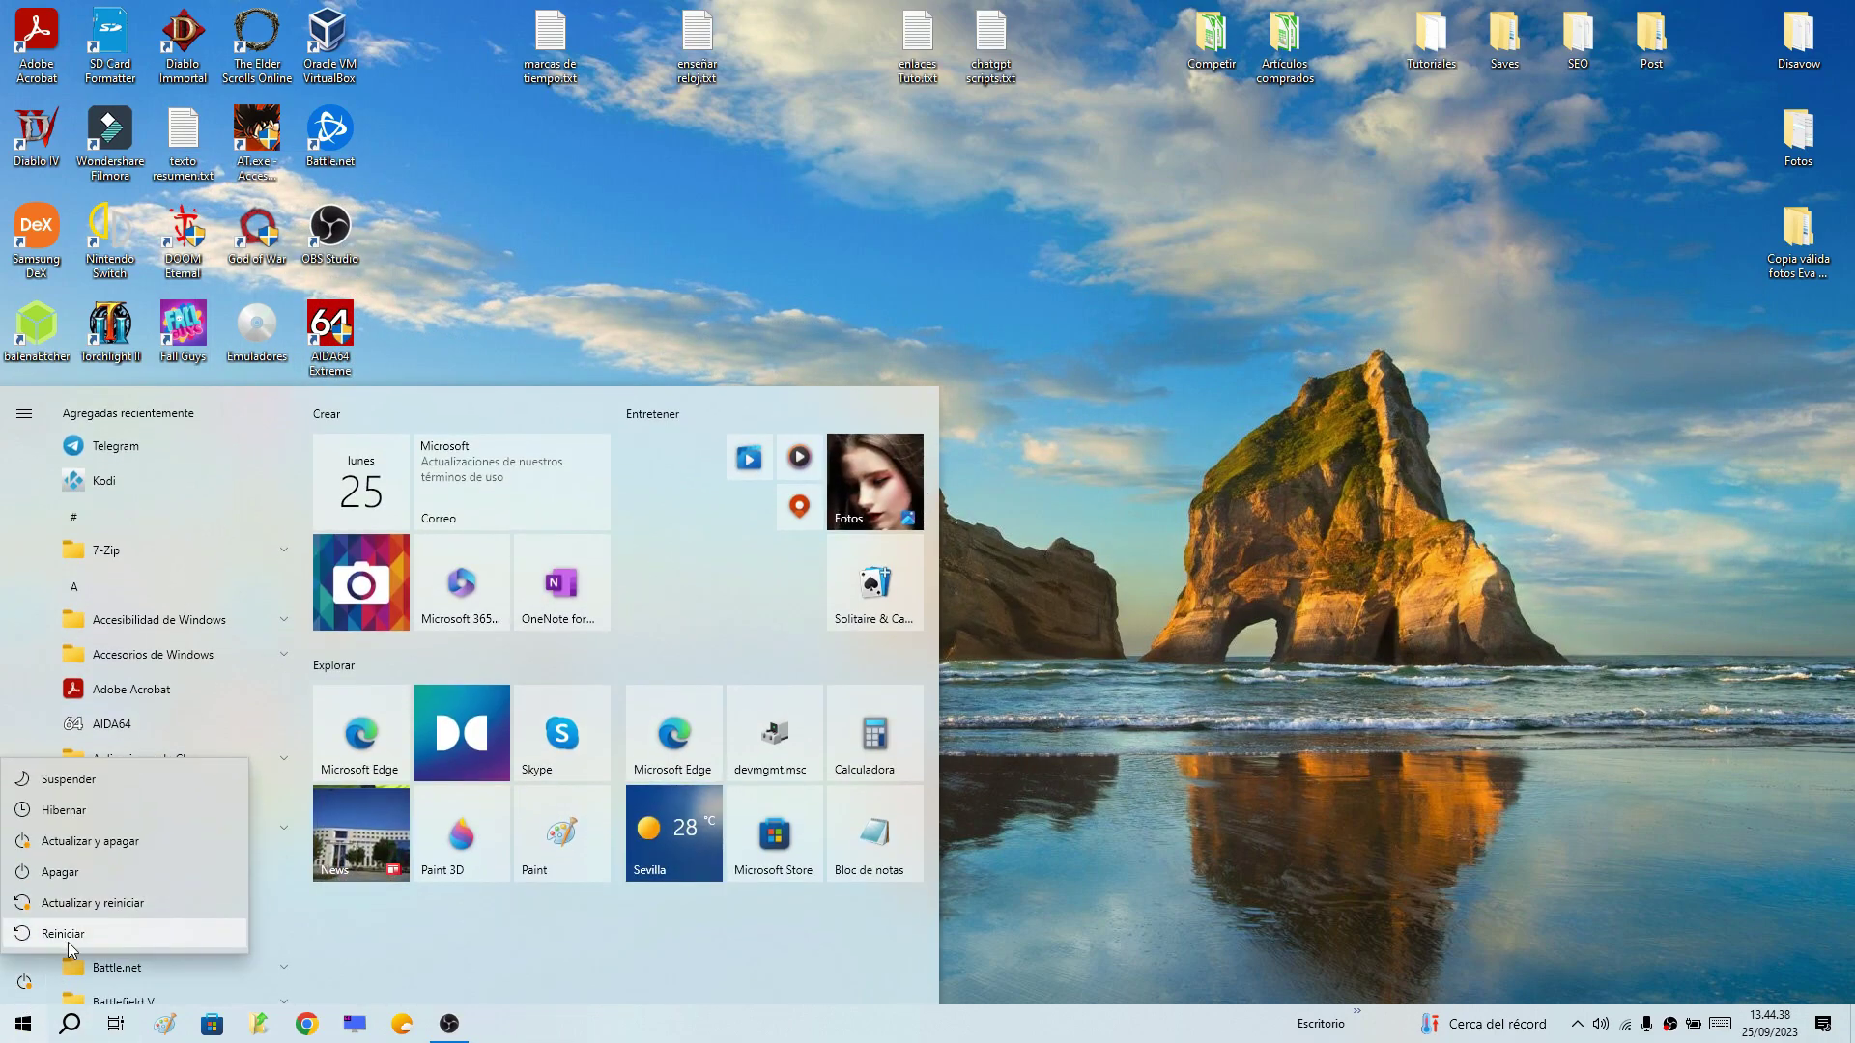
key("Escape")
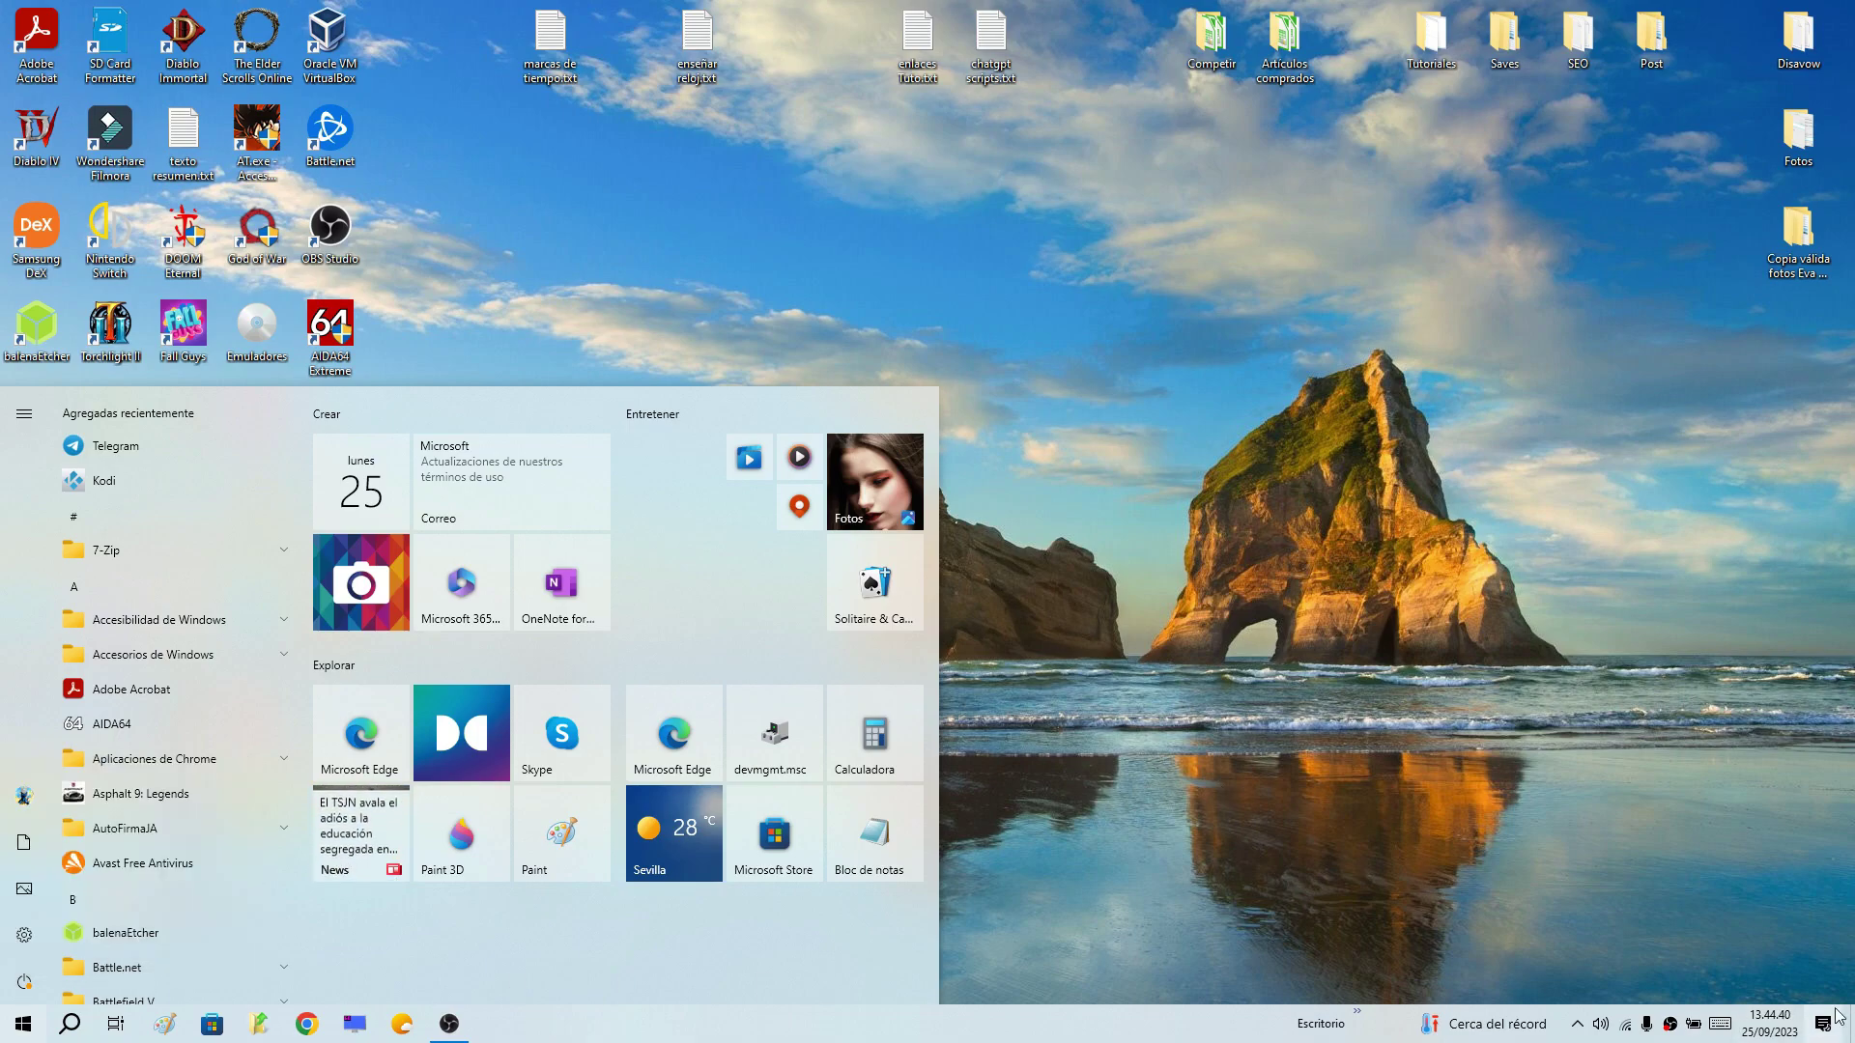
left_click(1846, 1016)
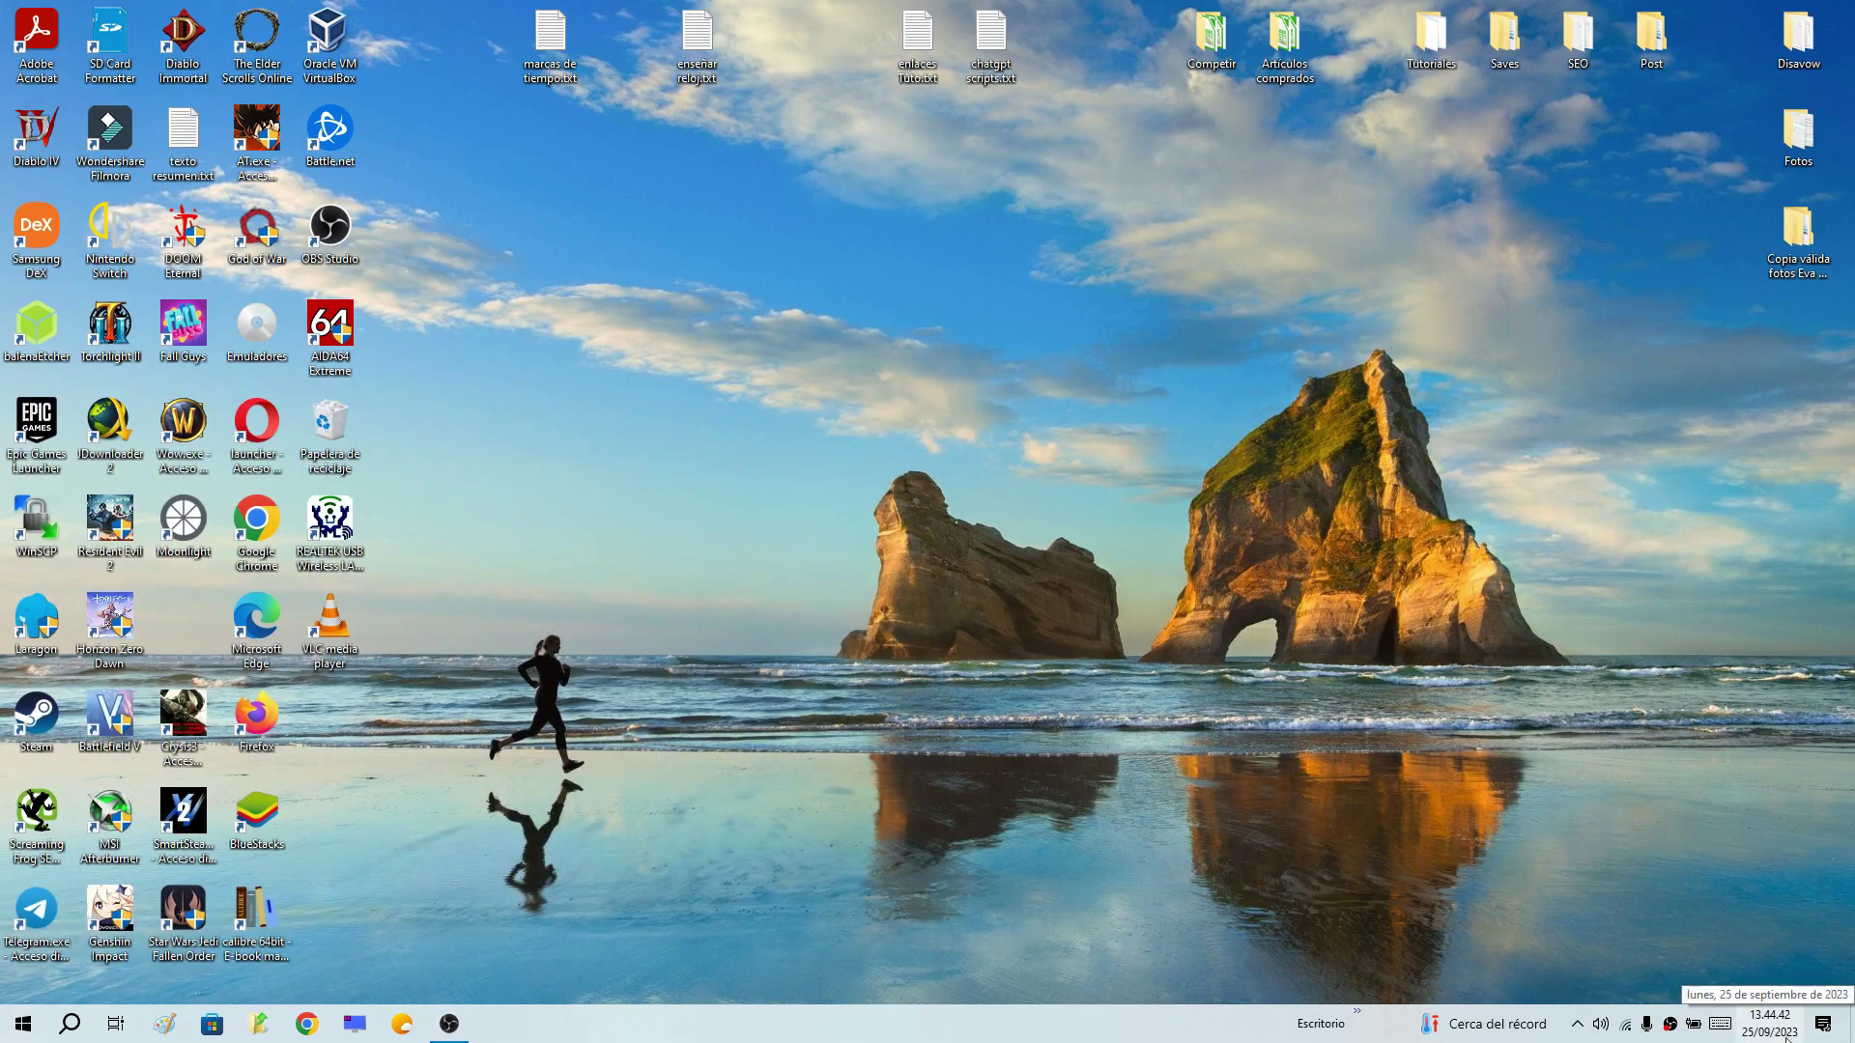